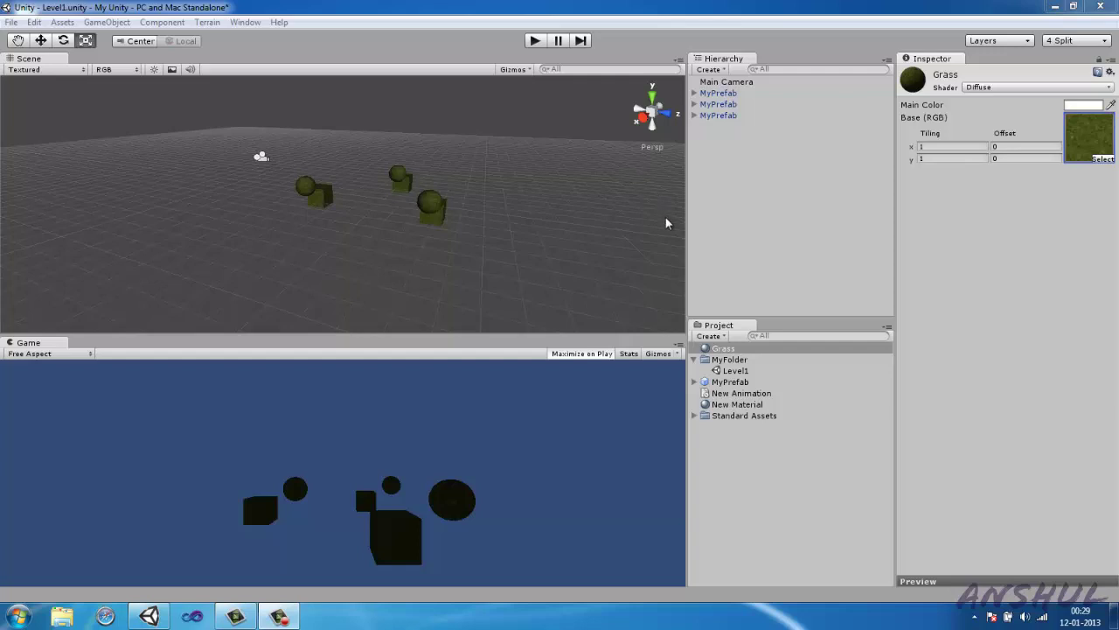
- Delete the three MyPrefab objects from the scene, leaving only the main camera
{"action": "left_click", "coordinate": [730, 138]}
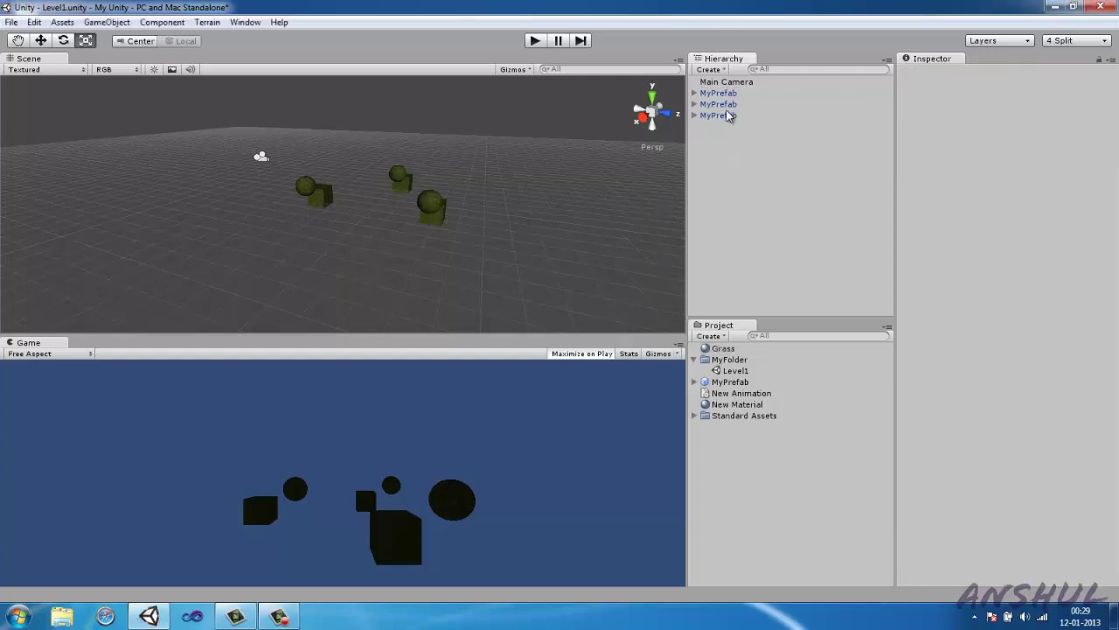
{"action": "left_click", "coordinate": [727, 95]}
{"action": "left_click", "coordinate": [719, 104], "text": "ctrl"}
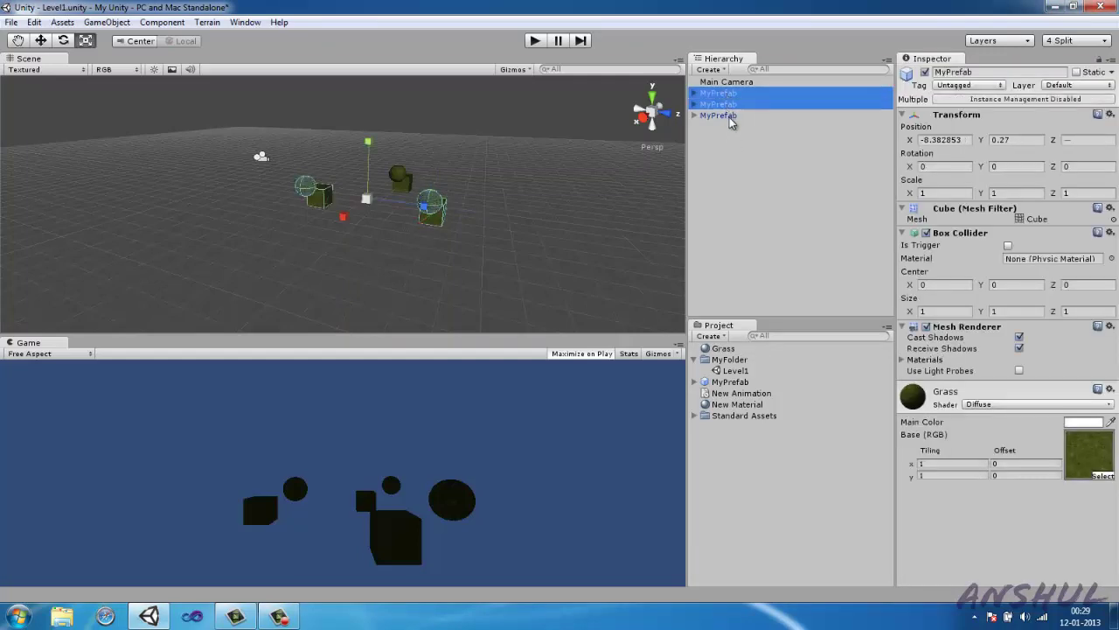
{"action": "left_click", "coordinate": [729, 115], "text": "ctrl"}
{"action": "key", "text": "Delete"}
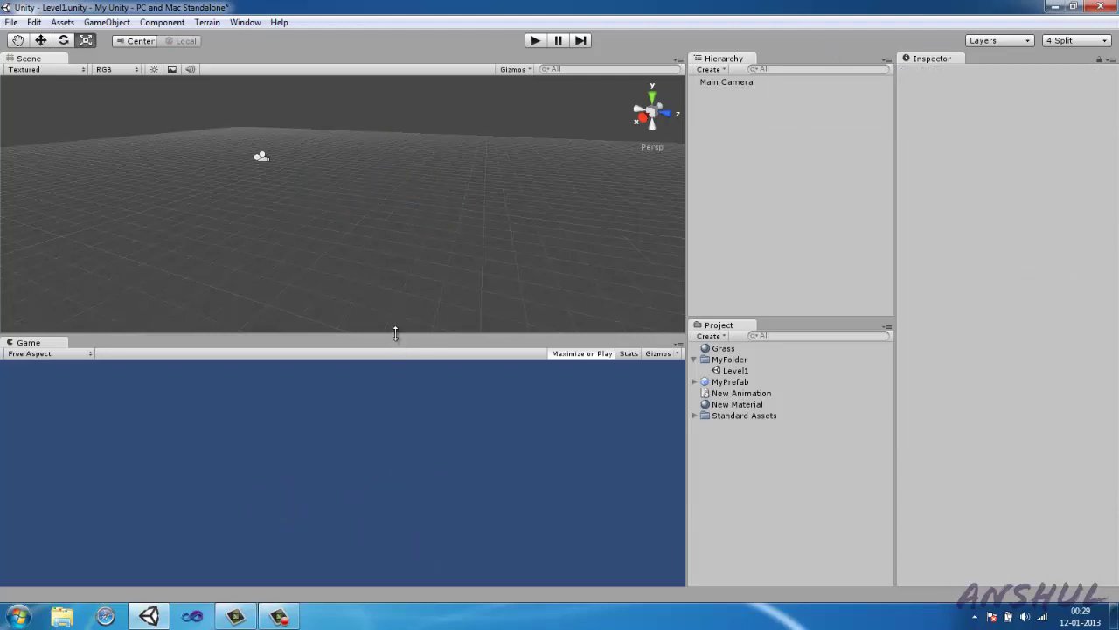
- Enlarge the Scene view vertically and create a new terrain in the level
{"action": "left_click_drag", "start_coordinate": [395, 333], "coordinate": [384, 422]}
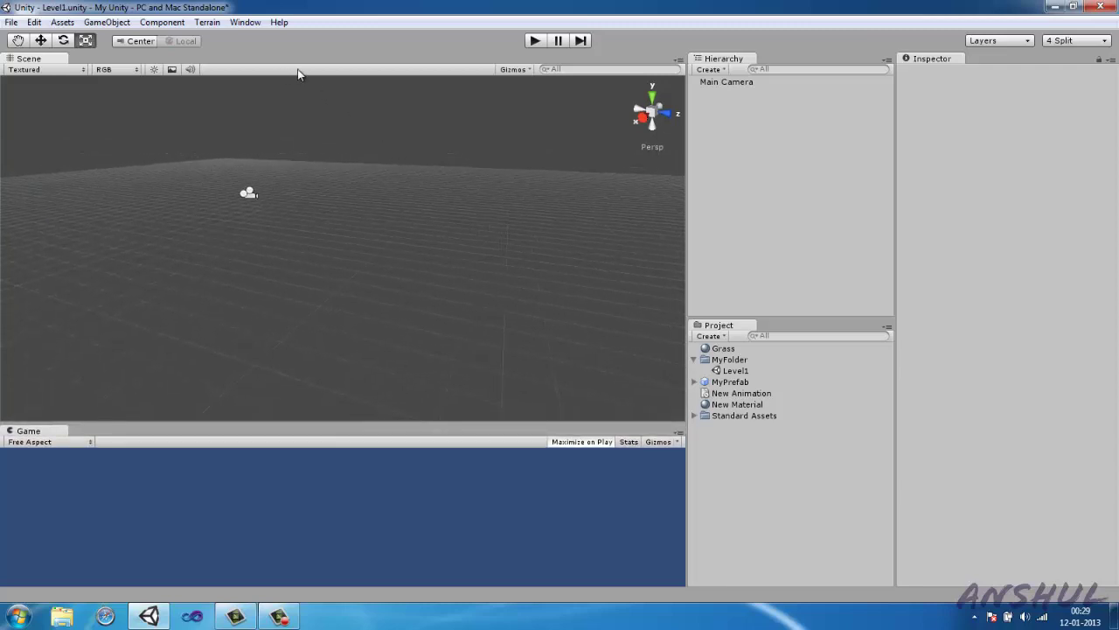
{"action": "left_click", "coordinate": [208, 23]}
{"action": "left_click", "coordinate": [227, 38]}
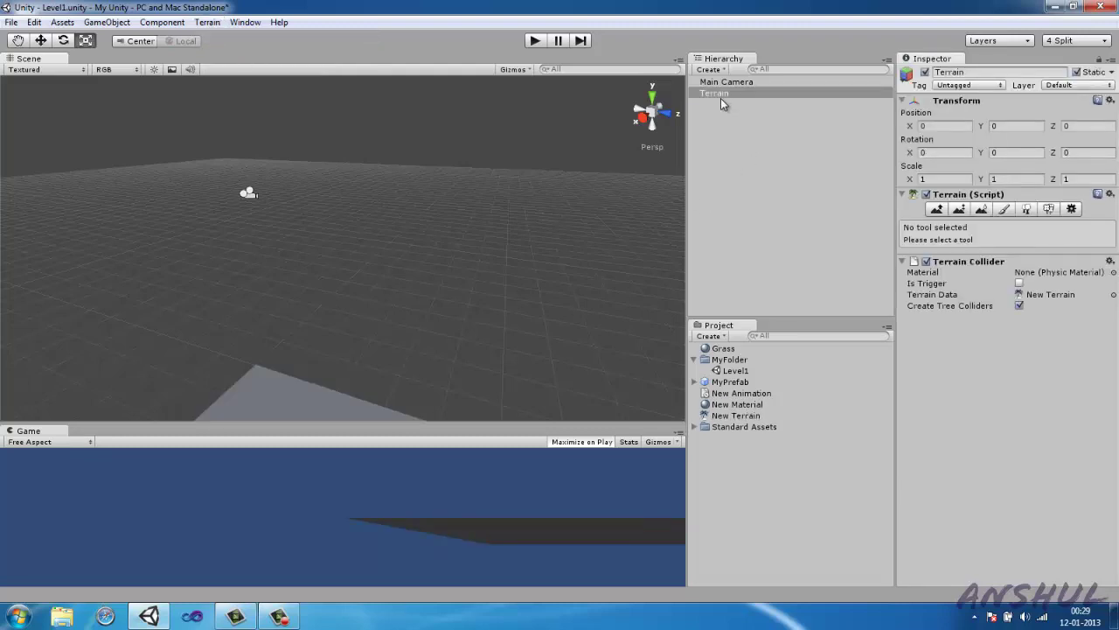
- Set the terrain's resolution settings to width 400, height 200 and length 400
{"action": "left_click", "coordinate": [720, 93]}
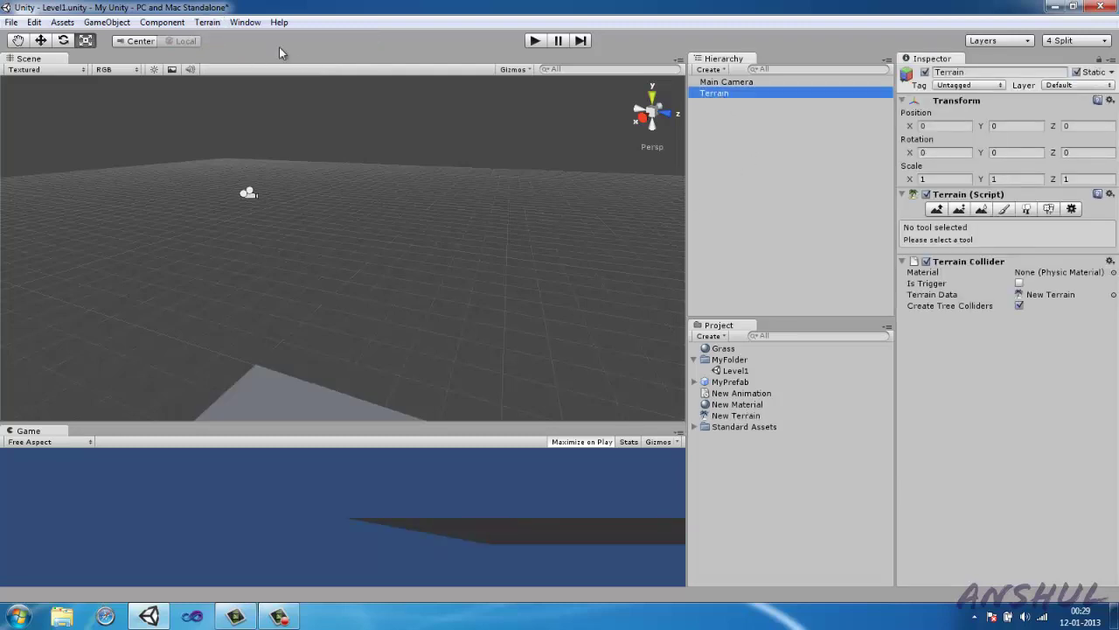
{"action": "left_click", "coordinate": [218, 23]}
{"action": "left_click", "coordinate": [252, 85]}
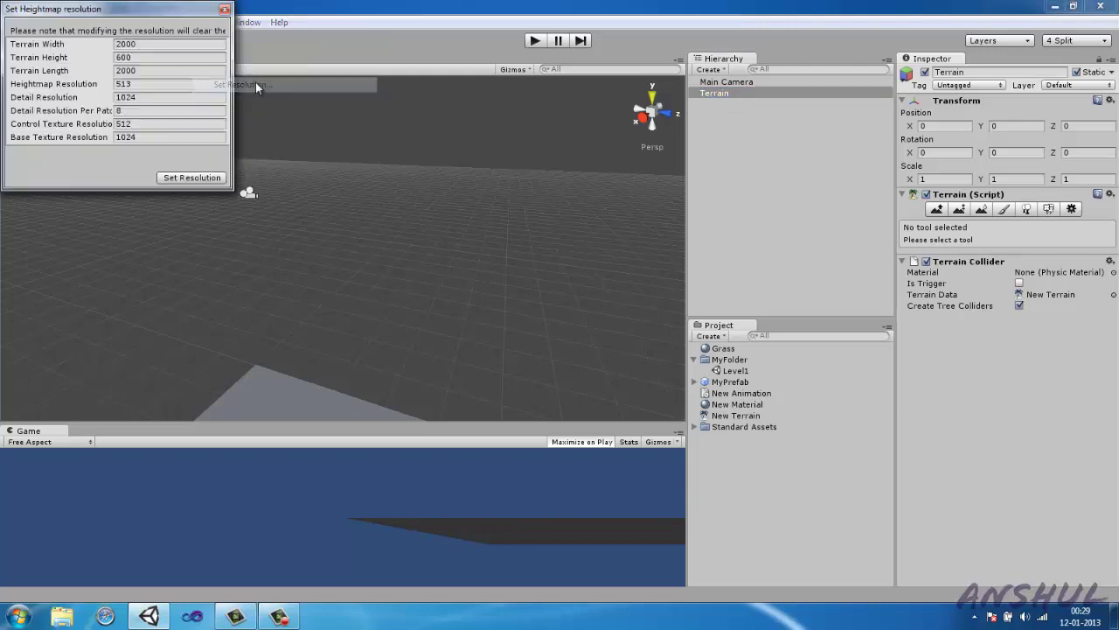
{"action": "left_click", "coordinate": [145, 41]}
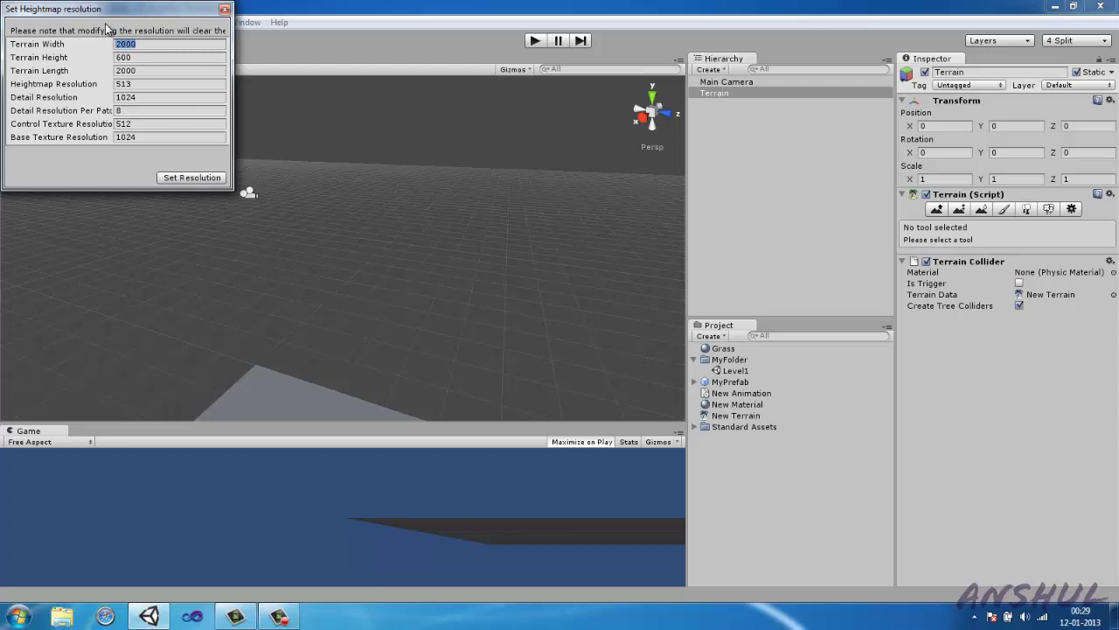
{"action": "type", "text": "400"}
{"action": "left_click_drag", "start_coordinate": [133, 59], "coordinate": [114, 70]}
{"action": "type", "text": "200"}
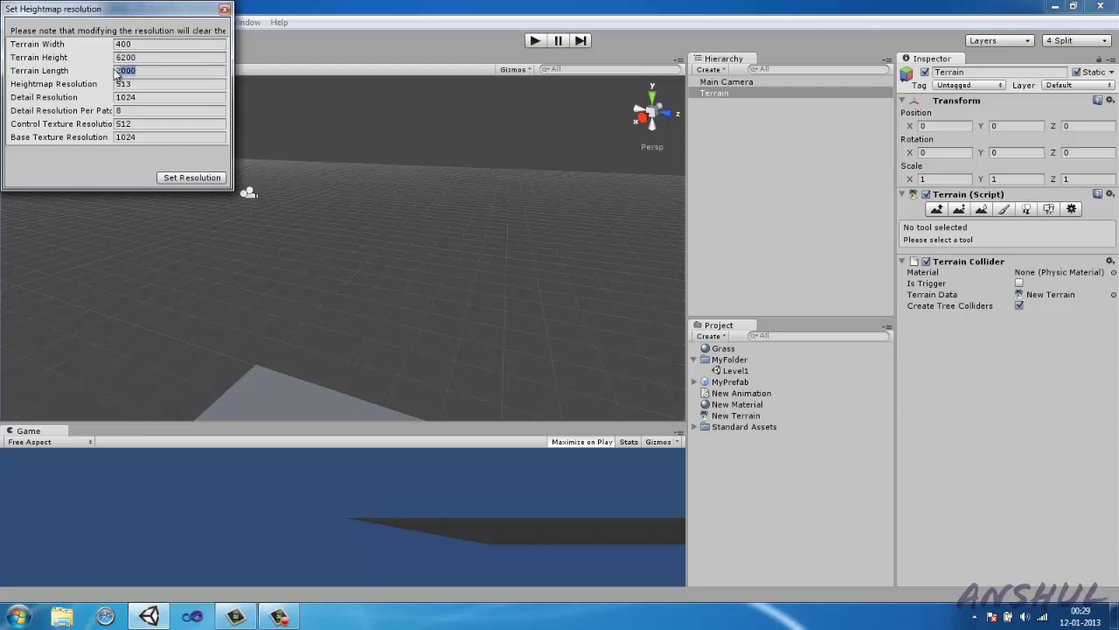
{"action": "type", "text": "400"}
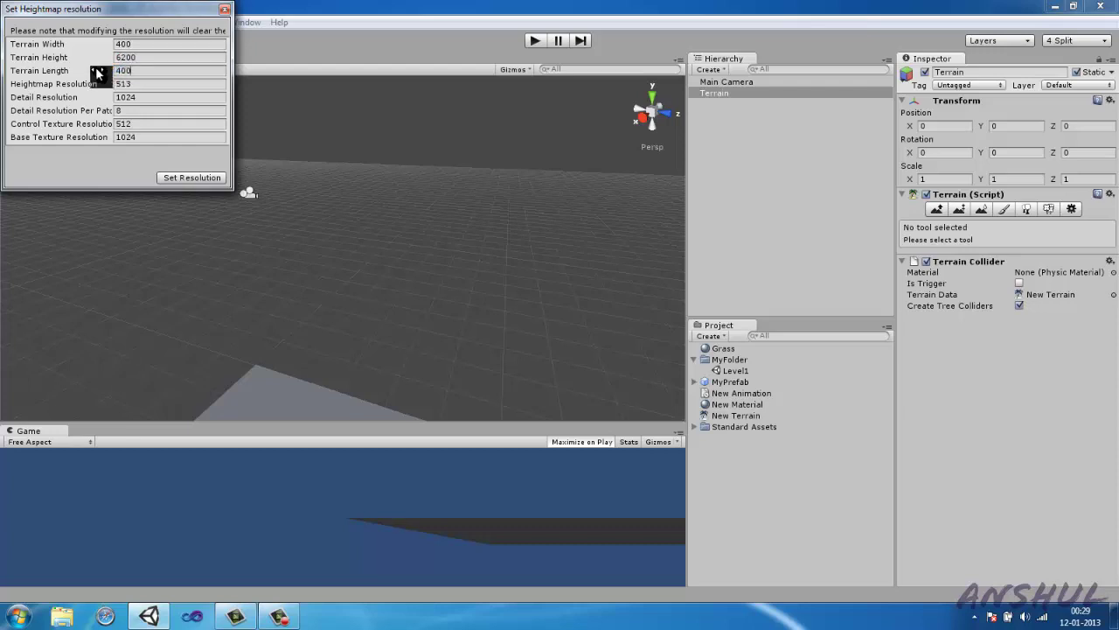
{"action": "left_click", "coordinate": [145, 59]}
{"action": "type", "text": "200"}
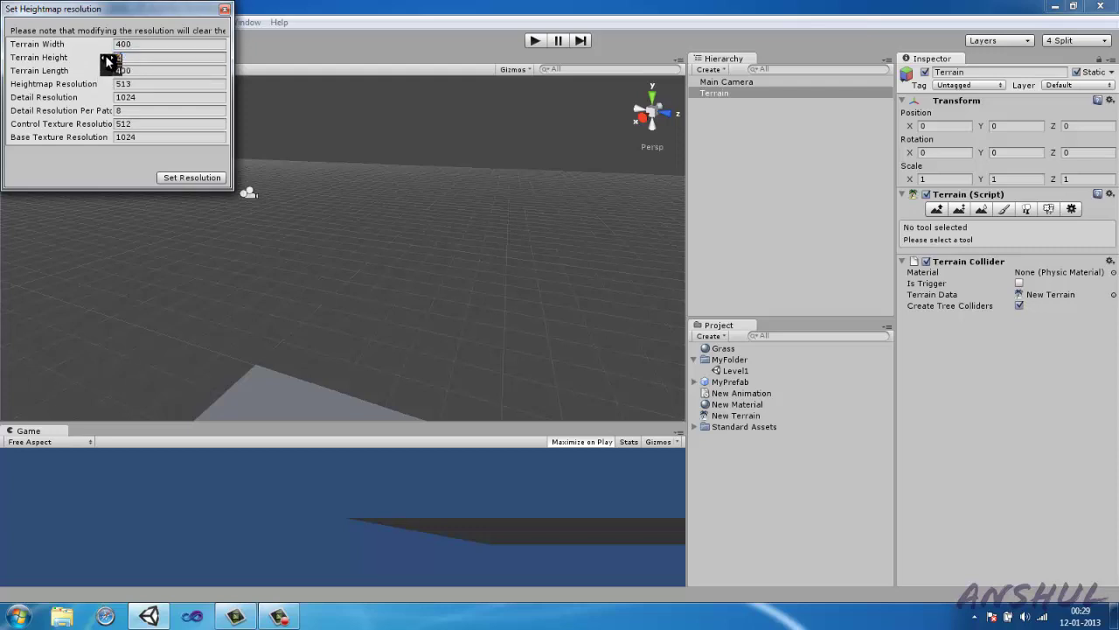
{"action": "left_click", "coordinate": [182, 177]}
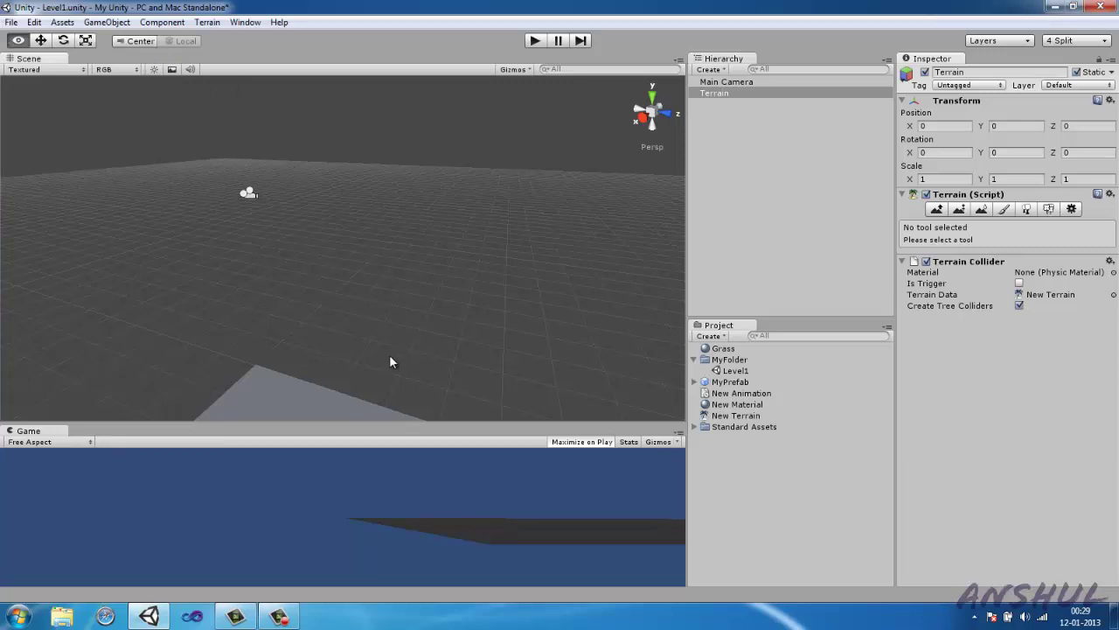
- Frame the whole terrain in the Scene view and flatten its heightmap at a height of 20
{"action": "left_click_drag", "start_coordinate": [389, 354], "coordinate": [643, 297], "text": "alt"}
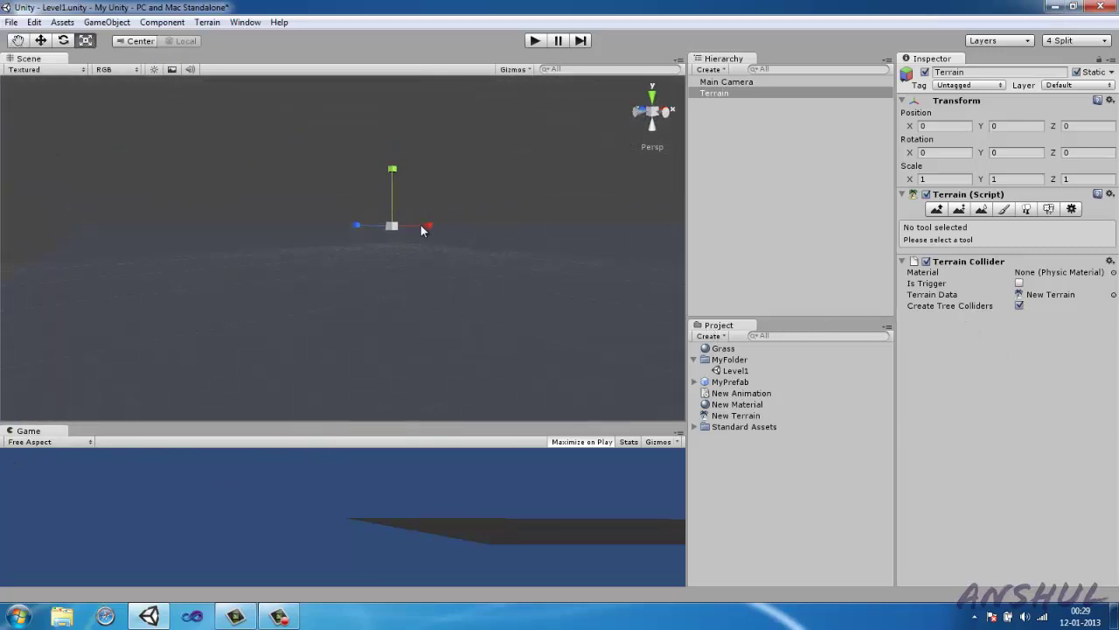
{"action": "left_click_drag", "start_coordinate": [420, 225], "coordinate": [361, 243]}
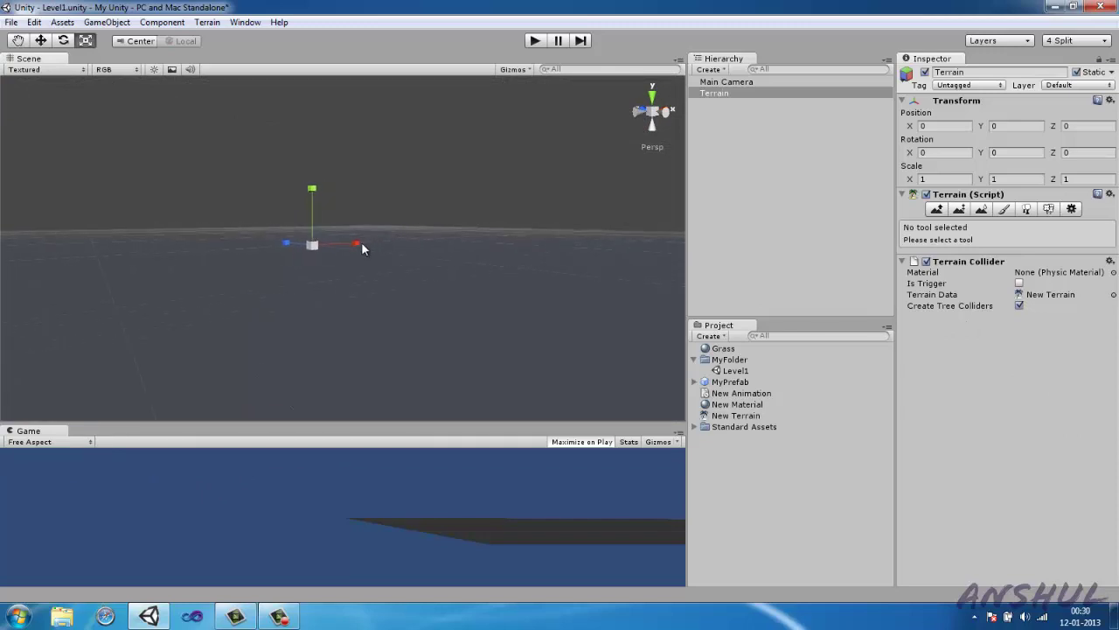
{"action": "right_click_drag", "start_coordinate": [362, 242], "coordinate": [344, 385]}
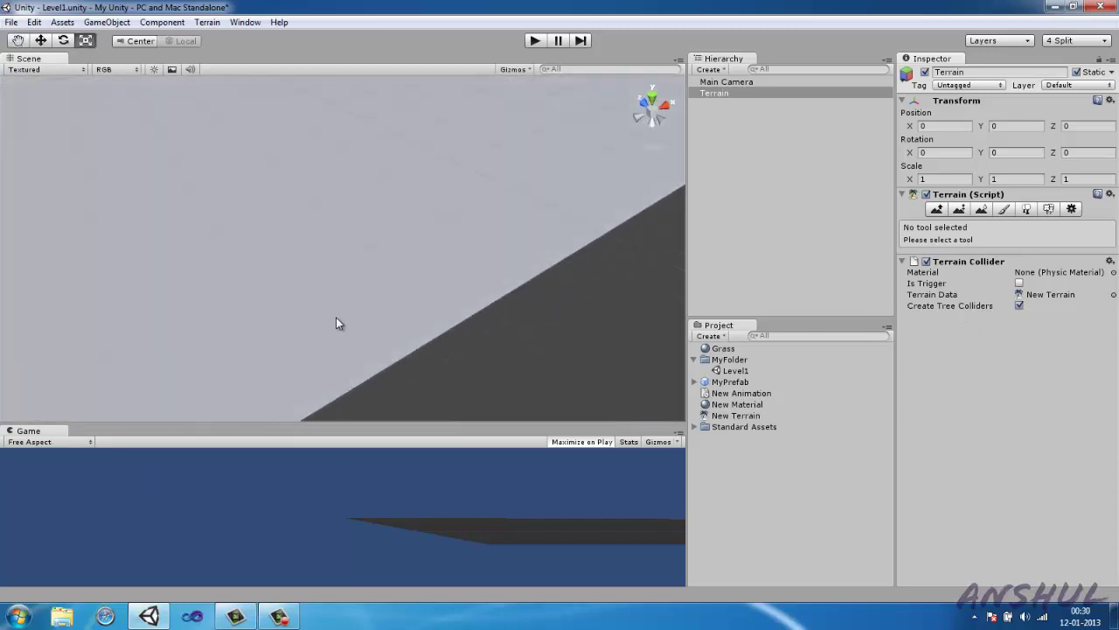
{"action": "key", "text": "f"}
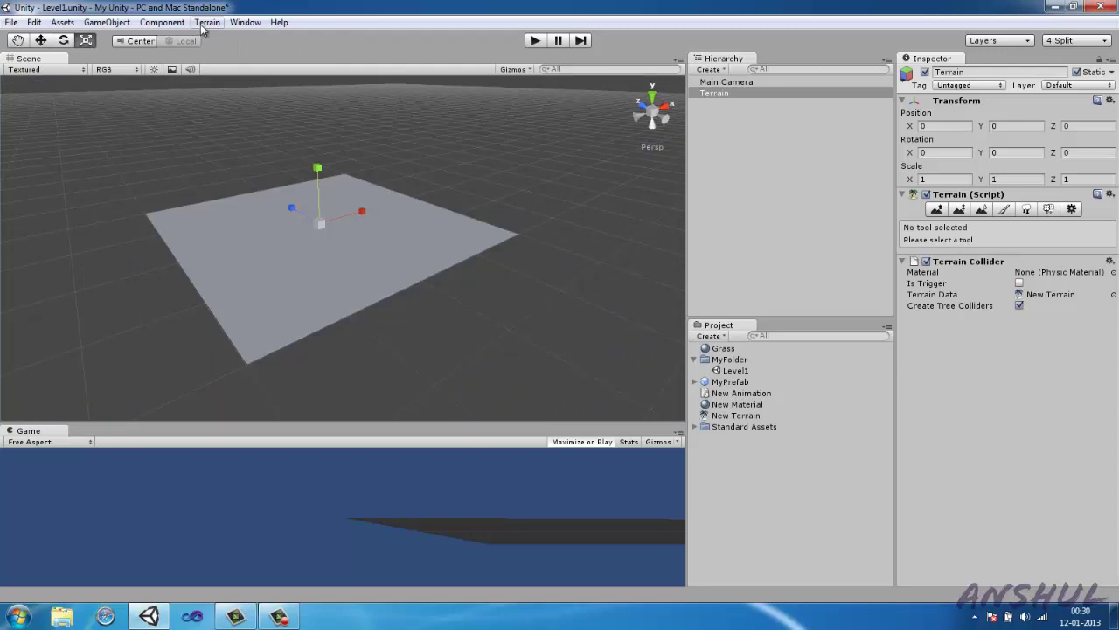
{"action": "left_click", "coordinate": [208, 22]}
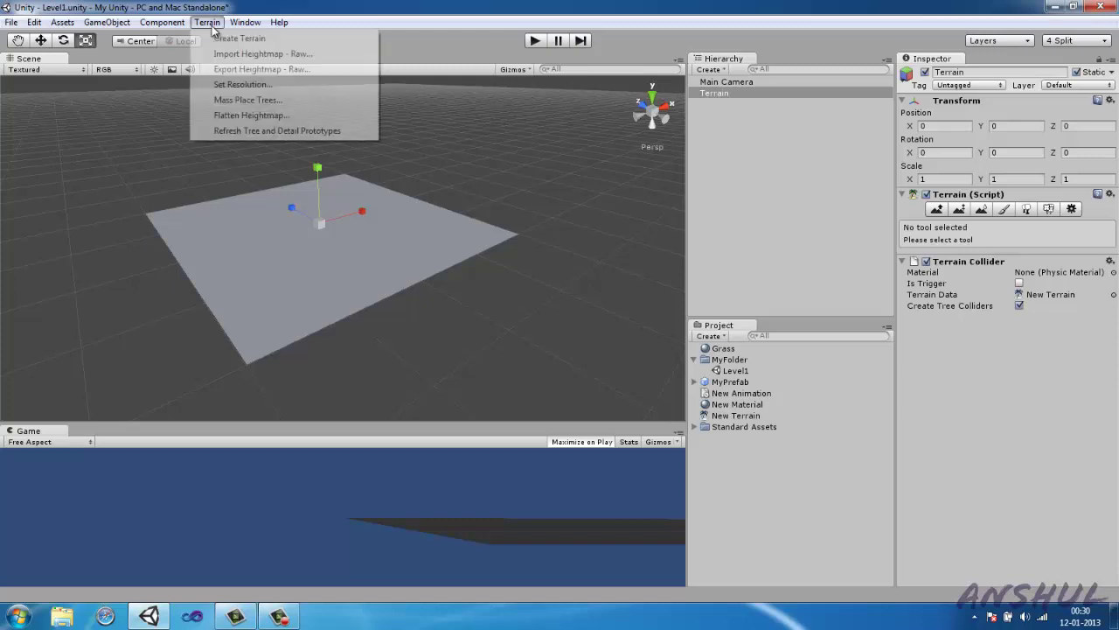
{"action": "left_click", "coordinate": [240, 115]}
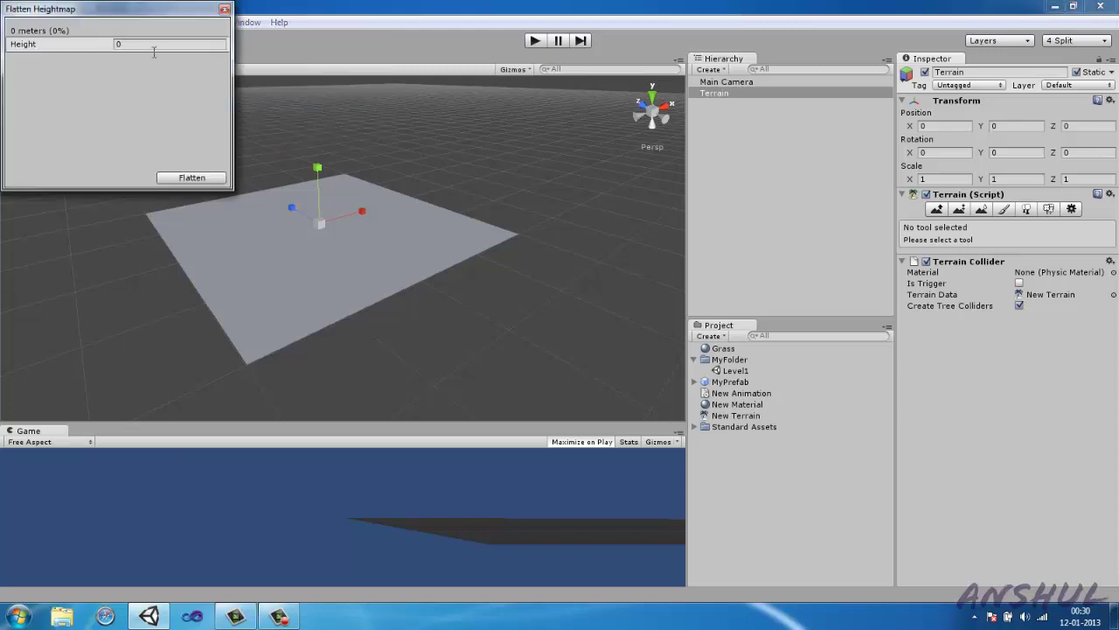
{"action": "left_click", "coordinate": [113, 46]}
{"action": "type", "text": "20"}
{"action": "left_click", "coordinate": [208, 178]}
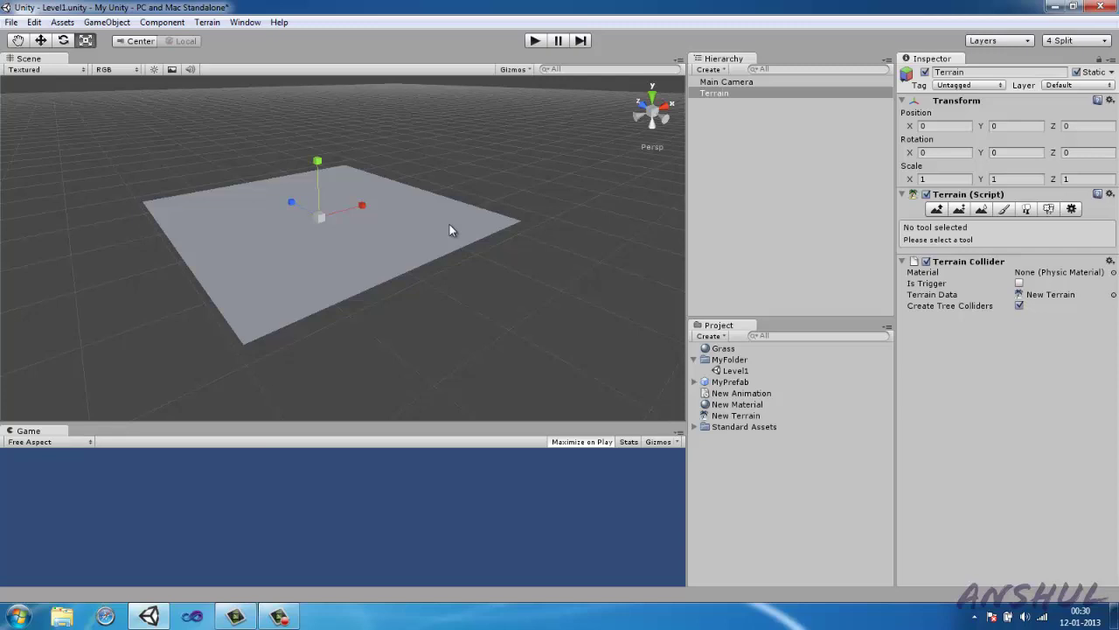
- Sculpt a cluster of small hills and a sunken basin in front of them with the Raise / Lower Terrain tool
{"action": "right_click_drag", "start_coordinate": [435, 195], "coordinate": [417, 178]}
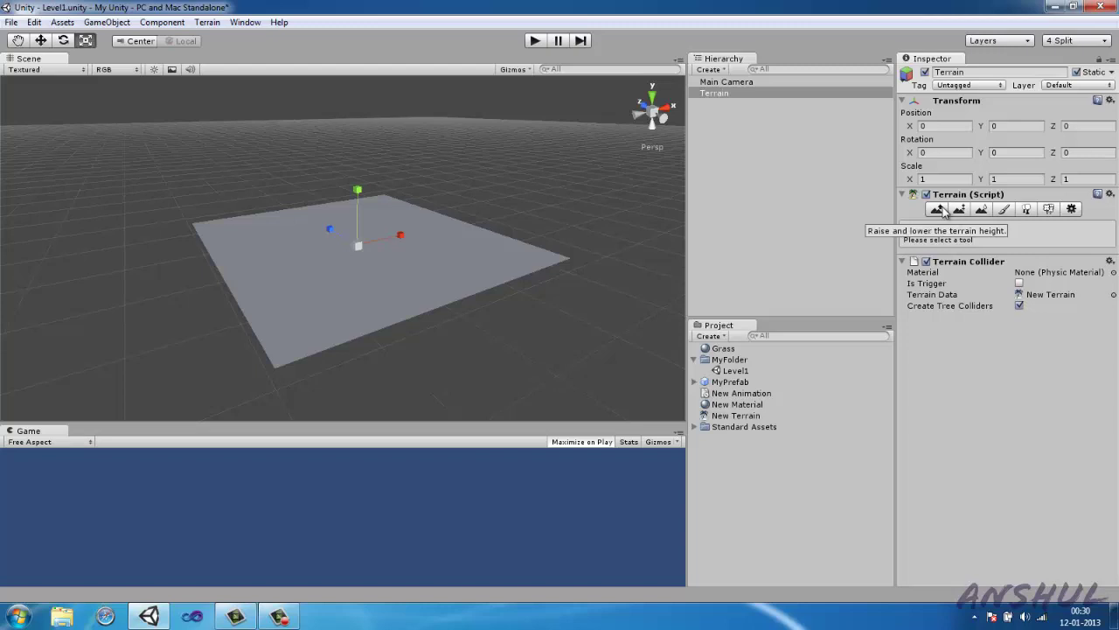
{"action": "left_click_drag", "start_coordinate": [355, 250], "coordinate": [315, 248], "text": "alt"}
{"action": "scroll", "coordinate": [315, 248], "scroll_direction": "up", "scroll_amount": 3, "text": "alt"}
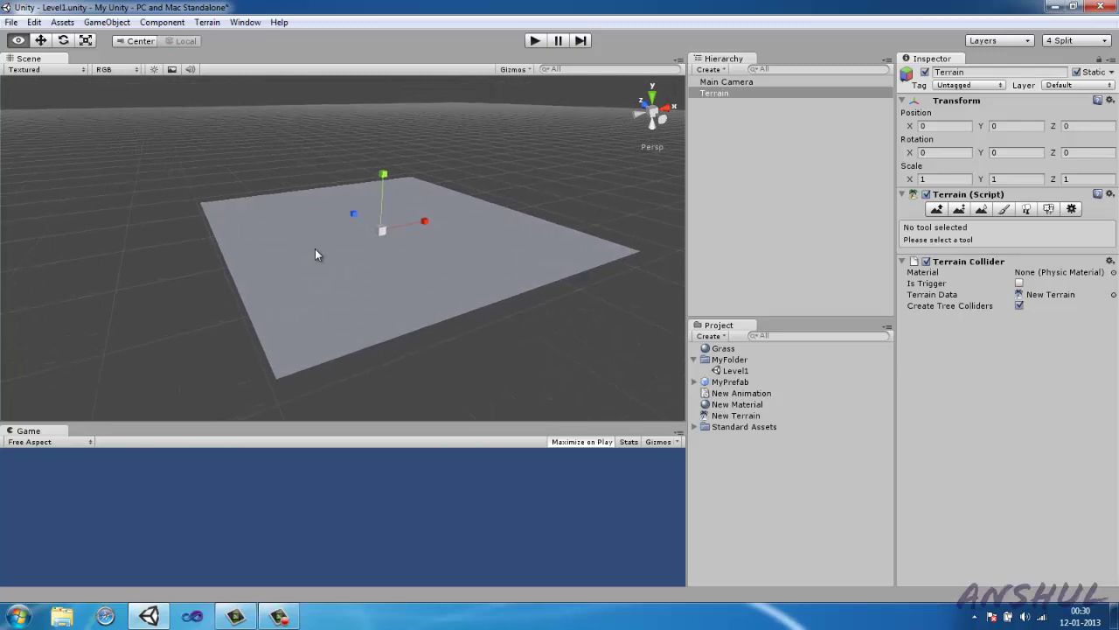
{"action": "left_click", "coordinate": [935, 211]}
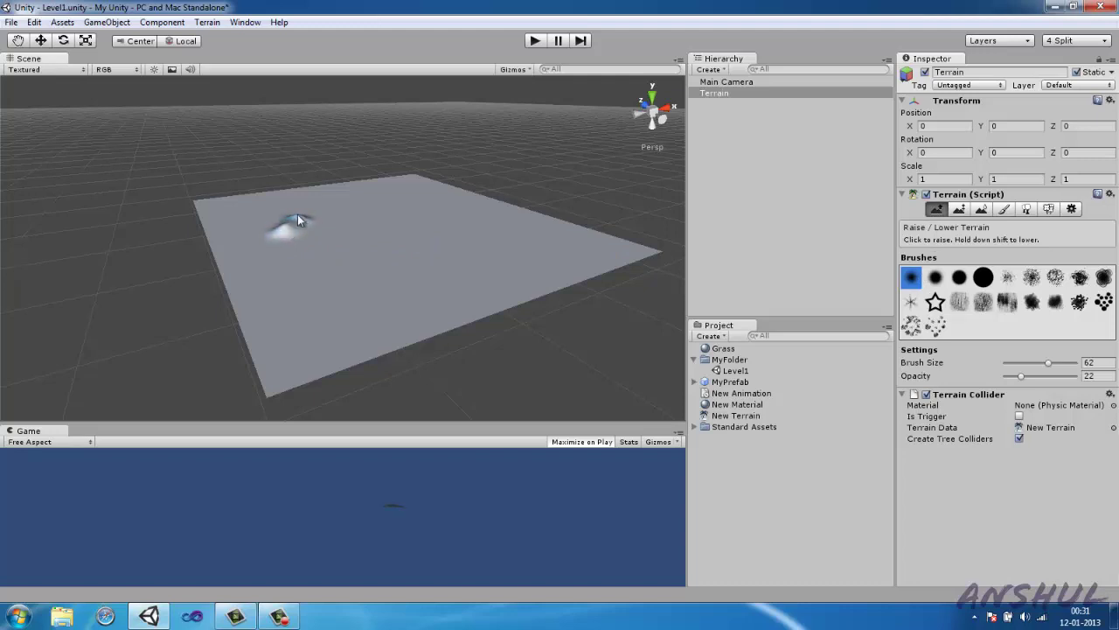
{"action": "left_click", "coordinate": [346, 210]}
{"action": "mouse_move", "coordinate": [349, 212]}
{"action": "left_mouse_down"}
{"action": "mouse_move", "coordinate": [338, 213]}
{"action": "mouse_move", "coordinate": [357, 220]}
{"action": "left_mouse_up"}
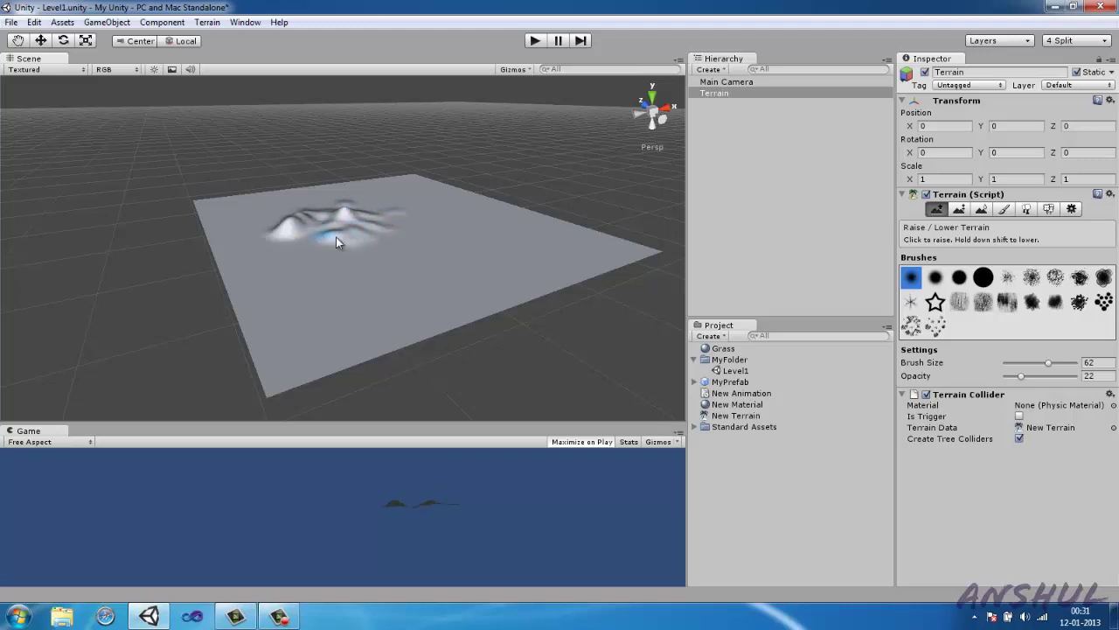
{"action": "mouse_move", "coordinate": [347, 234]}
{"action": "left_mouse_down"}
{"action": "mouse_move", "coordinate": [302, 236]}
{"action": "mouse_move", "coordinate": [319, 225]}
{"action": "mouse_move", "coordinate": [330, 236]}
{"action": "mouse_move", "coordinate": [335, 272]}
{"action": "mouse_move", "coordinate": [423, 261]}
{"action": "mouse_move", "coordinate": [331, 273]}
{"action": "mouse_move", "coordinate": [348, 288]}
{"action": "left_mouse_up"}
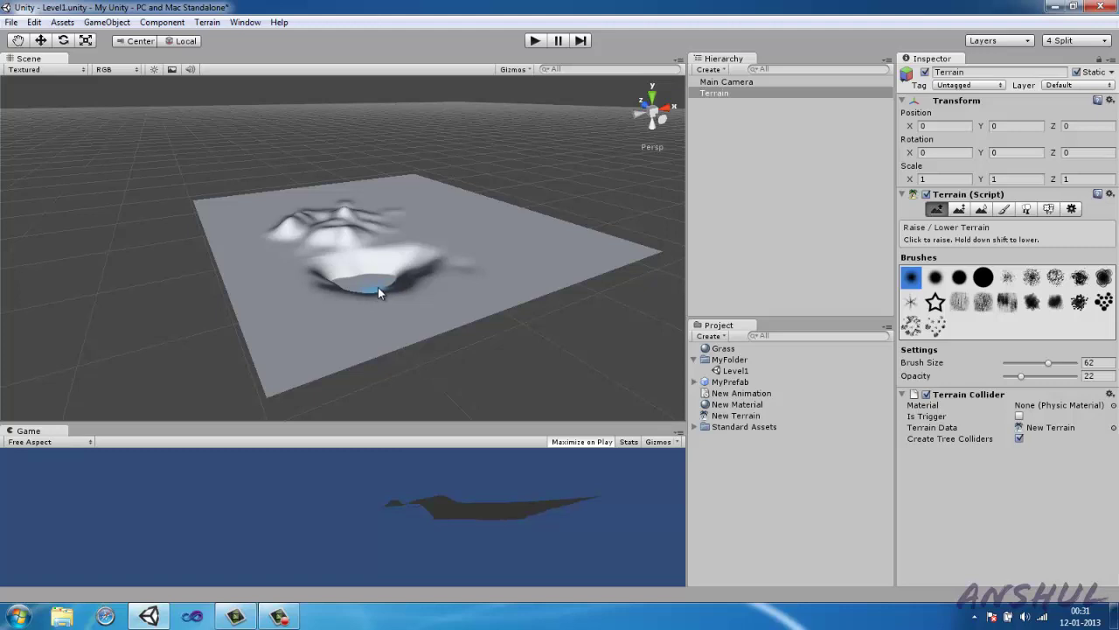
{"action": "left_click_drag", "start_coordinate": [393, 280], "coordinate": [393, 280]}
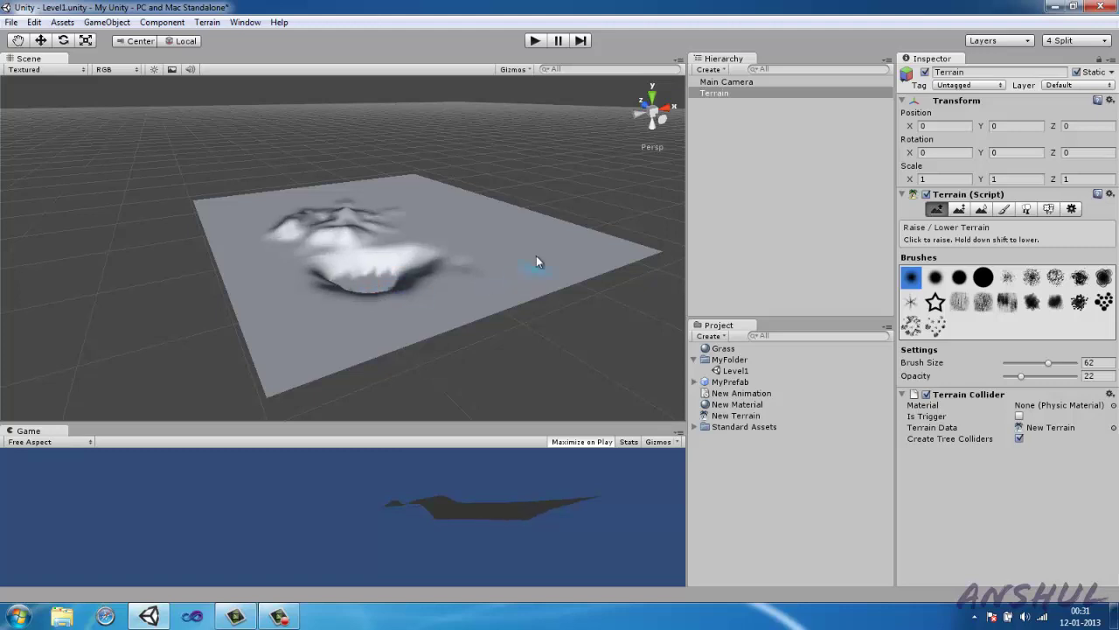
- Paint a raised ridge near the terrain's right edge with the Paint Height tool at height 40
{"action": "left_click", "coordinate": [959, 210]}
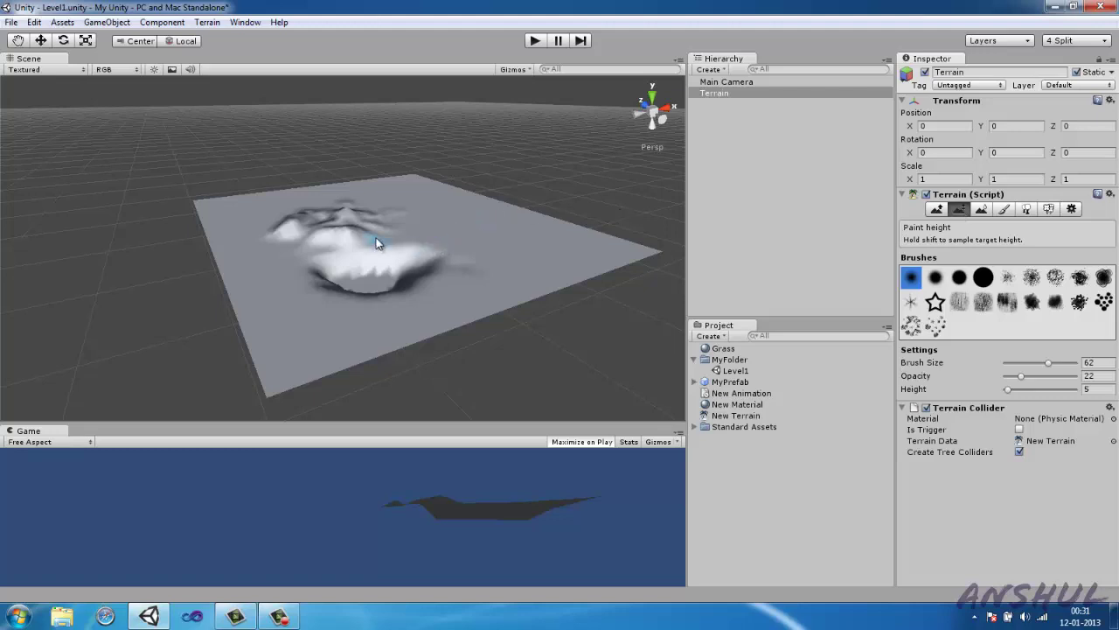
{"action": "left_click", "coordinate": [1094, 388]}
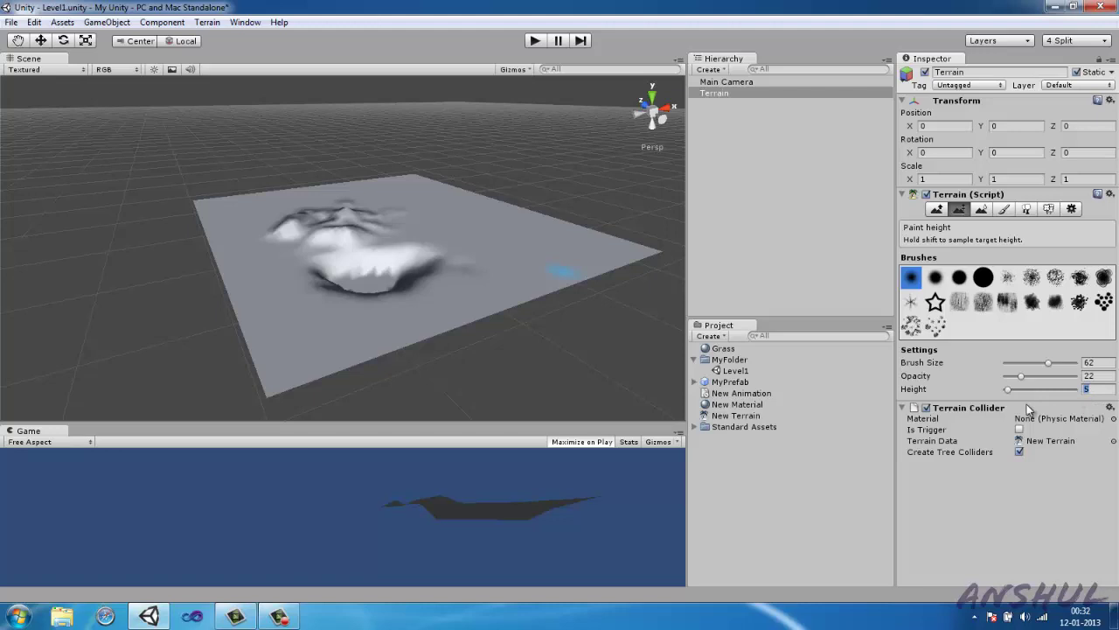
{"action": "type", "text": "40"}
{"action": "mouse_move", "coordinate": [482, 224]}
{"action": "left_mouse_down"}
{"action": "mouse_move", "coordinate": [503, 236]}
{"action": "mouse_move", "coordinate": [485, 224]}
{"action": "mouse_move", "coordinate": [492, 236]}
{"action": "mouse_move", "coordinate": [497, 224]}
{"action": "mouse_move", "coordinate": [496, 244]}
{"action": "left_mouse_up"}
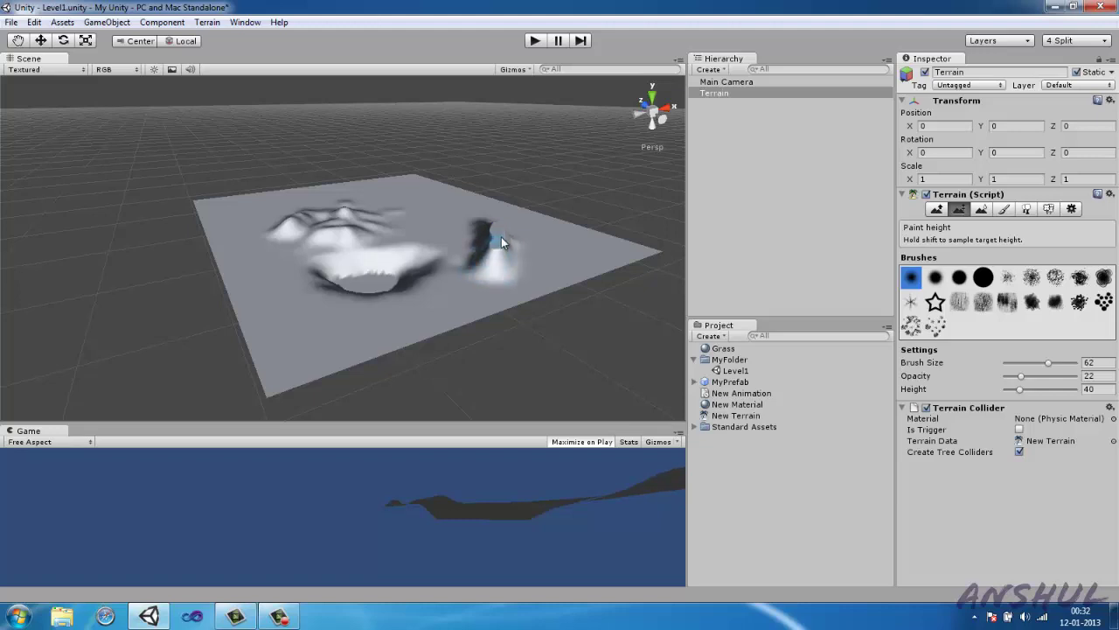
{"action": "left_click_drag", "start_coordinate": [484, 266], "coordinate": [500, 243]}
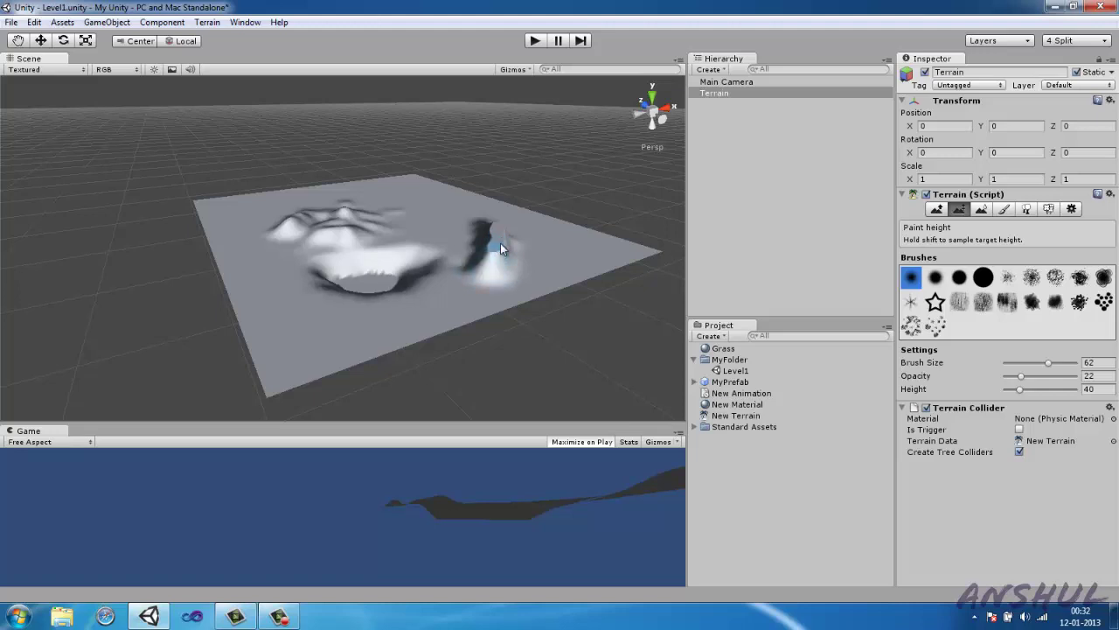
- Set the Paint Height target to 5 and paint a second sunken basin near the terrain's front corner
{"action": "left_click", "coordinate": [1096, 389]}
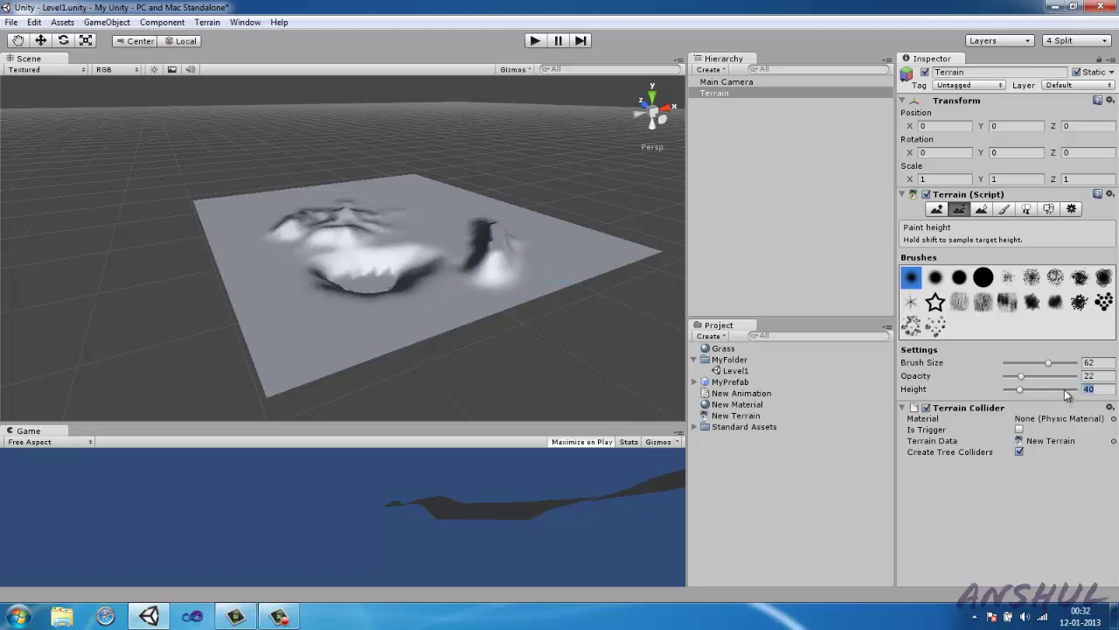
{"action": "type", "text": "5"}
{"action": "mouse_move", "coordinate": [336, 307]}
{"action": "left_mouse_down"}
{"action": "mouse_move", "coordinate": [307, 304]}
{"action": "mouse_move", "coordinate": [334, 324]}
{"action": "mouse_move", "coordinate": [302, 319]}
{"action": "mouse_move", "coordinate": [351, 316]}
{"action": "mouse_move", "coordinate": [328, 306]}
{"action": "mouse_move", "coordinate": [343, 321]}
{"action": "mouse_move", "coordinate": [376, 314]}
{"action": "mouse_move", "coordinate": [350, 315]}
{"action": "mouse_move", "coordinate": [329, 339]}
{"action": "left_mouse_up"}
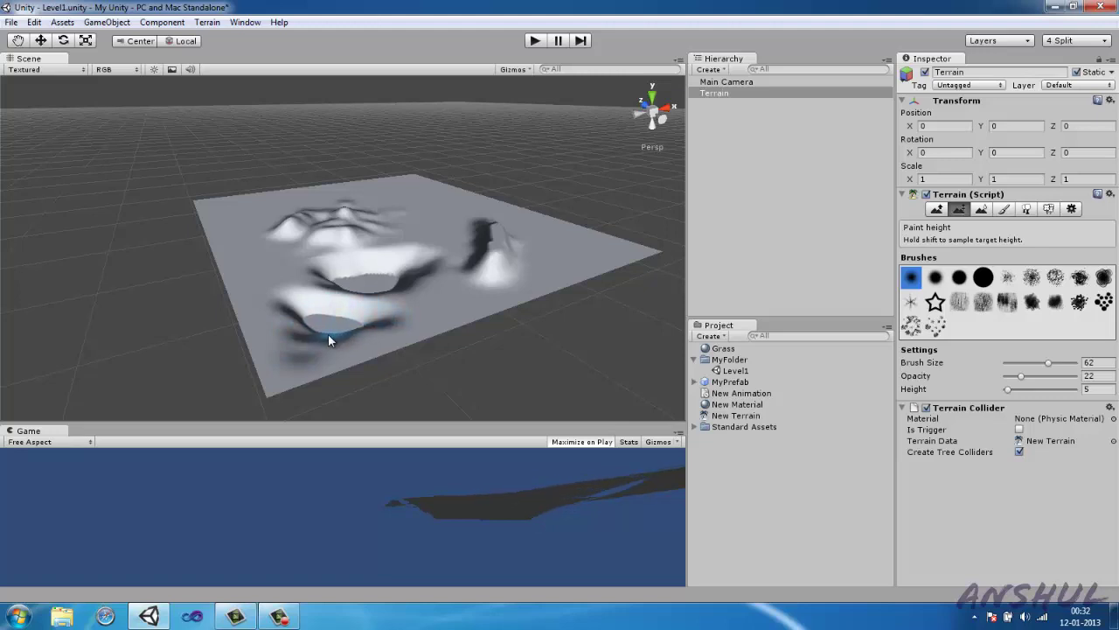
{"action": "left_click_drag", "start_coordinate": [343, 332], "coordinate": [371, 328]}
- Smooth the slopes of the hills and the rims of the sunken basins with the Smooth Height tool
{"action": "left_click", "coordinate": [983, 209]}
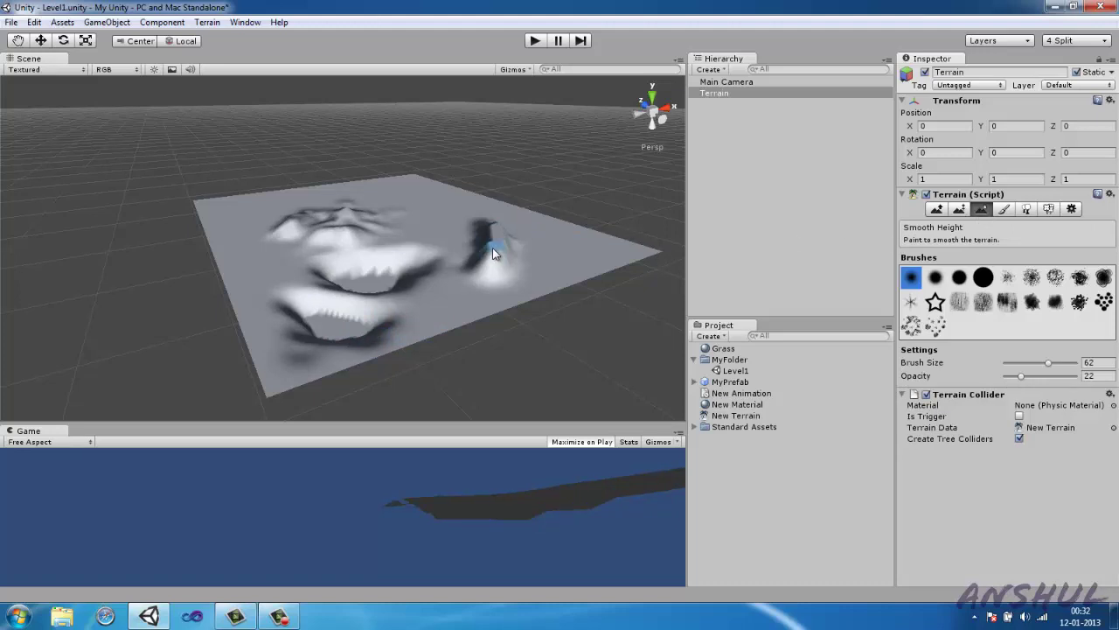
{"action": "scroll", "coordinate": [491, 248], "scroll_direction": "up", "scroll_amount": 10}
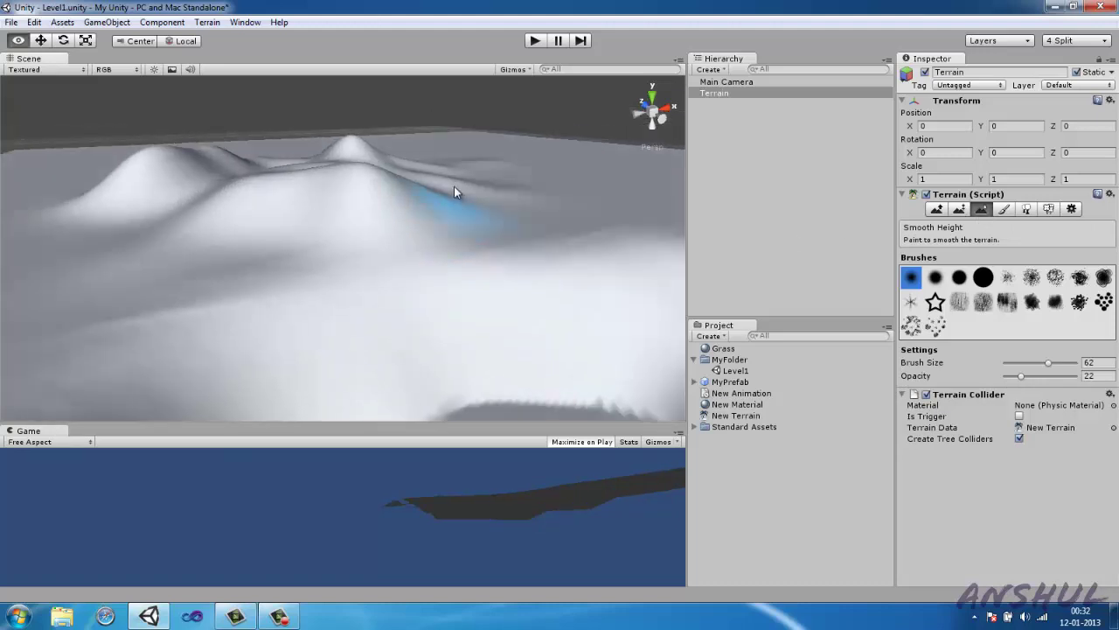
{"action": "right_click_drag", "start_coordinate": [454, 187], "coordinate": [602, 175]}
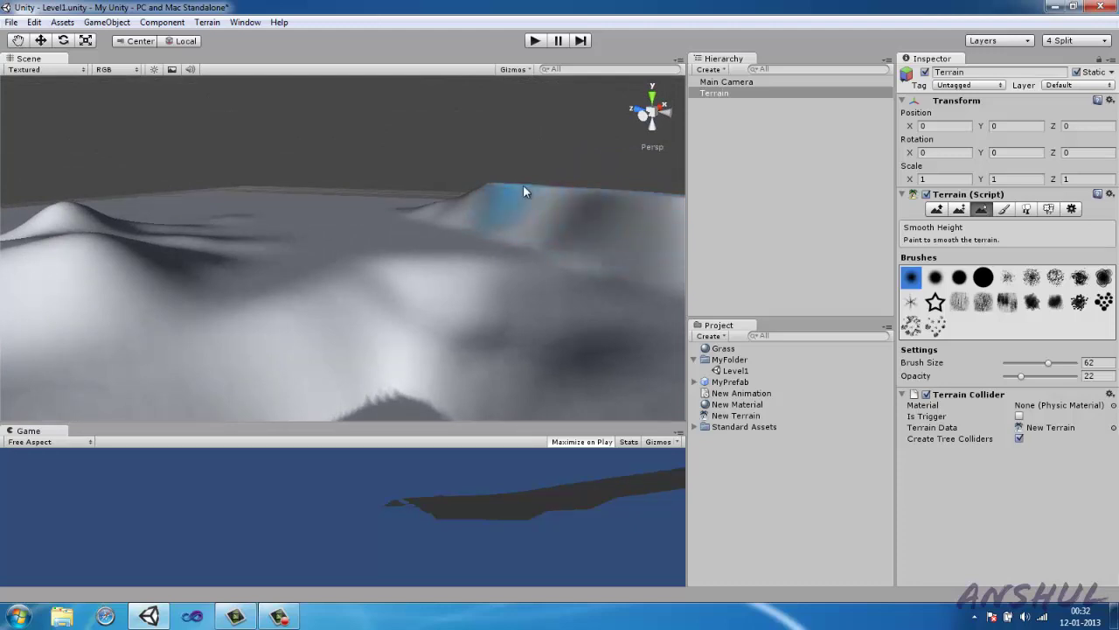
{"action": "scroll", "coordinate": [547, 207], "scroll_direction": "down", "scroll_amount": 5}
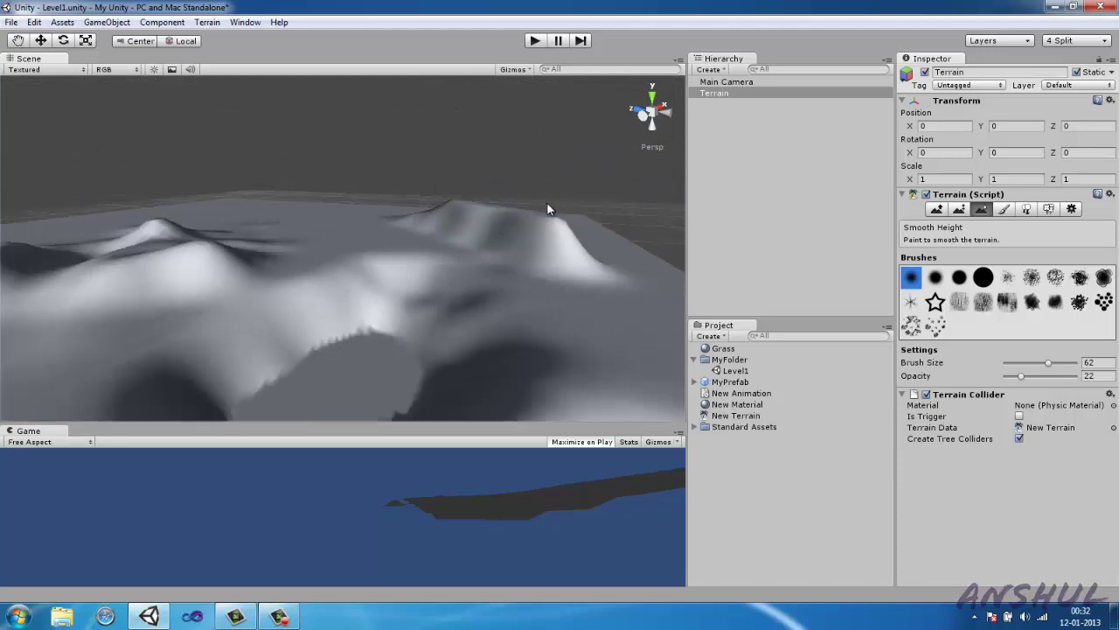
{"action": "scroll", "coordinate": [542, 206], "scroll_direction": "down", "scroll_amount": 5}
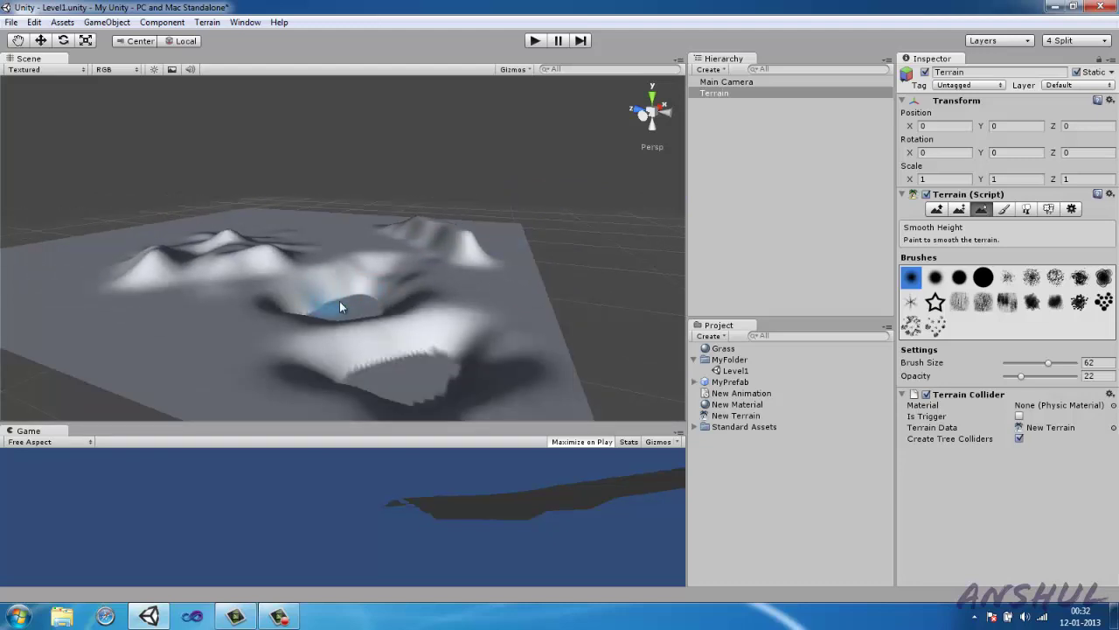
{"action": "scroll", "coordinate": [447, 364], "scroll_direction": "up", "scroll_amount": 5}
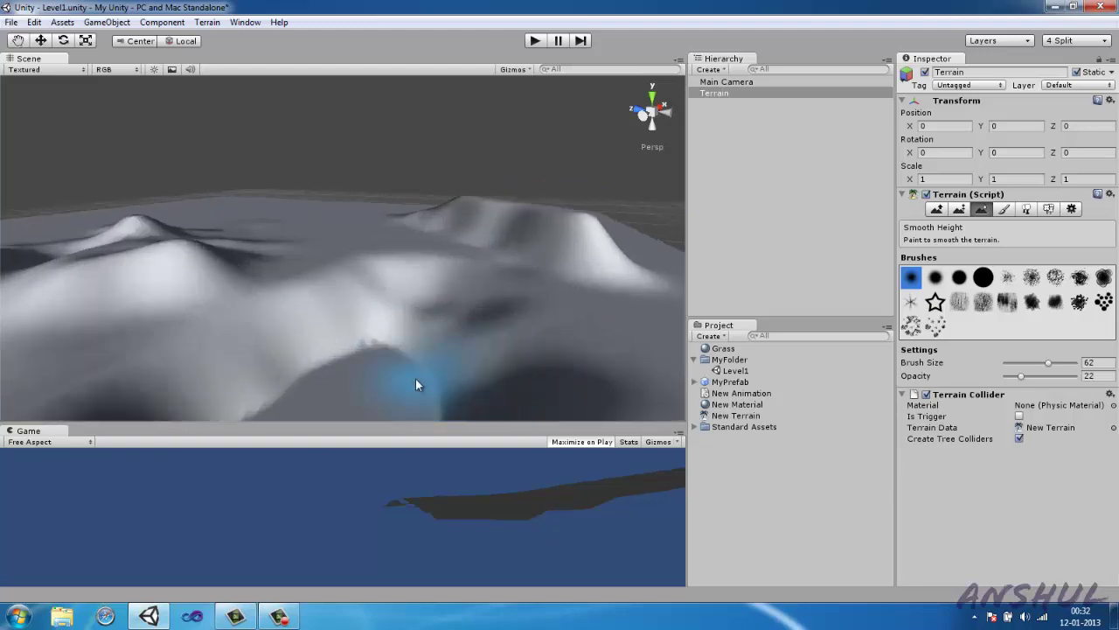
{"action": "scroll", "coordinate": [415, 378], "scroll_direction": "up", "scroll_amount": 3}
{"action": "left_click_drag", "start_coordinate": [478, 392], "coordinate": [538, 518], "text": "alt"}
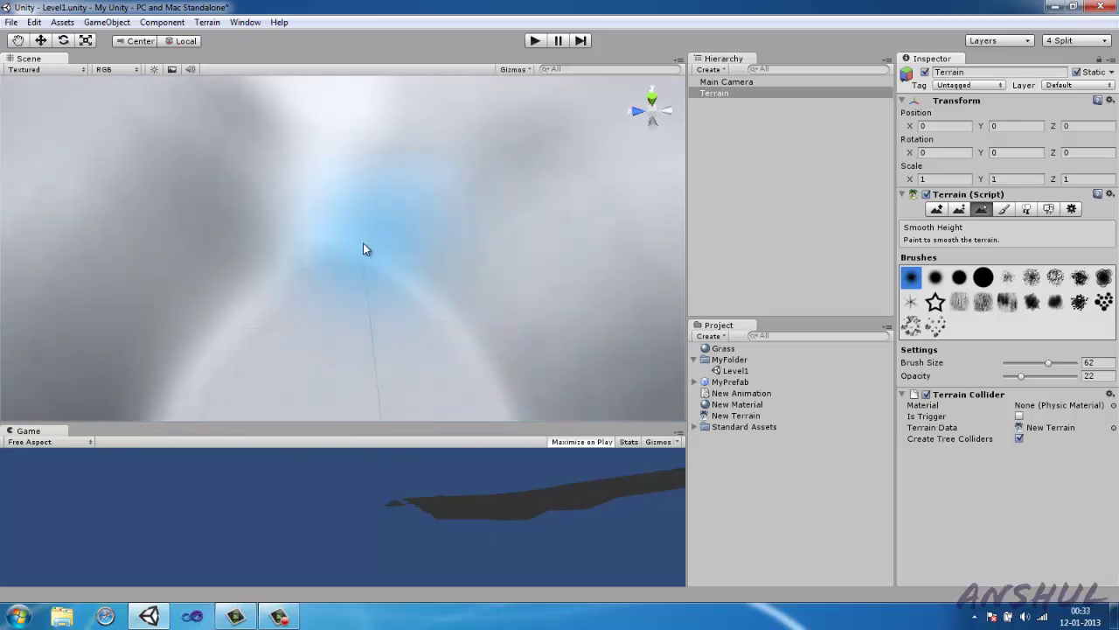
{"action": "mouse_move", "coordinate": [240, 317]}
{"action": "left_mouse_down", "text": "alt"}
{"action": "mouse_move", "coordinate": [119, 297]}
{"action": "mouse_move", "coordinate": [1008, 376]}
{"action": "mouse_move", "coordinate": [875, 372]}
{"action": "left_mouse_up", "text": "alt"}
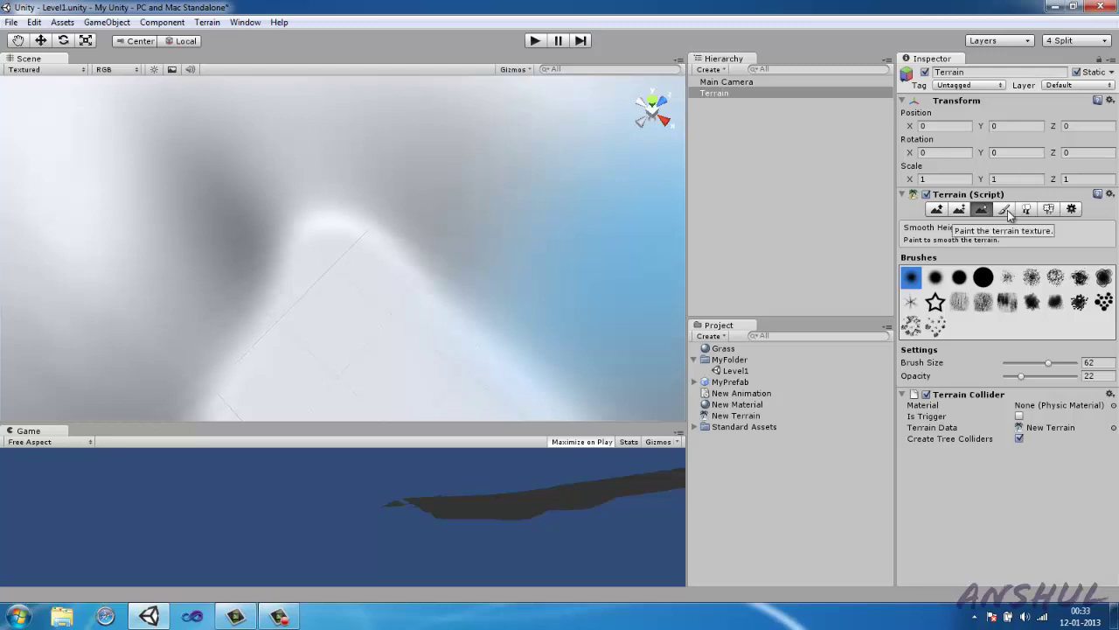
{"action": "scroll", "coordinate": [458, 266], "scroll_direction": "down", "scroll_amount": 8}
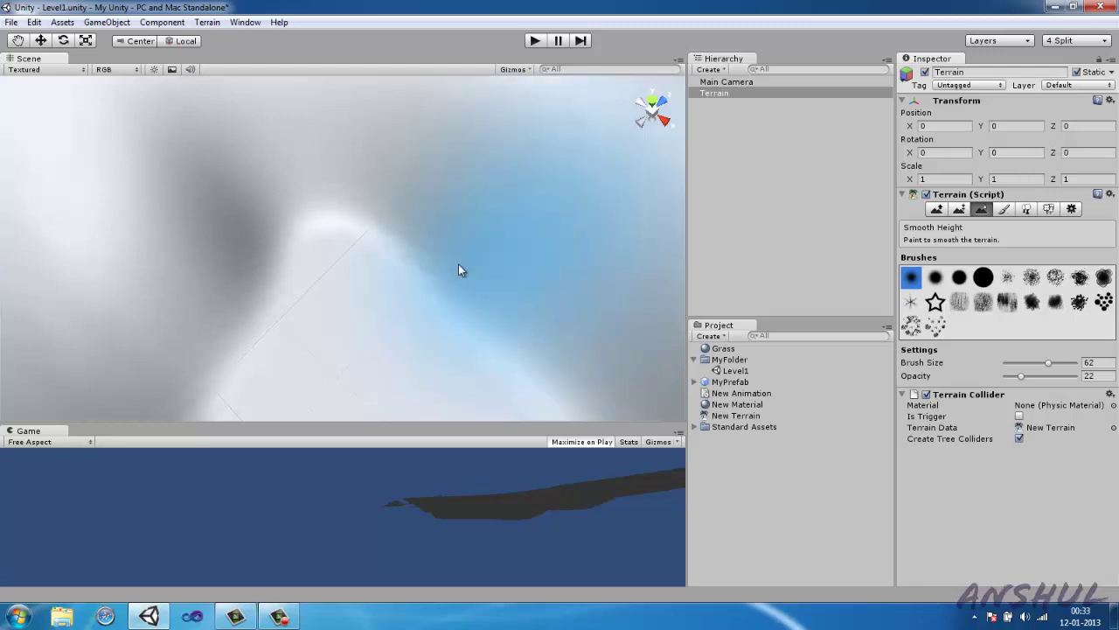
{"action": "mouse_move", "coordinate": [382, 237]}
{"action": "left_mouse_down", "text": "alt"}
{"action": "mouse_move", "coordinate": [570, 240]}
{"action": "mouse_move", "coordinate": [673, 221]}
{"action": "mouse_move", "coordinate": [474, 277]}
{"action": "mouse_move", "coordinate": [468, 235]}
{"action": "left_mouse_up", "text": "alt"}
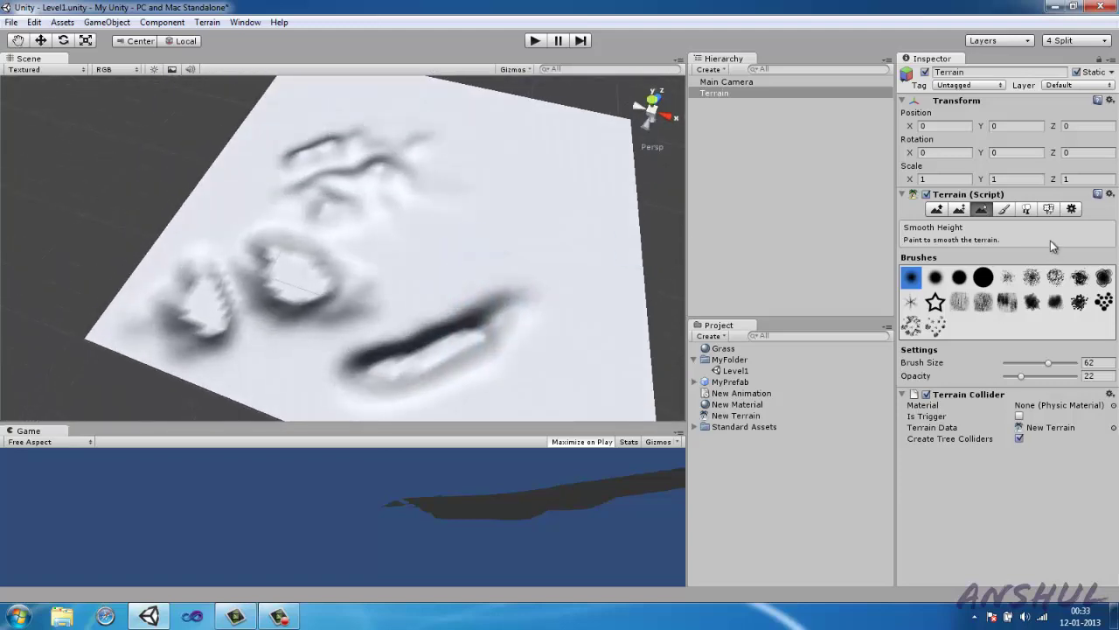
- Add Grass (Hill) as the terrain's first paint texture so that it covers the whole terrain
{"action": "left_click", "coordinate": [1005, 211]}
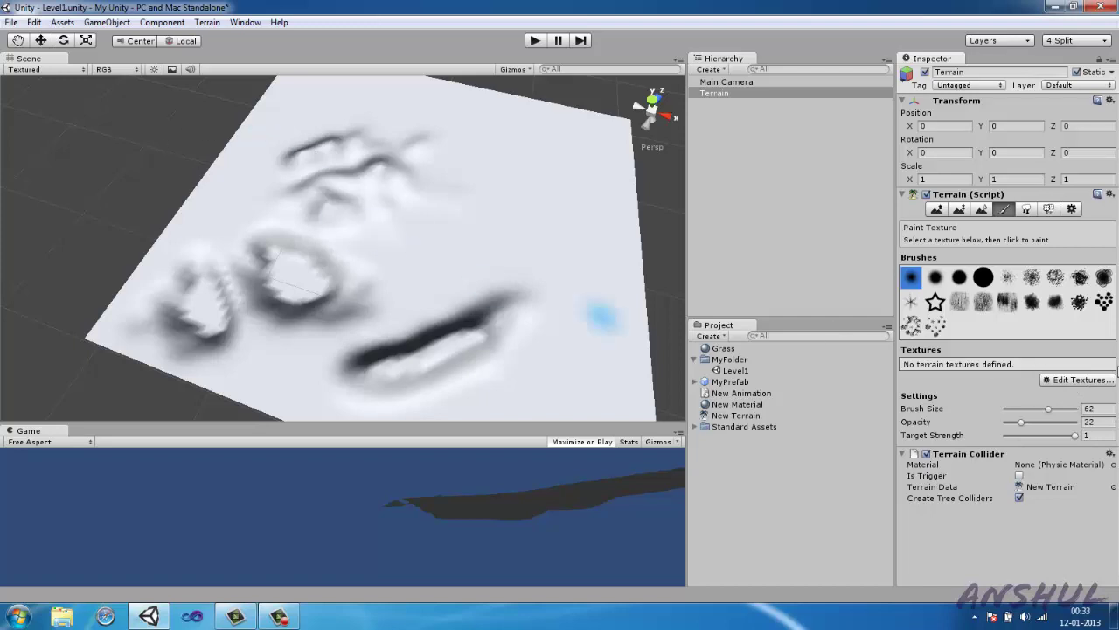
{"action": "left_click", "coordinate": [1074, 383]}
{"action": "left_click", "coordinate": [1069, 386]}
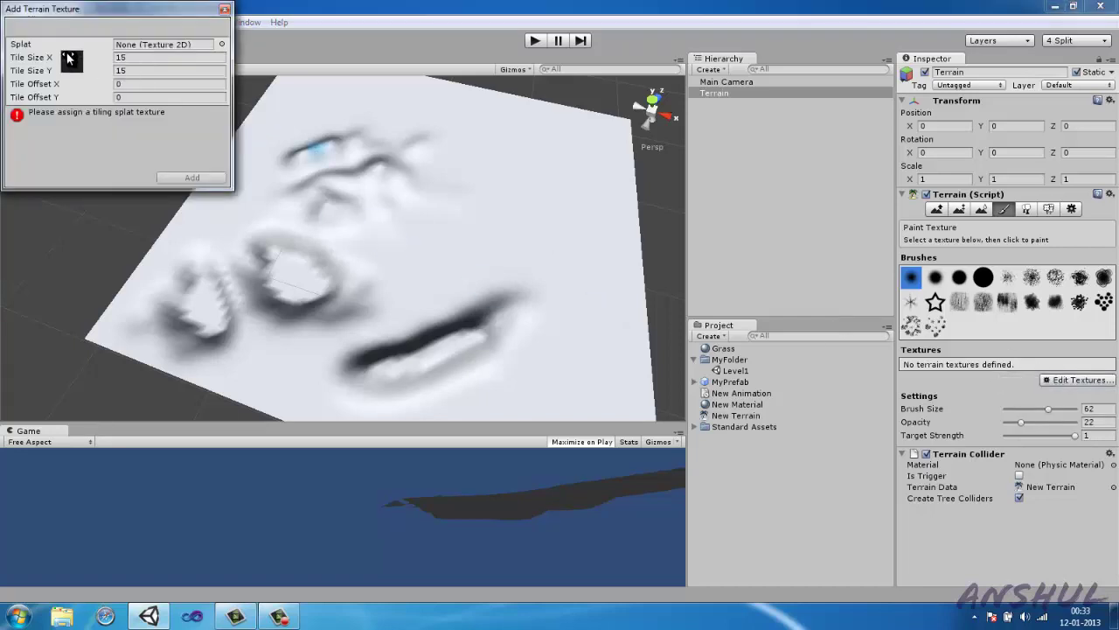
{"action": "left_click", "coordinate": [222, 44]}
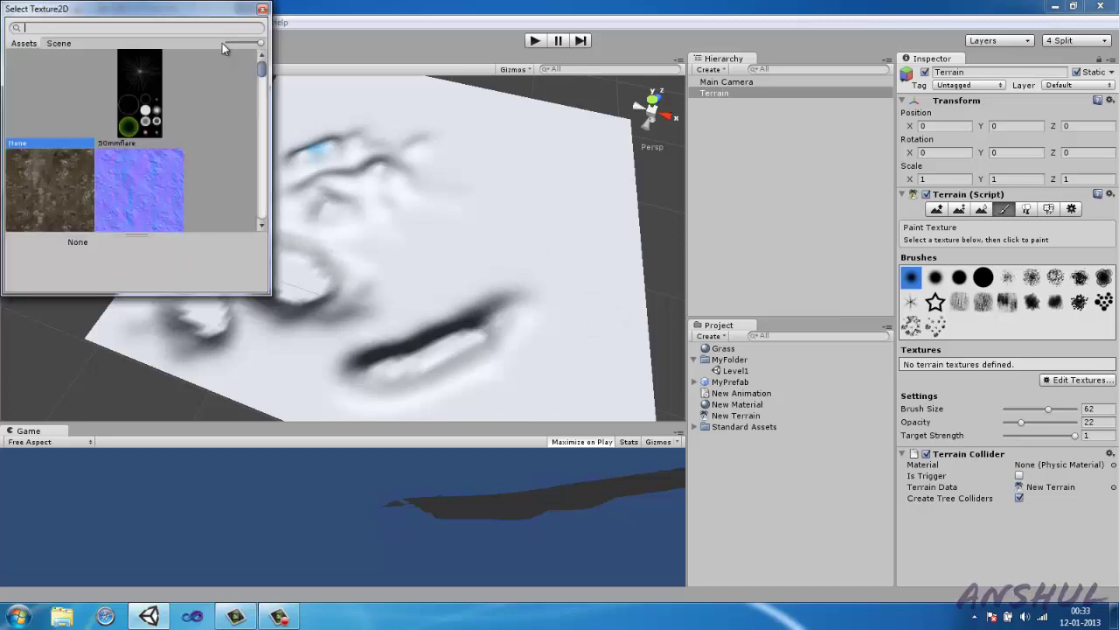
{"action": "left_click", "coordinate": [161, 98]}
{"action": "scroll", "coordinate": [158, 122], "scroll_direction": "down", "scroll_amount": 8}
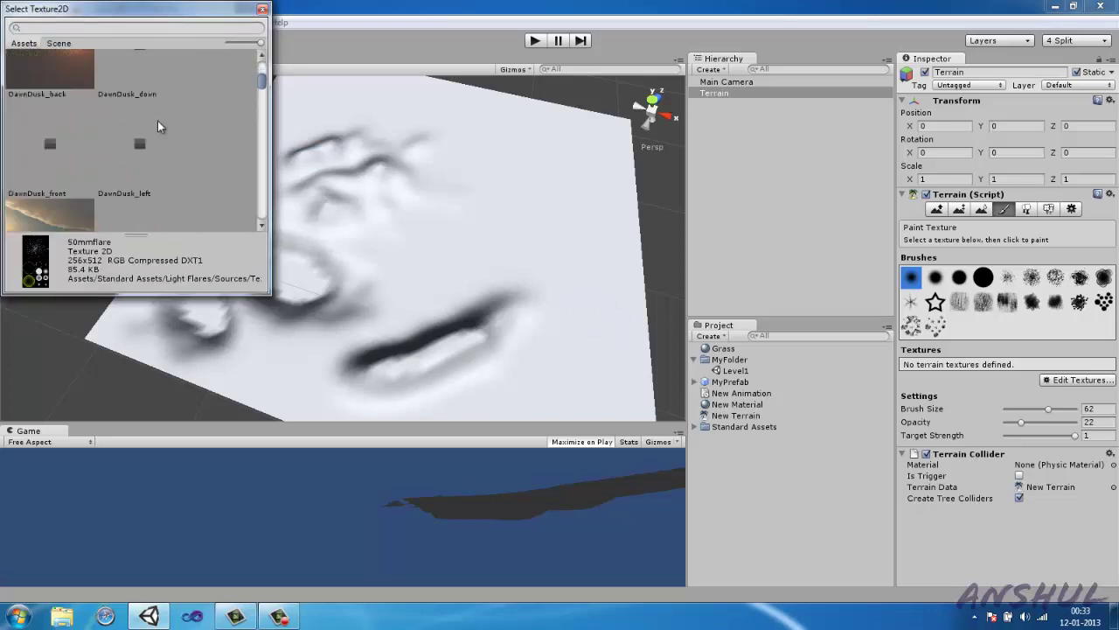
{"action": "scroll", "coordinate": [158, 124], "scroll_direction": "down", "scroll_amount": 10}
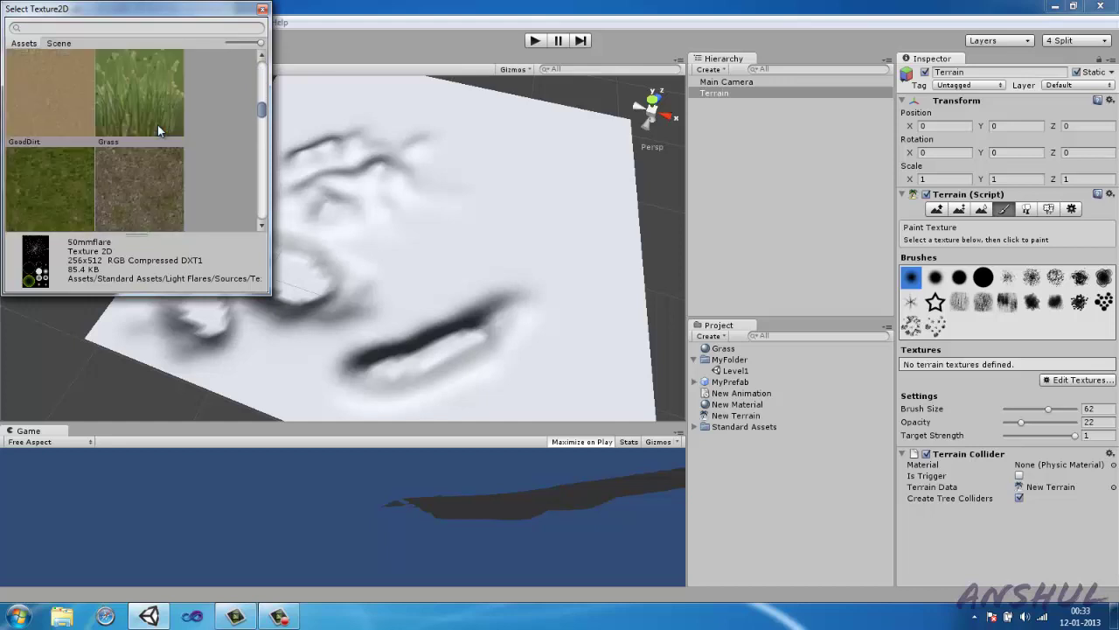
{"action": "scroll", "coordinate": [157, 131], "scroll_direction": "up", "scroll_amount": 1}
{"action": "double_click", "coordinate": [50, 192]}
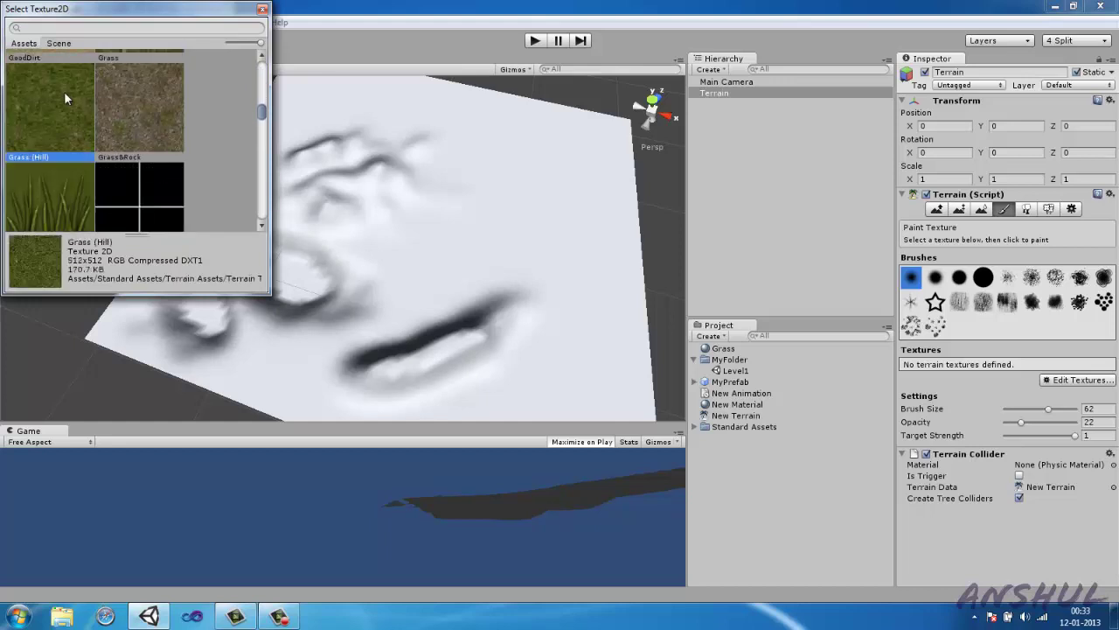
{"action": "left_click", "coordinate": [192, 177]}
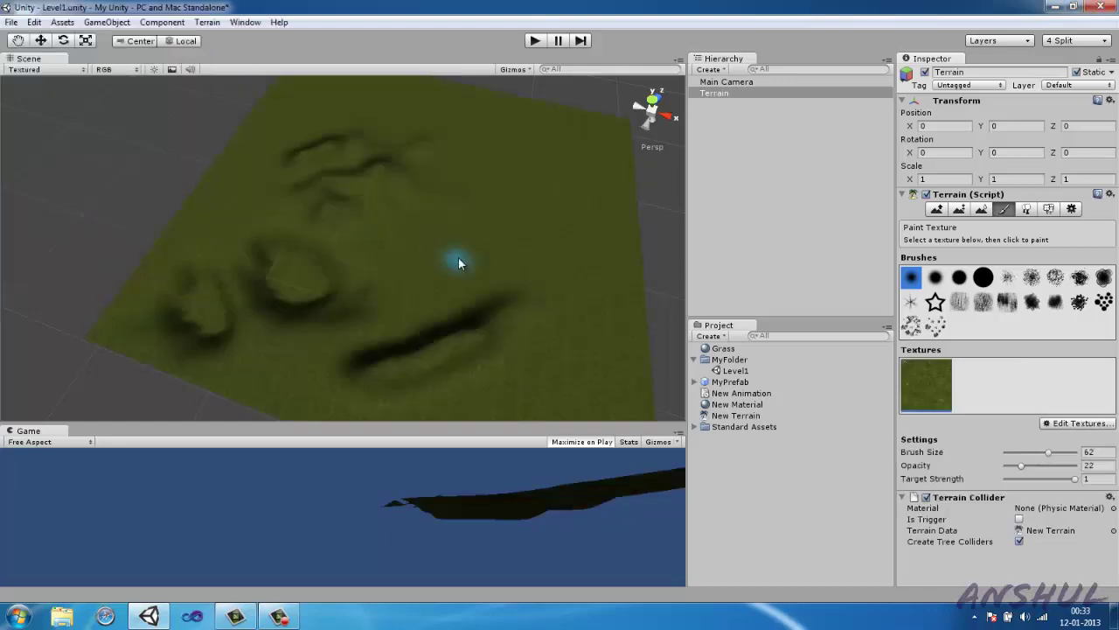
- Add Grass&Rock as a second terrain texture and paint it over the hill cluster and the raised ridge
{"action": "left_click_drag", "start_coordinate": [440, 227], "coordinate": [443, 266], "text": "alt"}
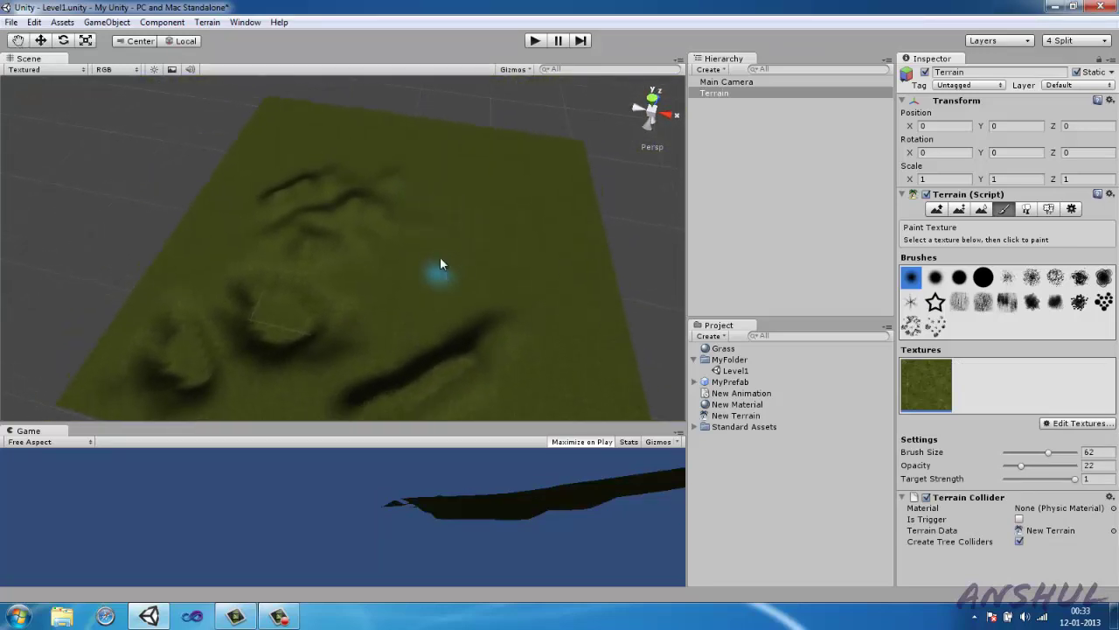
{"action": "left_click", "coordinate": [1085, 425]}
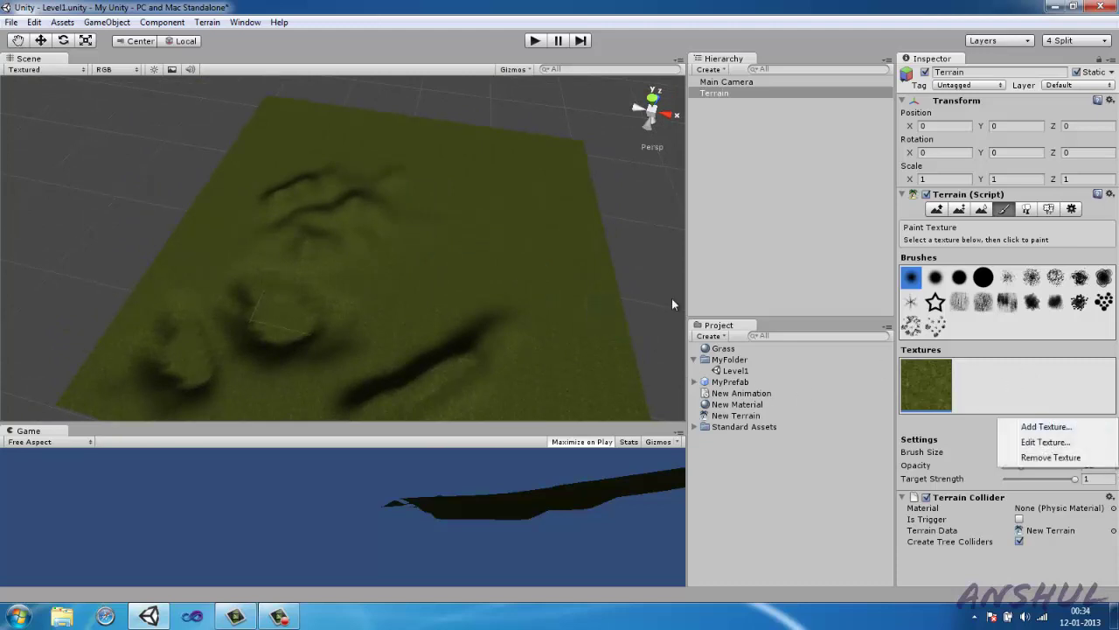
{"action": "left_click", "coordinate": [1047, 427]}
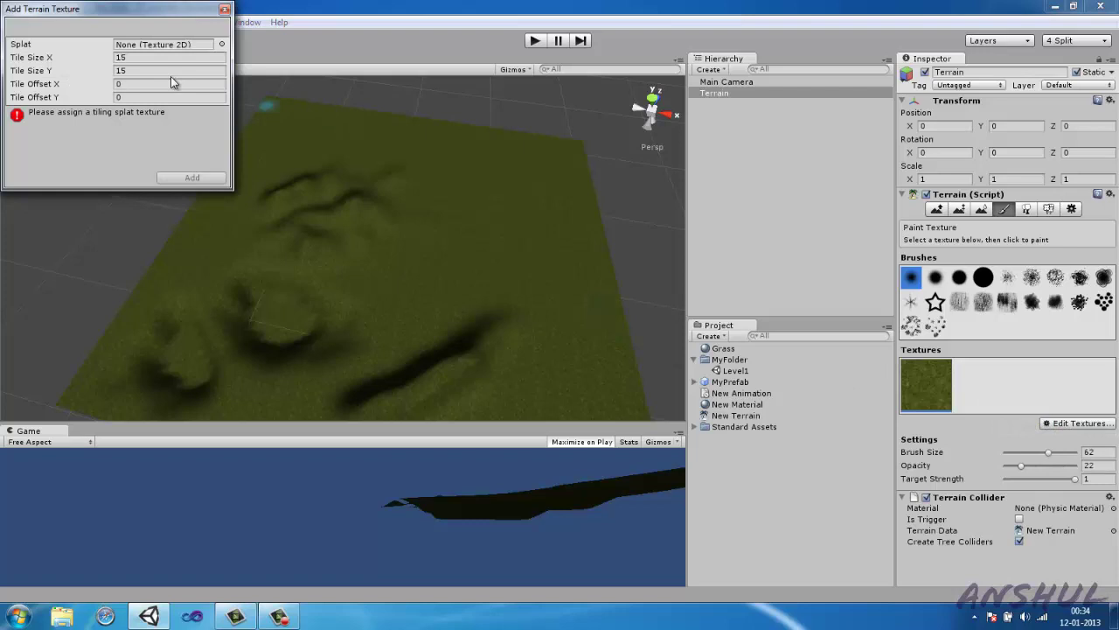
{"action": "left_click", "coordinate": [222, 48]}
{"action": "scroll", "coordinate": [196, 147], "scroll_direction": "down", "scroll_amount": 10}
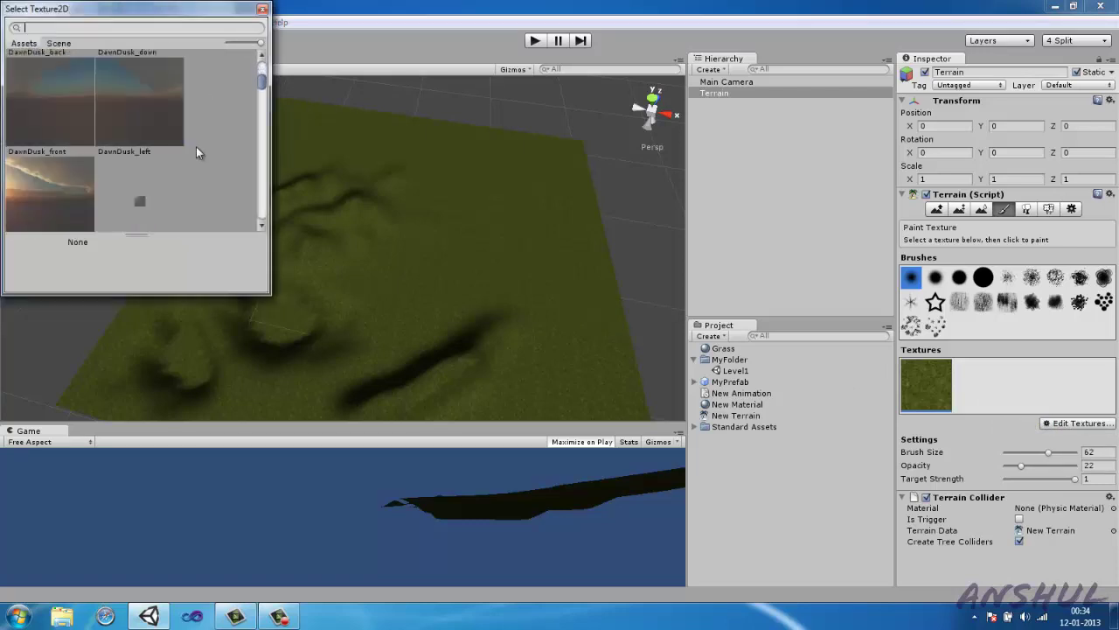
{"action": "scroll", "coordinate": [203, 160], "scroll_direction": "down", "scroll_amount": 6}
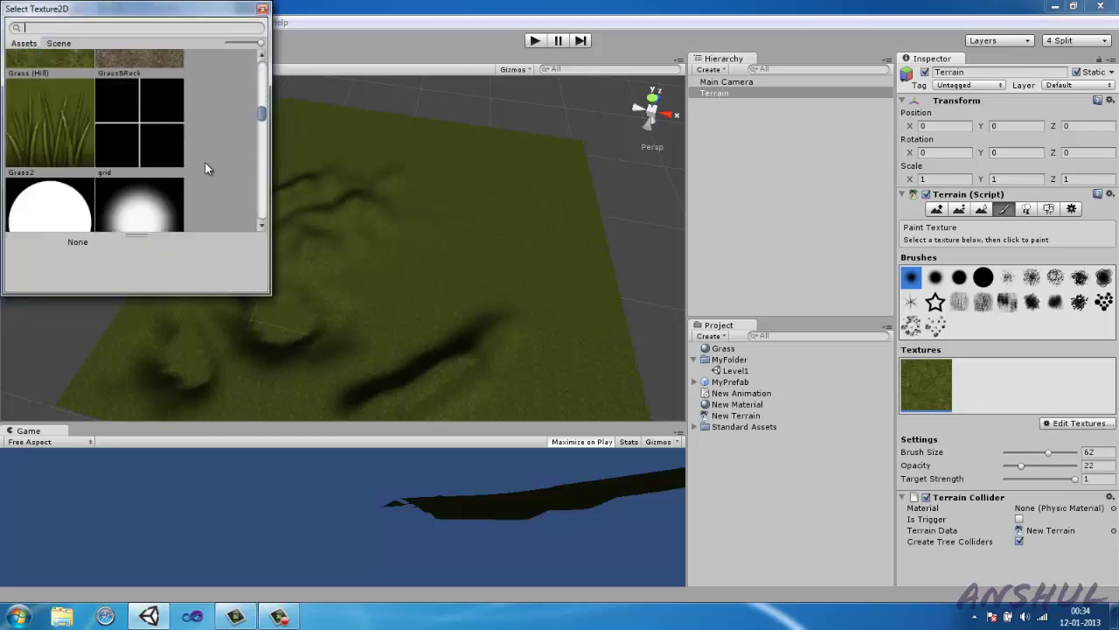
{"action": "left_click", "coordinate": [163, 99]}
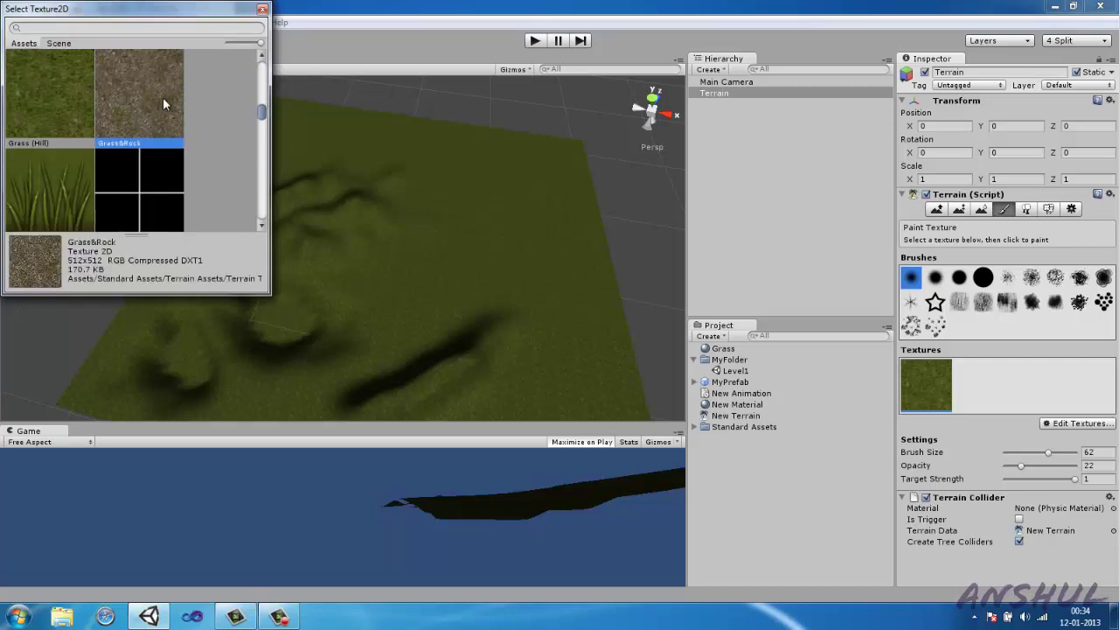
{"action": "double_click", "coordinate": [164, 101]}
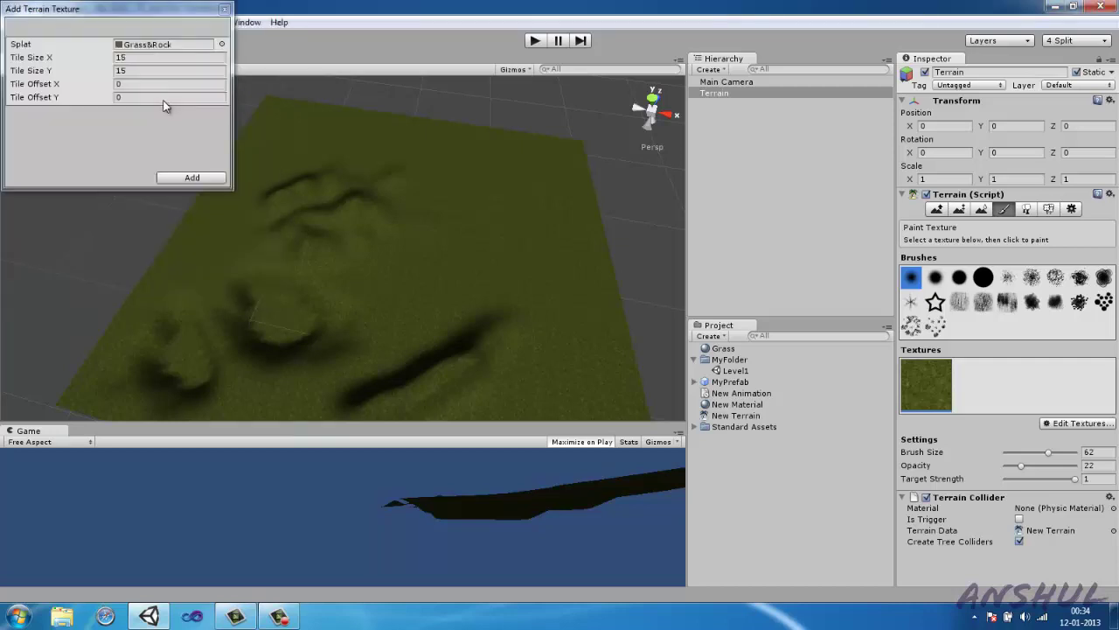
{"action": "left_click", "coordinate": [192, 178]}
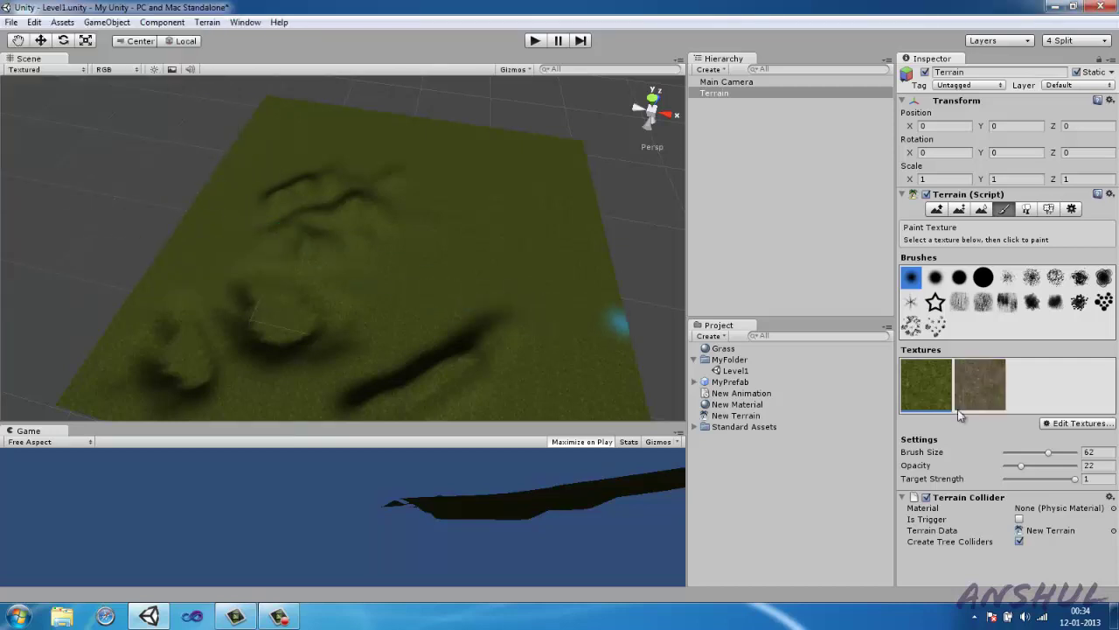
{"action": "left_click", "coordinate": [995, 391]}
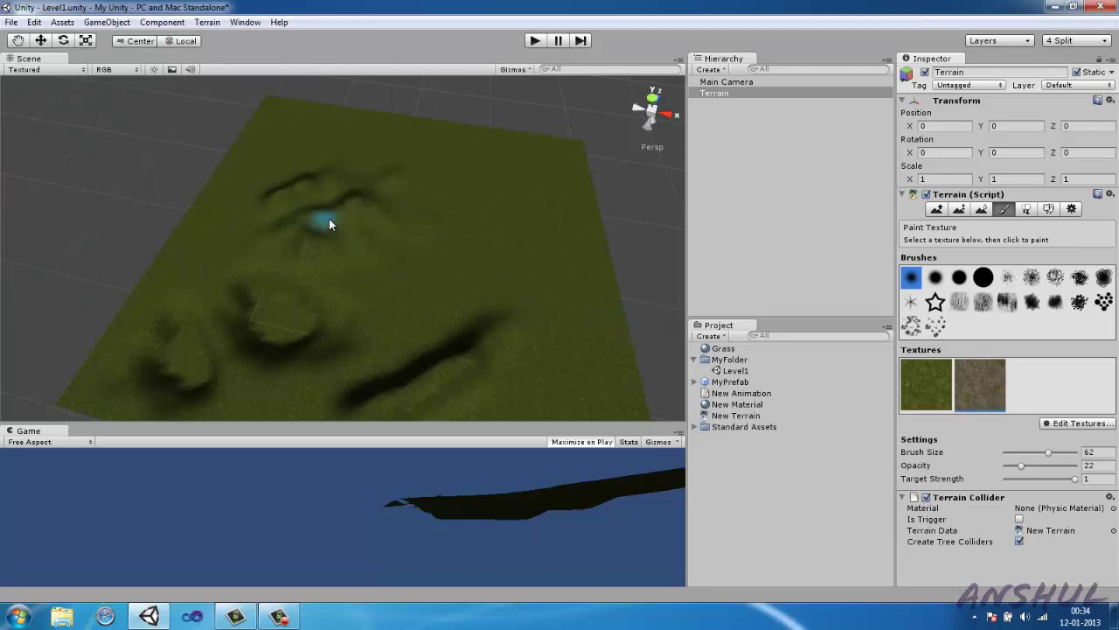
{"action": "left_click_drag", "start_coordinate": [358, 207], "coordinate": [333, 215]}
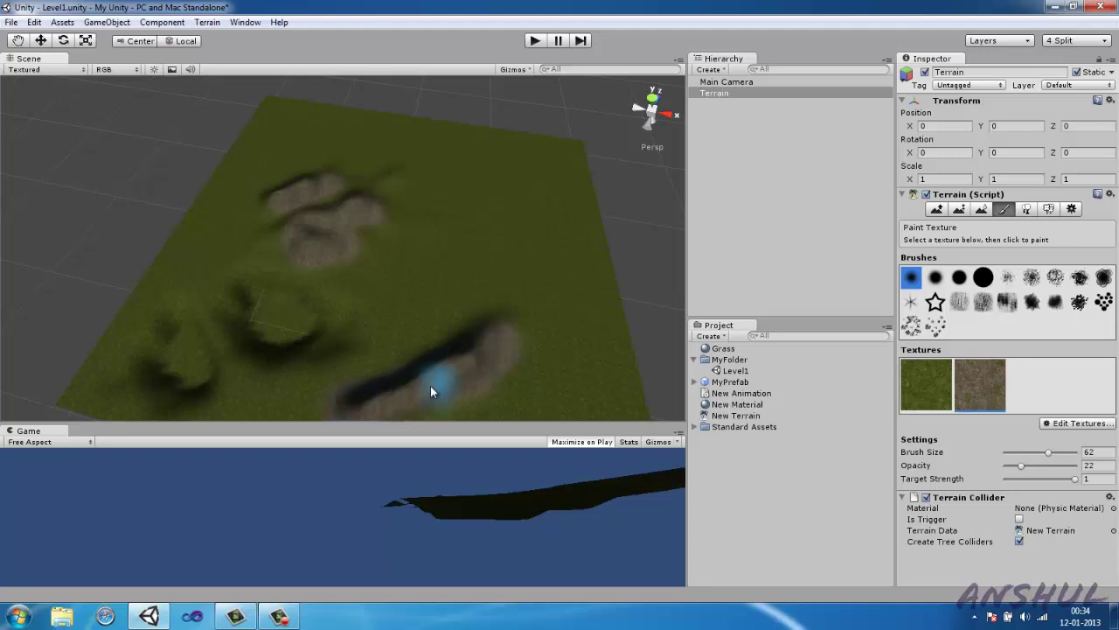
- Add GoodDirt as a third terrain texture, keeping the default tile size of 15 by 15
{"action": "left_click", "coordinate": [1070, 423]}
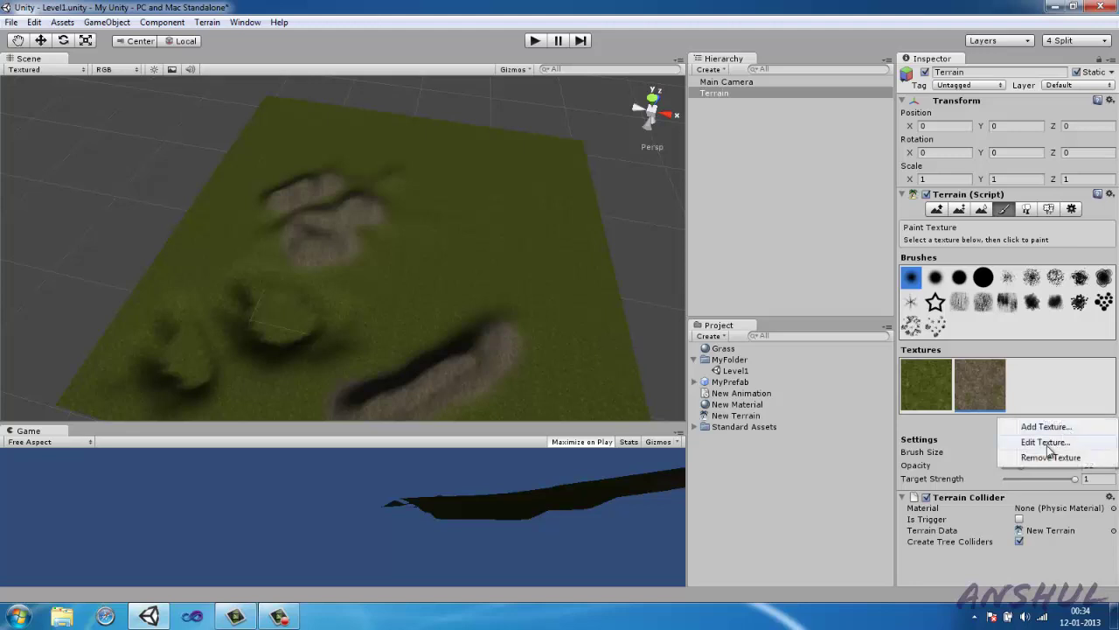
{"action": "left_click", "coordinate": [1045, 427]}
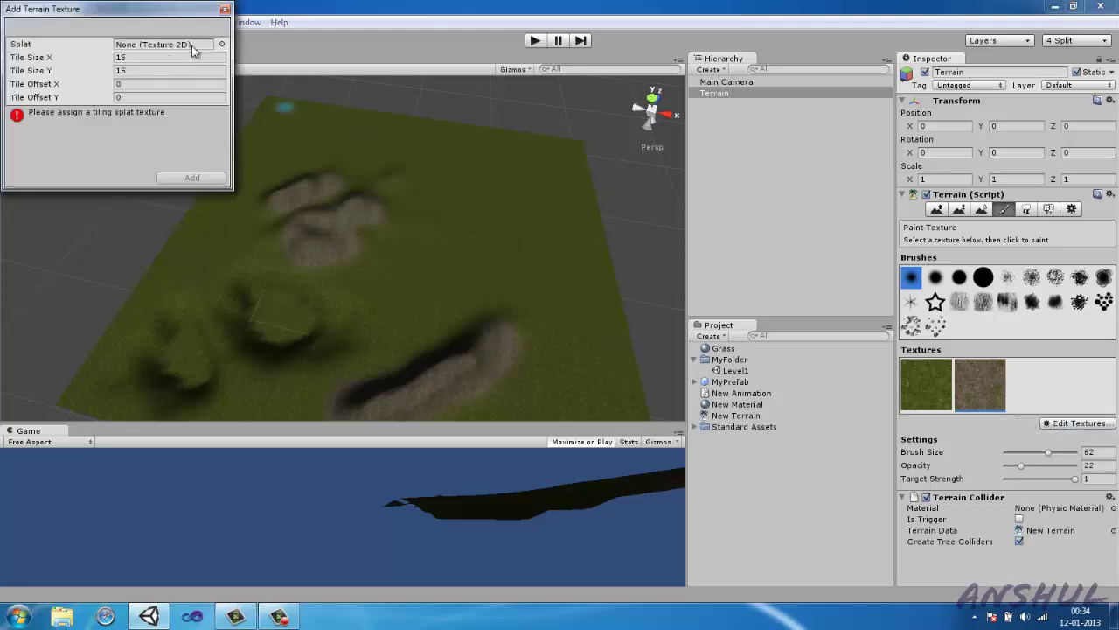
{"action": "left_click", "coordinate": [221, 44]}
{"action": "scroll", "coordinate": [141, 119], "scroll_direction": "down", "scroll_amount": 4}
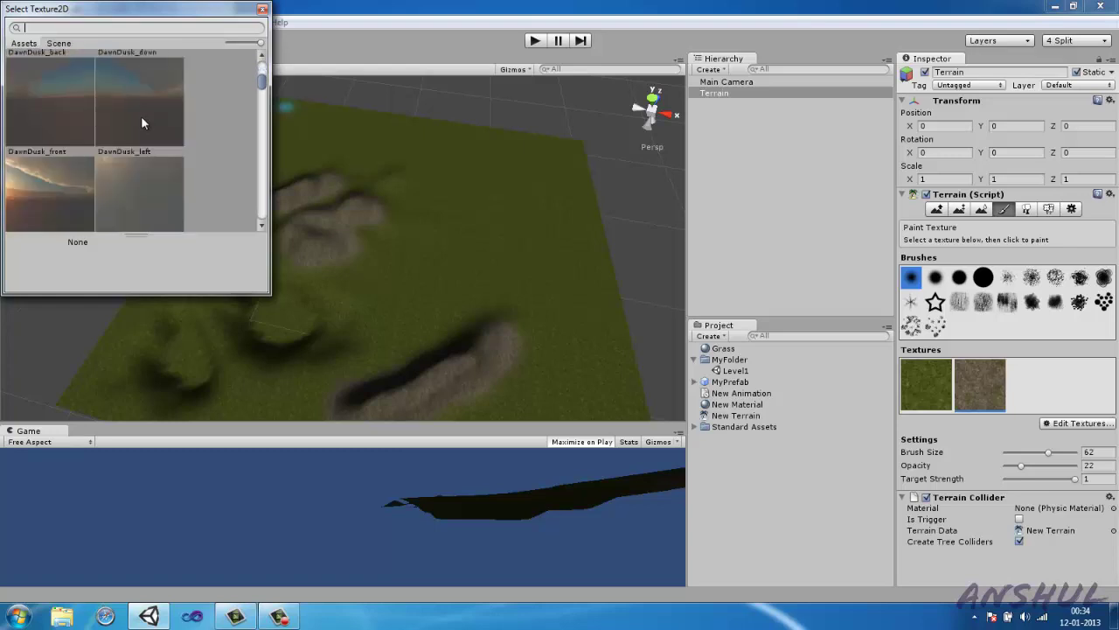
{"action": "scroll", "coordinate": [141, 115], "scroll_direction": "down", "scroll_amount": 10}
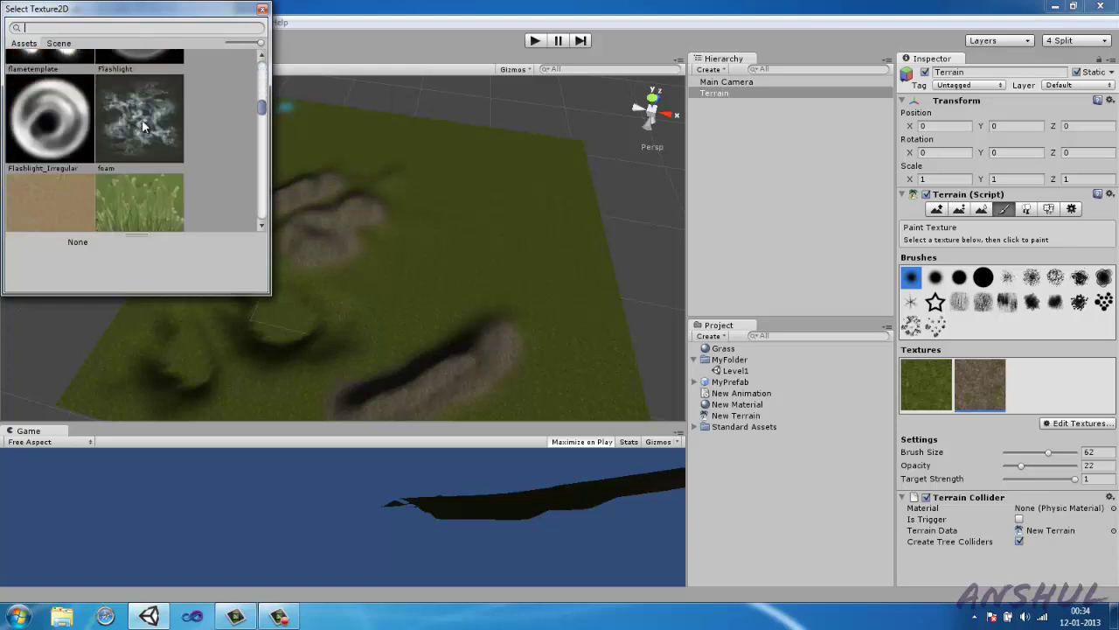
{"action": "scroll", "coordinate": [143, 127], "scroll_direction": "down", "scroll_amount": 2}
{"action": "double_click", "coordinate": [56, 106]}
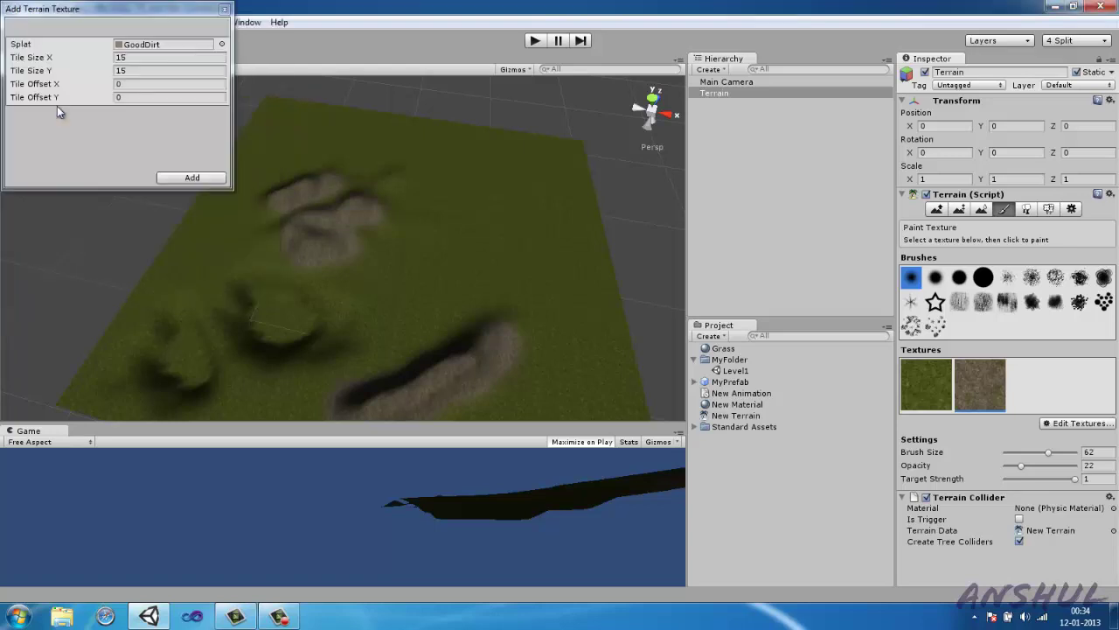
{"action": "left_click", "coordinate": [198, 174]}
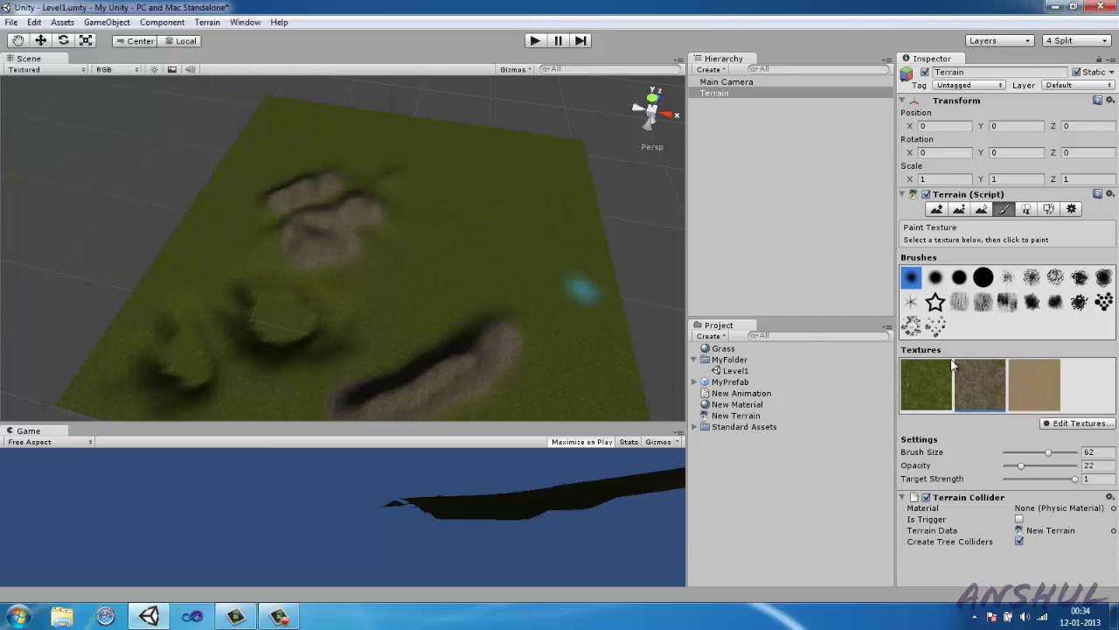
- Paint patches of GoodDirt over the flat ground beside the hill cluster with a scattered brush, size 40, opacity 10, target strength 0.46
{"action": "left_click", "coordinate": [1019, 378]}
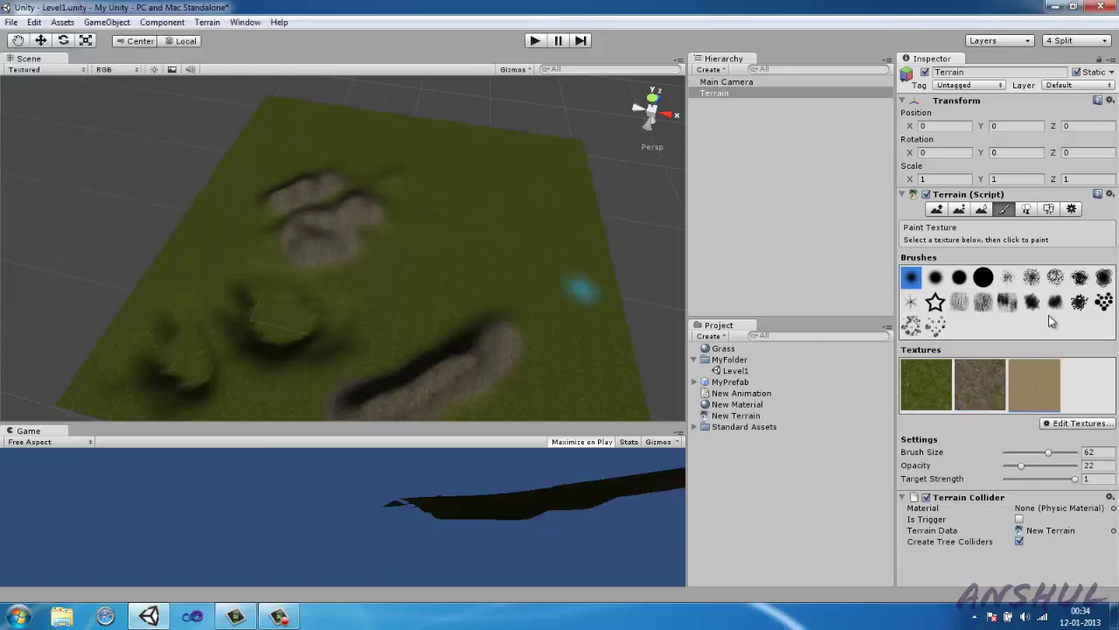
{"action": "left_click", "coordinate": [1009, 280]}
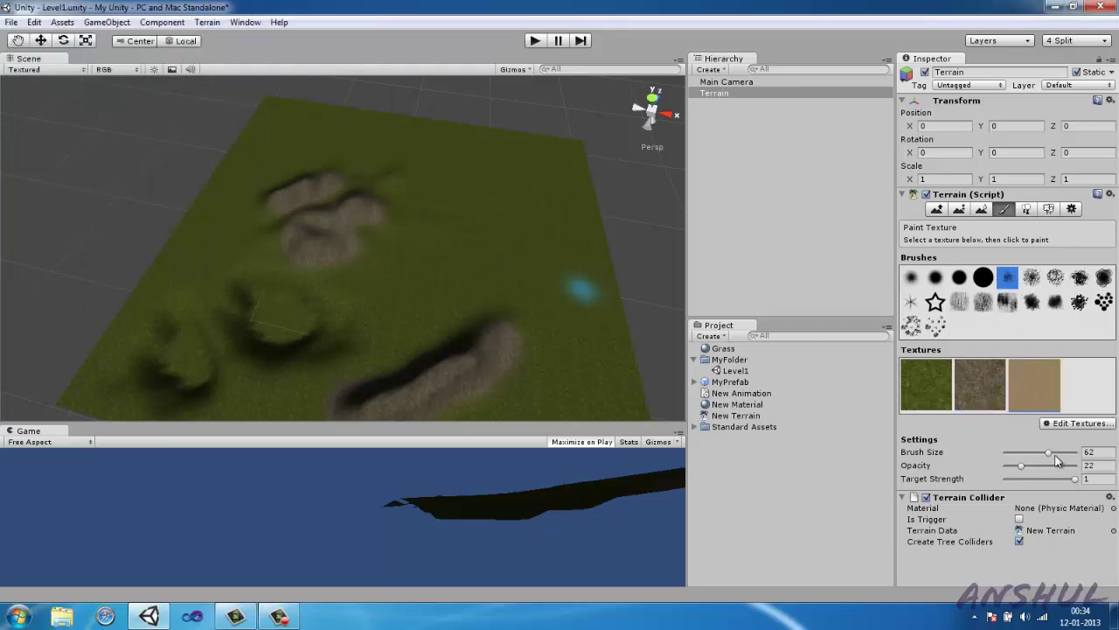
{"action": "left_click_drag", "start_coordinate": [1048, 454], "coordinate": [1013, 465]}
{"action": "left_click_drag", "start_coordinate": [1043, 494], "coordinate": [1037, 490]}
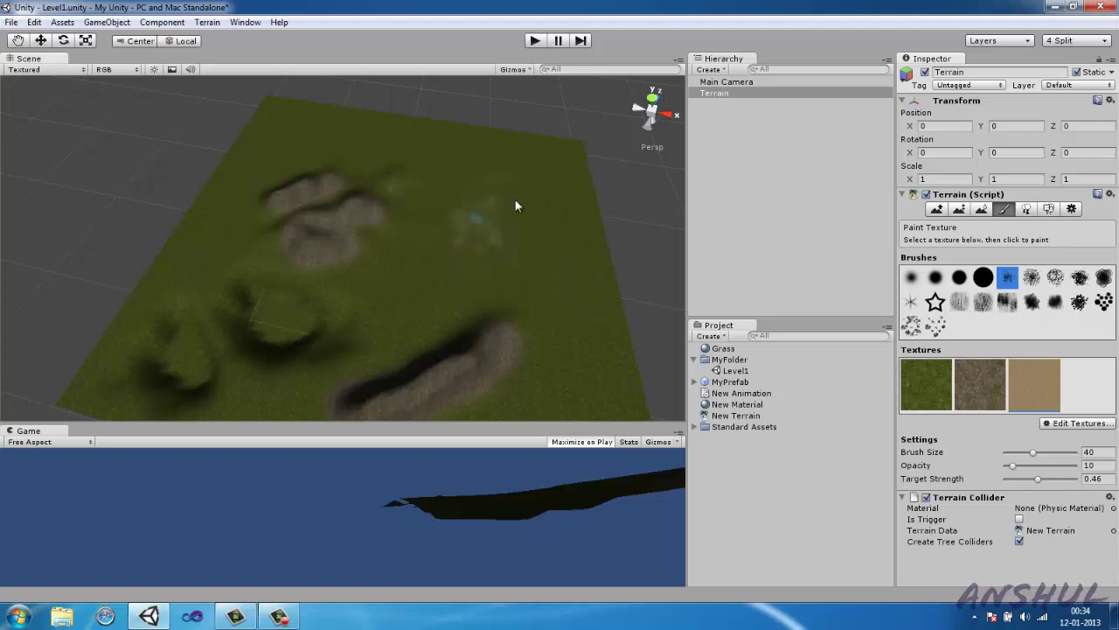
{"action": "mouse_move", "coordinate": [407, 299]}
{"action": "left_mouse_down"}
{"action": "mouse_move", "coordinate": [437, 311]}
{"action": "mouse_move", "coordinate": [497, 281]}
{"action": "left_mouse_up"}
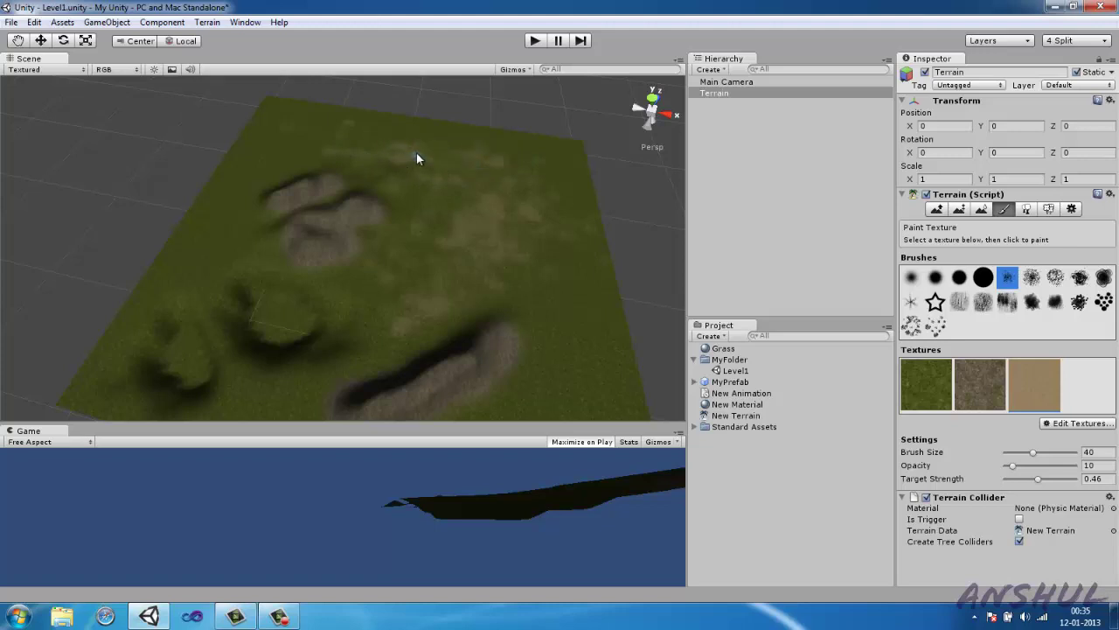
- Add the Palm game object as the terrain's first tree type, keeping the bend factor at 0
{"action": "left_click", "coordinate": [1027, 210]}
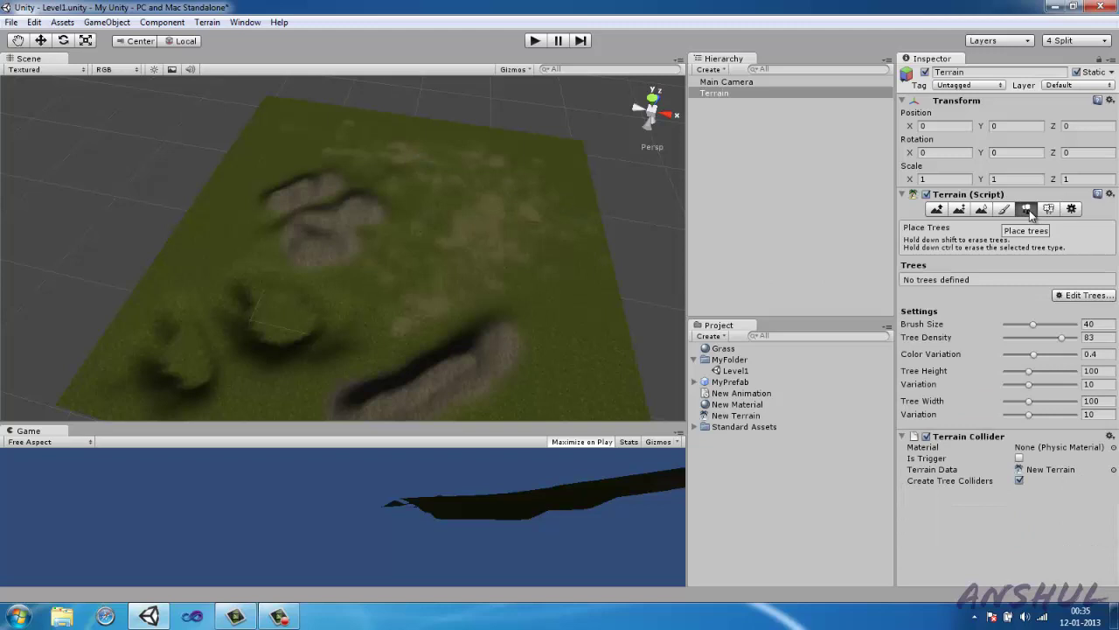
{"action": "left_click", "coordinate": [1065, 299]}
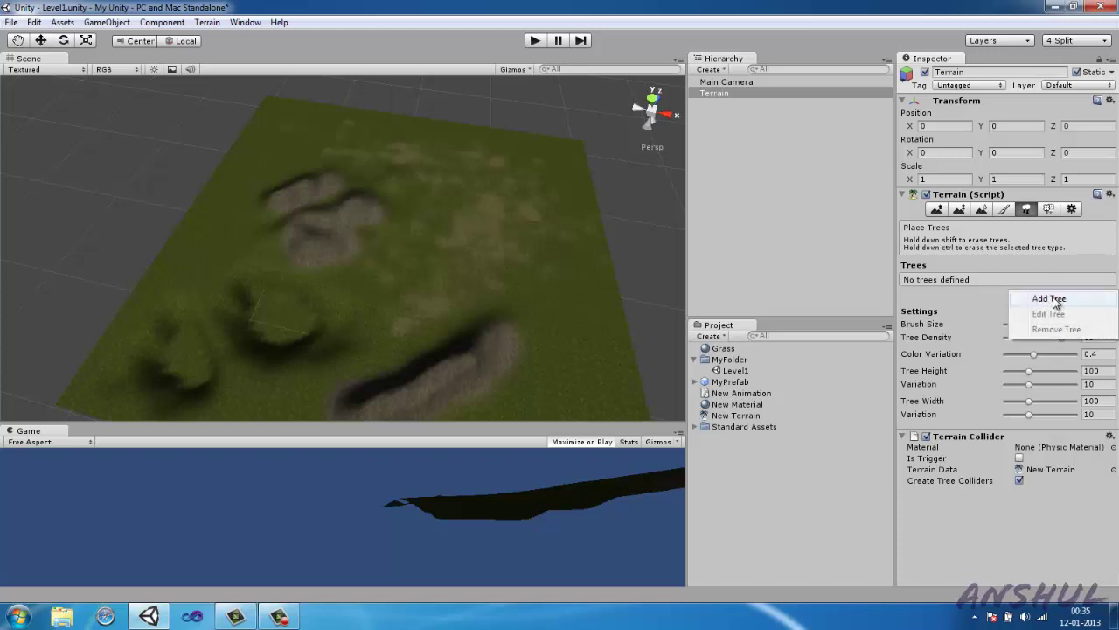
{"action": "left_click", "coordinate": [1053, 300]}
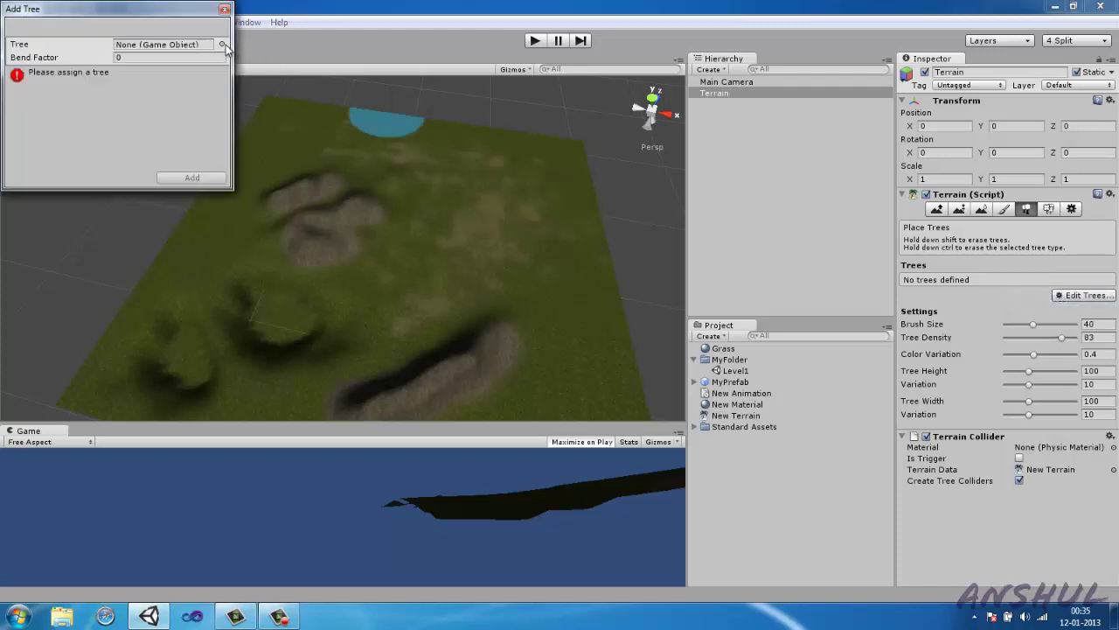
{"action": "left_click", "coordinate": [221, 44]}
{"action": "scroll", "coordinate": [180, 170], "scroll_direction": "down", "scroll_amount": 5}
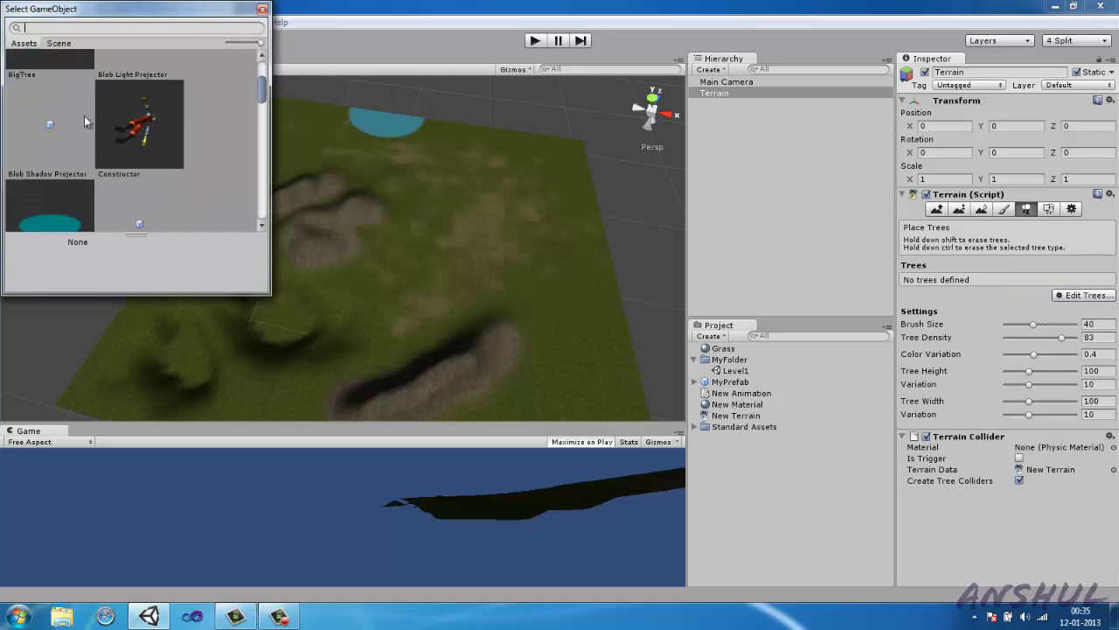
{"action": "scroll", "coordinate": [114, 135], "scroll_direction": "down", "scroll_amount": 5}
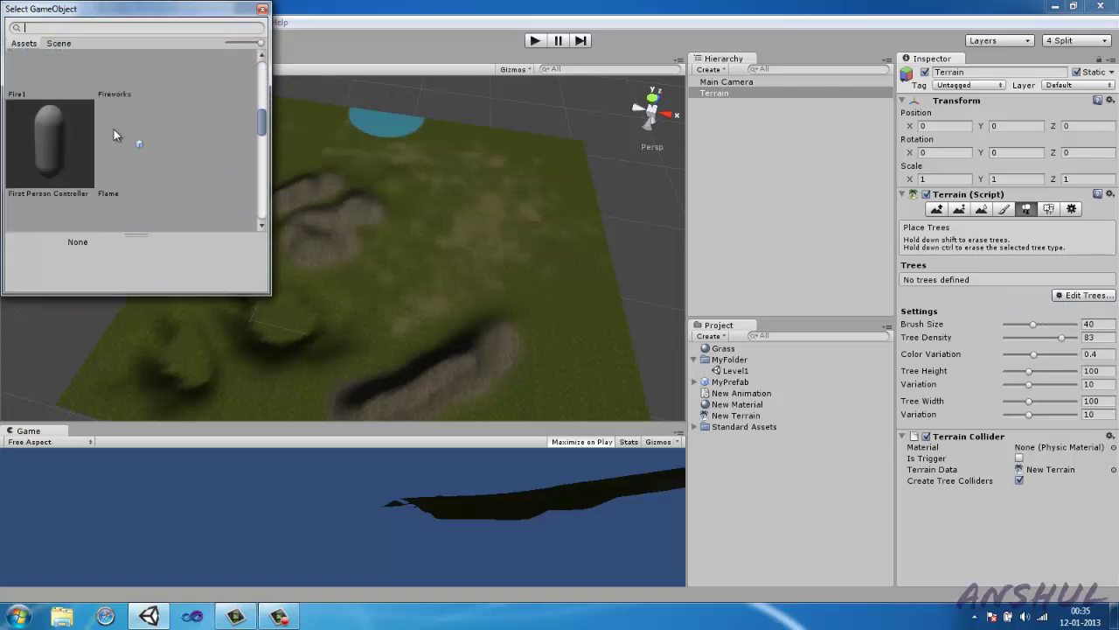
{"action": "double_click", "coordinate": [156, 108]}
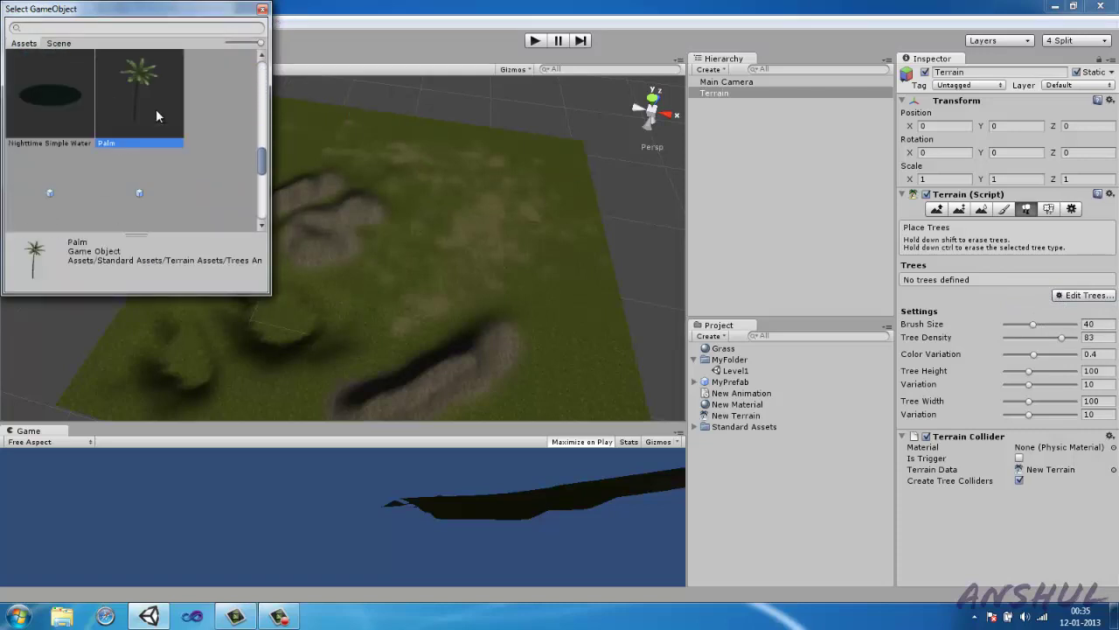
{"action": "left_click", "coordinate": [192, 178]}
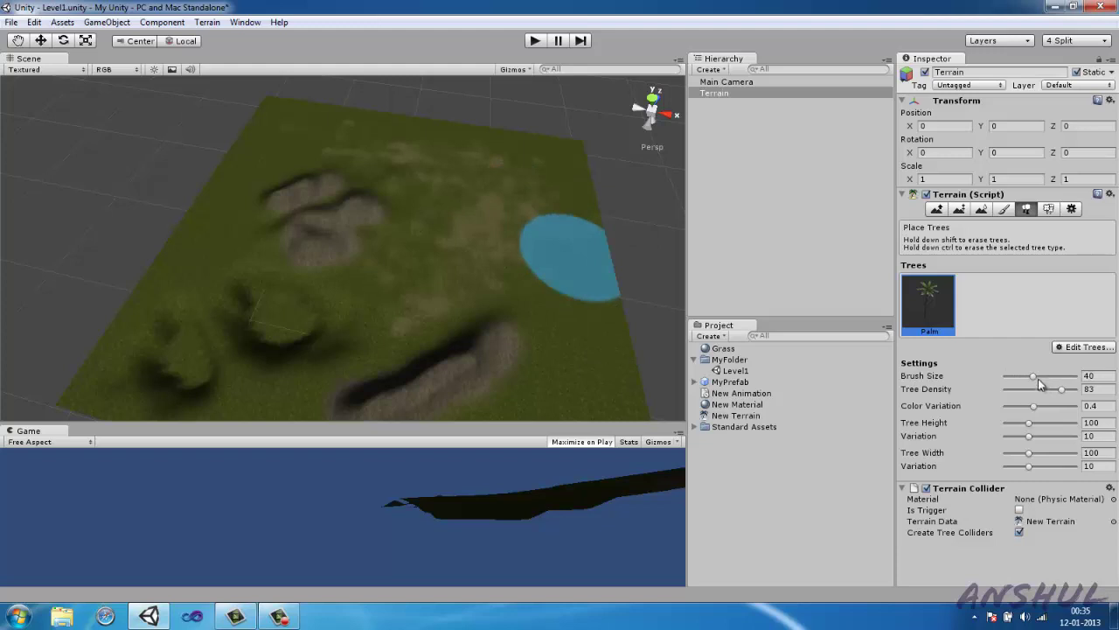
- Place two palm groves beside the hill cluster with brush size 19, giving the second a tree height of 200 and height variation of 30
{"action": "left_click_drag", "start_coordinate": [1032, 379], "coordinate": [1017, 379]}
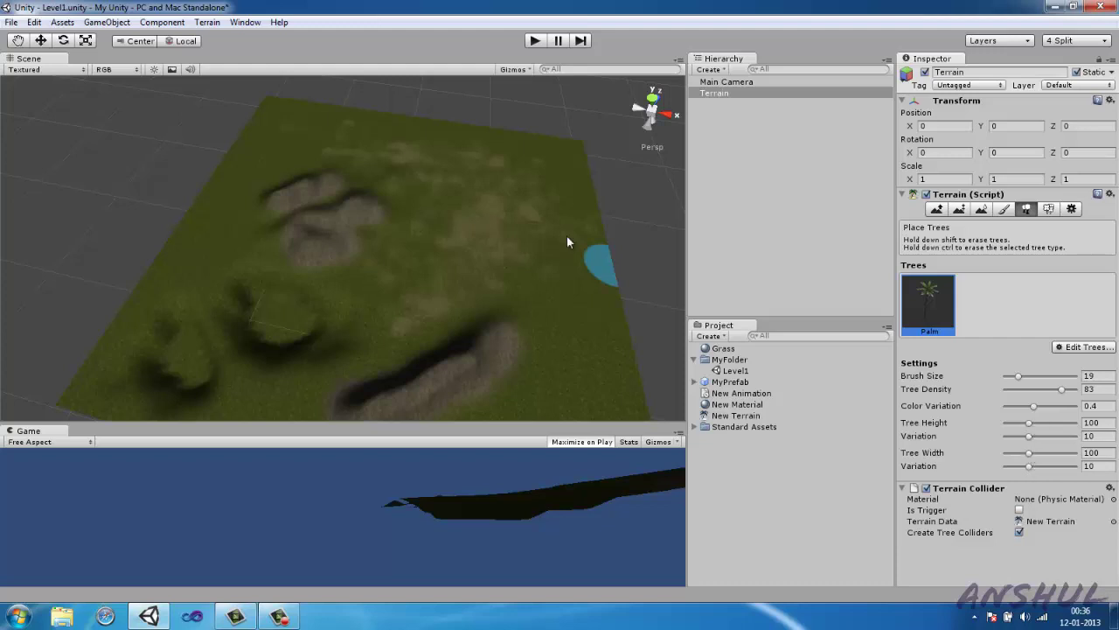
{"action": "left_click", "coordinate": [454, 184]}
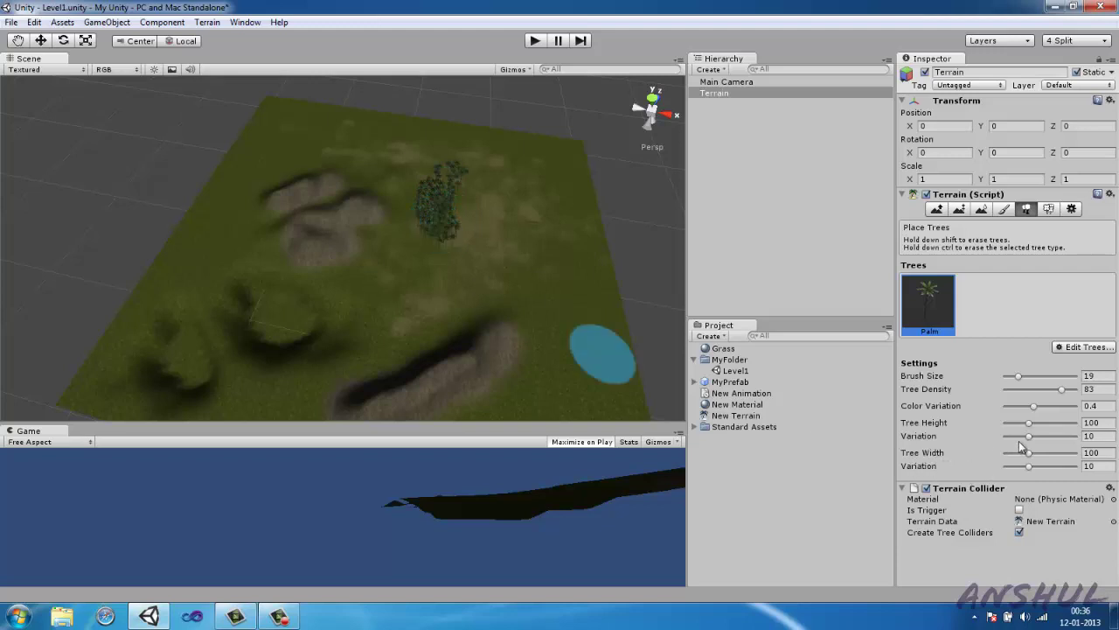
{"action": "mouse_move", "coordinate": [1030, 426]}
{"action": "left_mouse_down"}
{"action": "mouse_move", "coordinate": [1081, 424]}
{"action": "mouse_move", "coordinate": [1079, 436]}
{"action": "left_mouse_up"}
{"action": "left_click", "coordinate": [522, 199]}
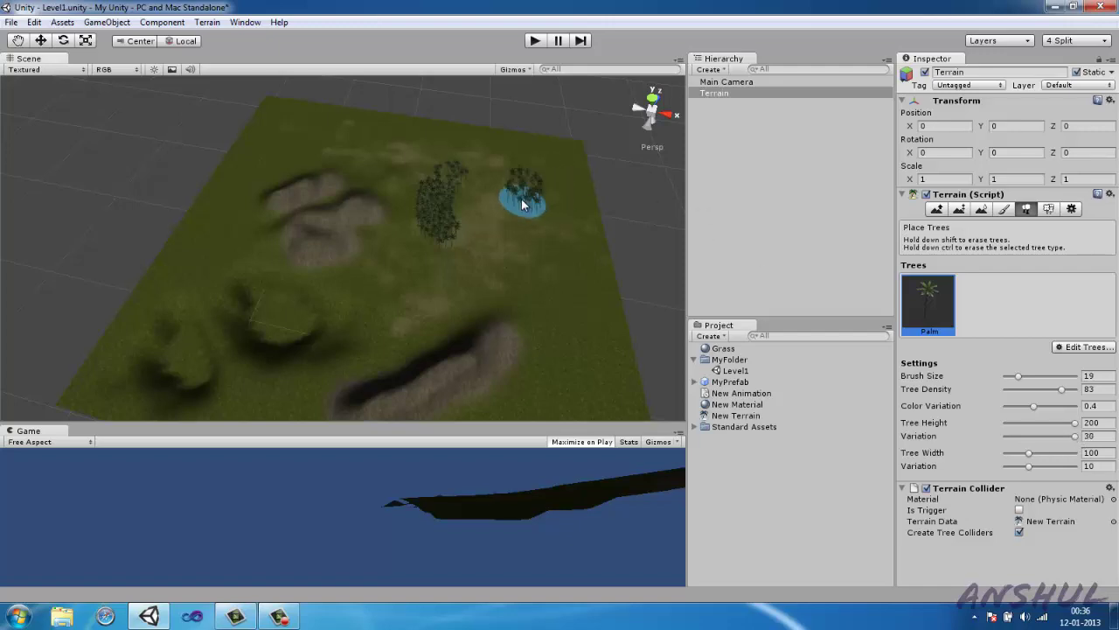
{"action": "scroll", "coordinate": [520, 269], "scroll_direction": "up", "scroll_amount": 6}
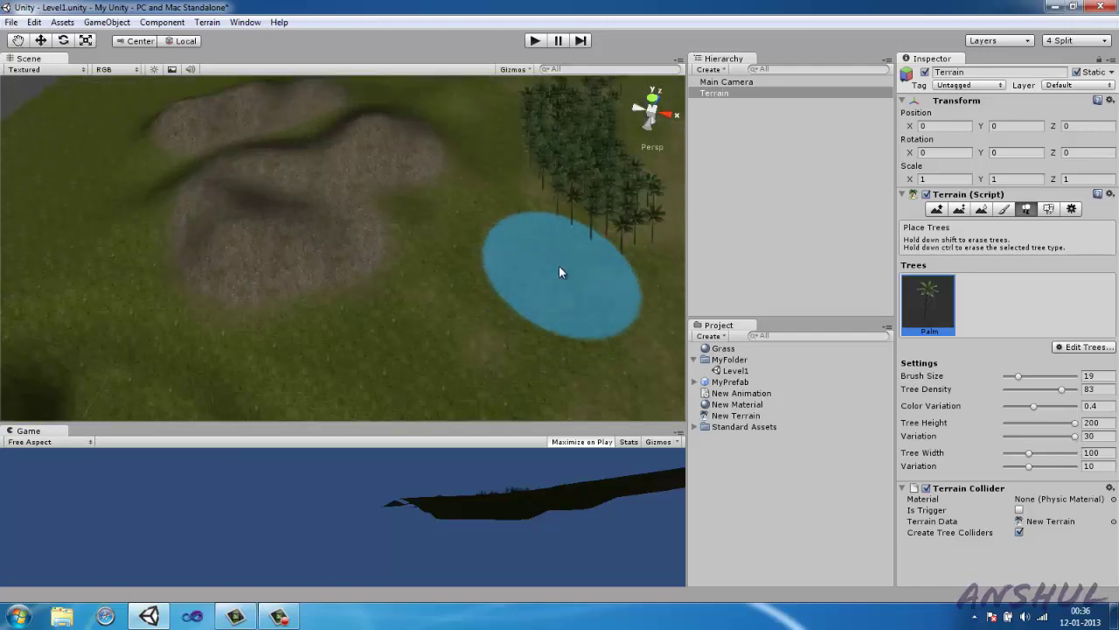
{"action": "right_click_drag", "start_coordinate": [608, 210], "coordinate": [856, 30]}
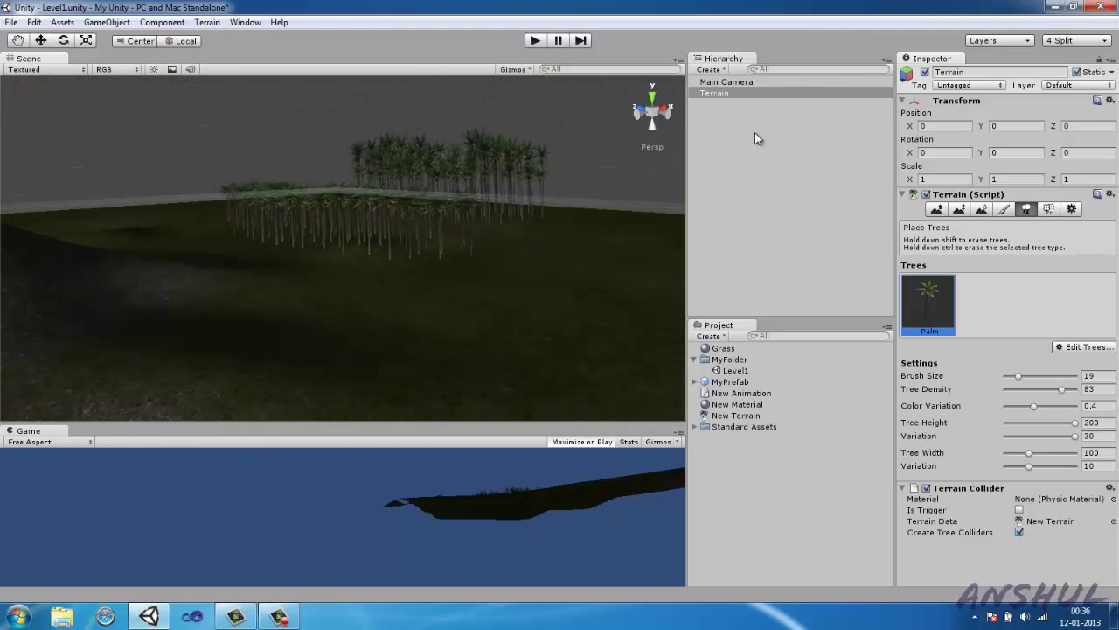
{"action": "scroll", "coordinate": [588, 178], "scroll_direction": "up", "scroll_amount": 5}
{"action": "right_click_drag", "start_coordinate": [586, 180], "coordinate": [440, 121]}
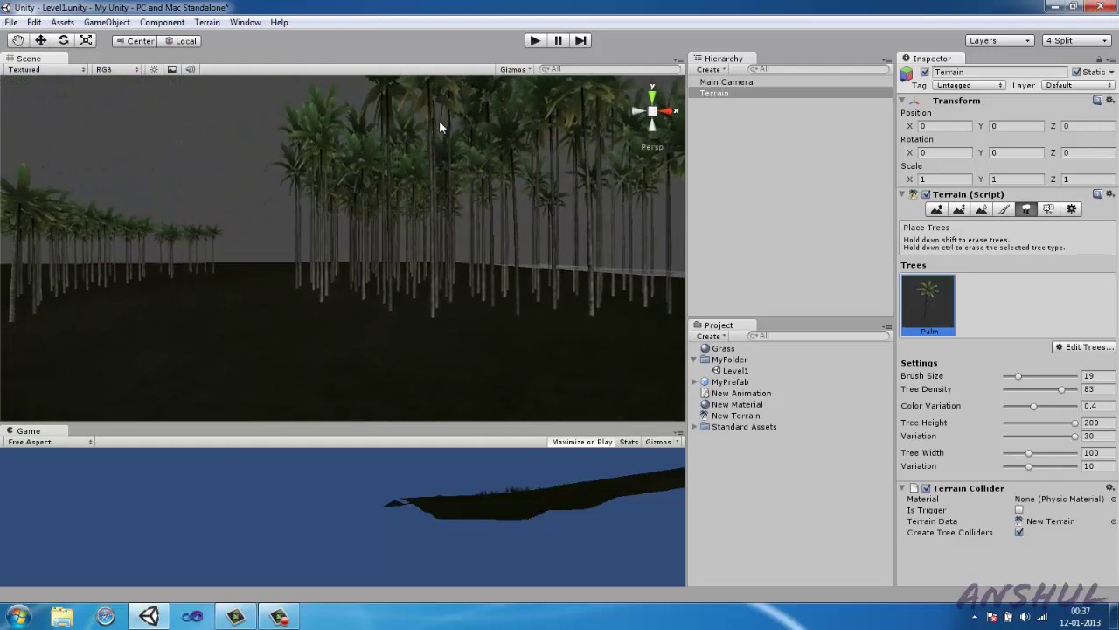
{"action": "right_click_drag", "start_coordinate": [408, 169], "coordinate": [455, 131]}
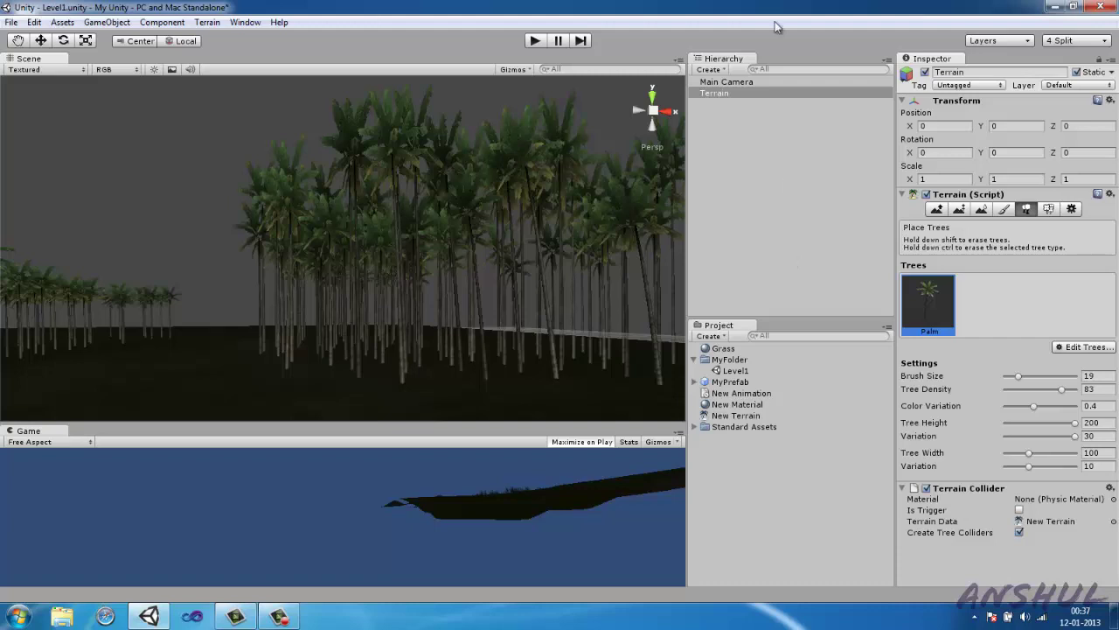
- Add Grass as a grass detail texture for the terrain, keeping the default width, height, noise spread and colors
{"action": "left_click", "coordinate": [1049, 209]}
{"action": "mouse_move", "coordinate": [409, 319]}
{"action": "right_mouse_down"}
{"action": "mouse_move", "coordinate": [64, 366]}
{"action": "mouse_move", "coordinate": [1056, 353]}
{"action": "mouse_move", "coordinate": [915, 385]}
{"action": "right_mouse_up"}
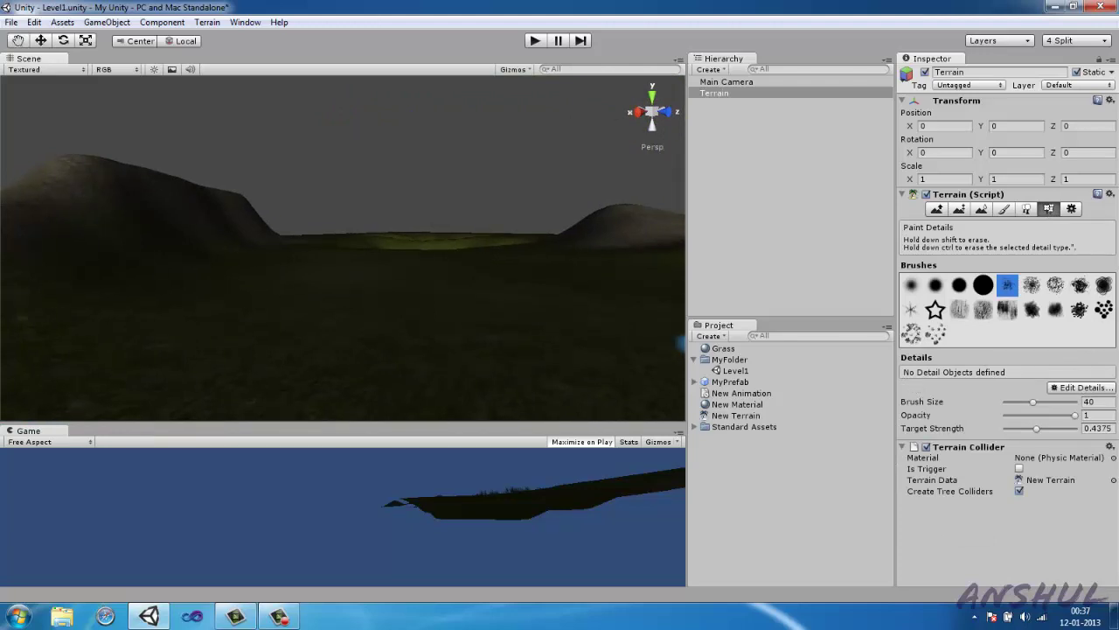
{"action": "left_click", "coordinate": [1102, 390]}
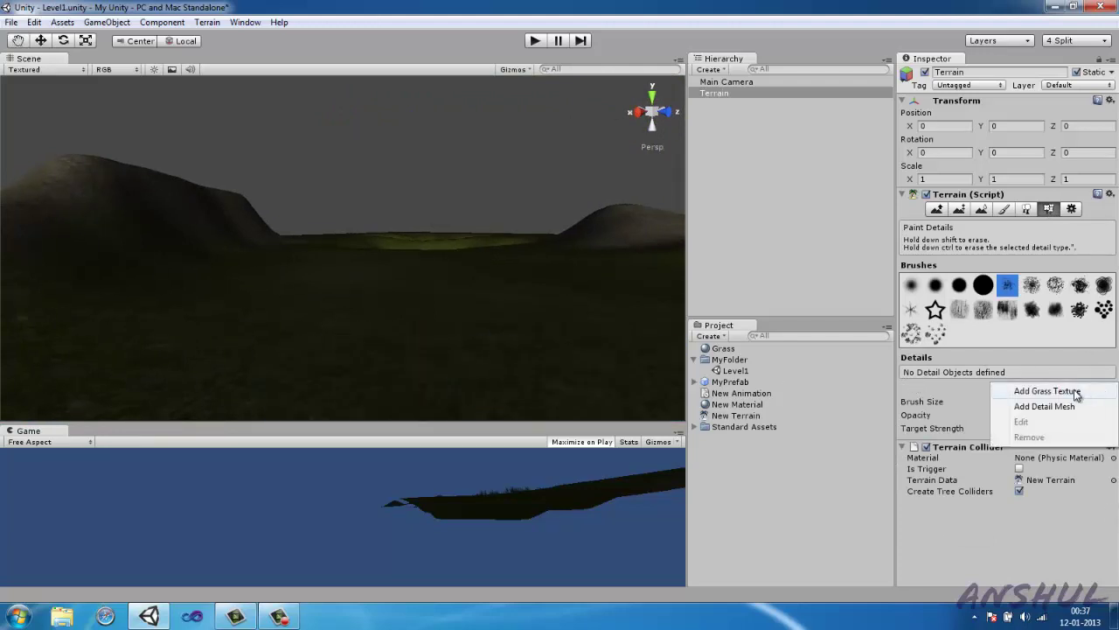
{"action": "left_click", "coordinate": [1080, 392]}
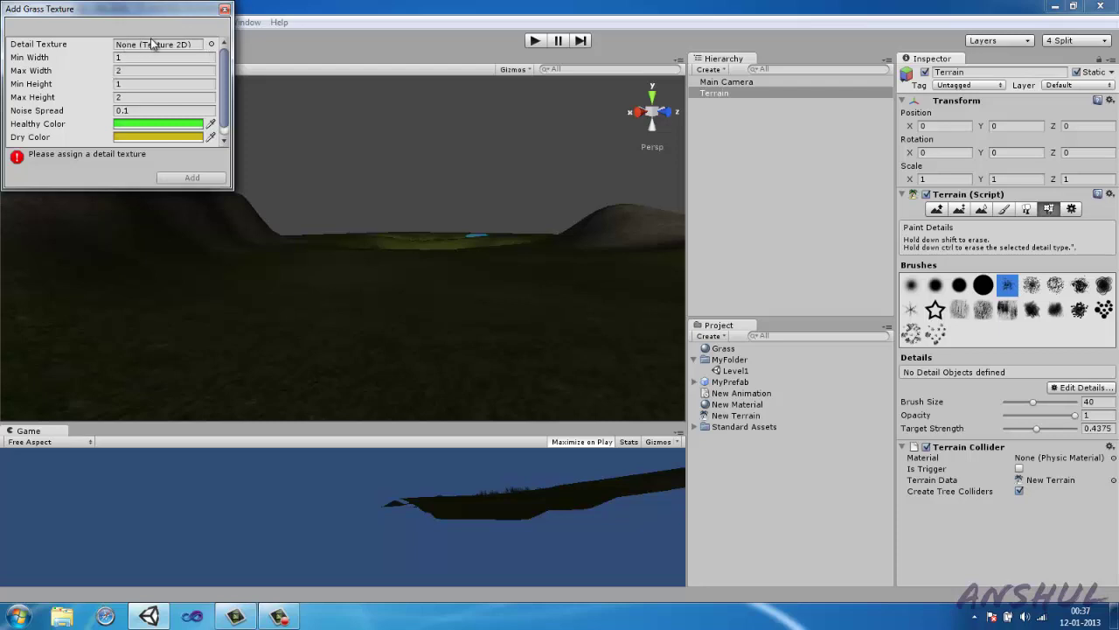
{"action": "left_click", "coordinate": [211, 44]}
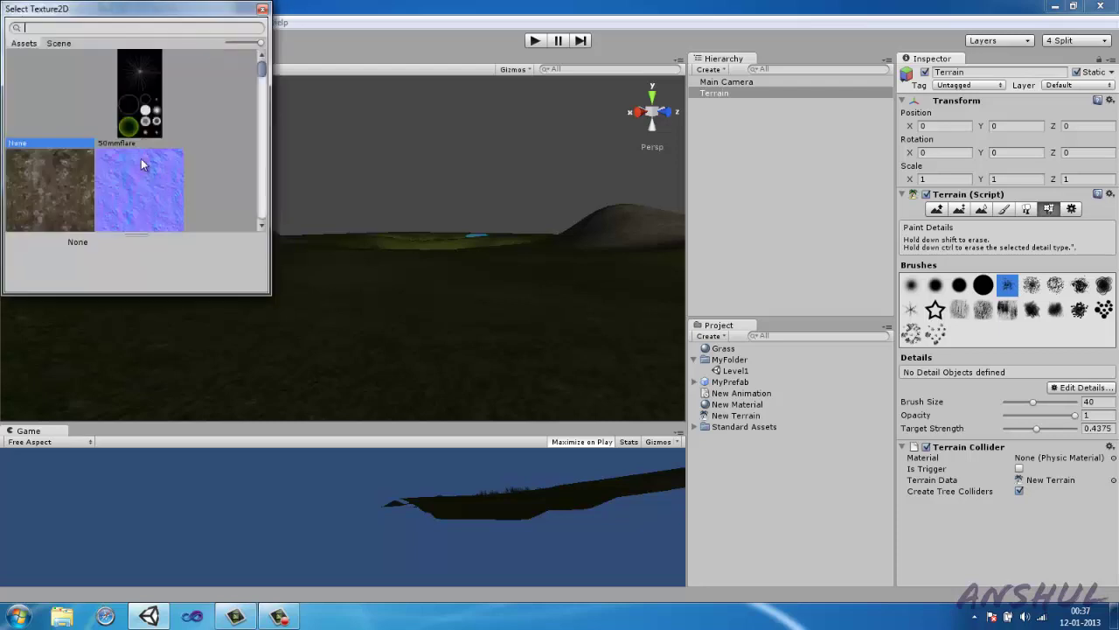
{"action": "left_click", "coordinate": [147, 199]}
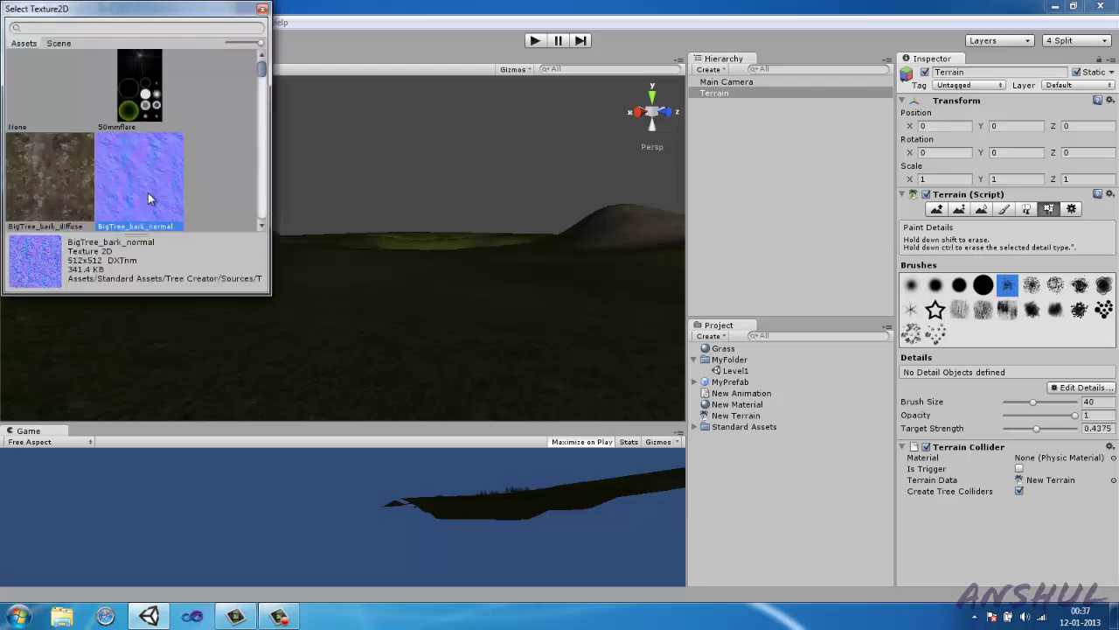
{"action": "type", "text": "gr"}
{"action": "double_click", "coordinate": [119, 95]}
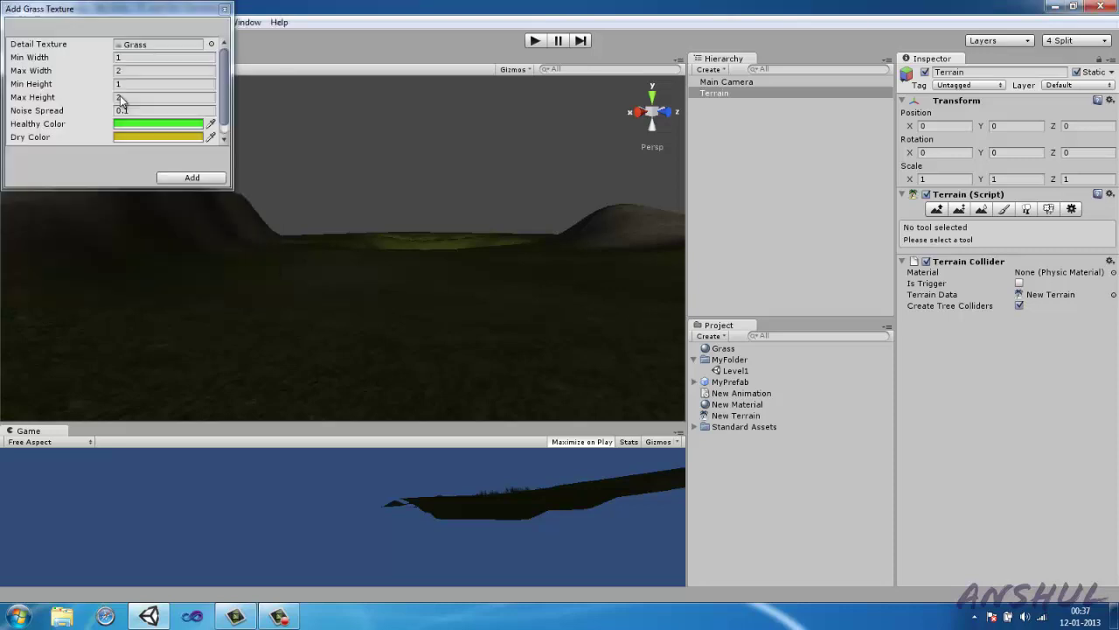
{"action": "left_click", "coordinate": [189, 177]}
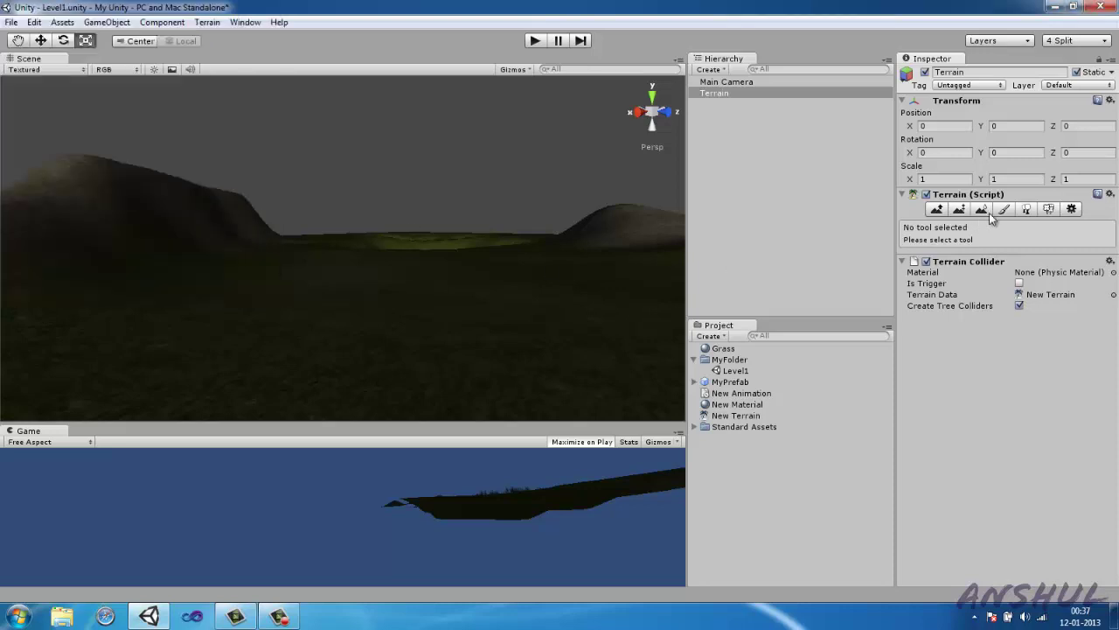
- Paint Grass details over the flat ground in front of the hills with the soft round brush, size 40, opacity 1, target strength 0.4375
{"action": "left_click", "coordinate": [1050, 209]}
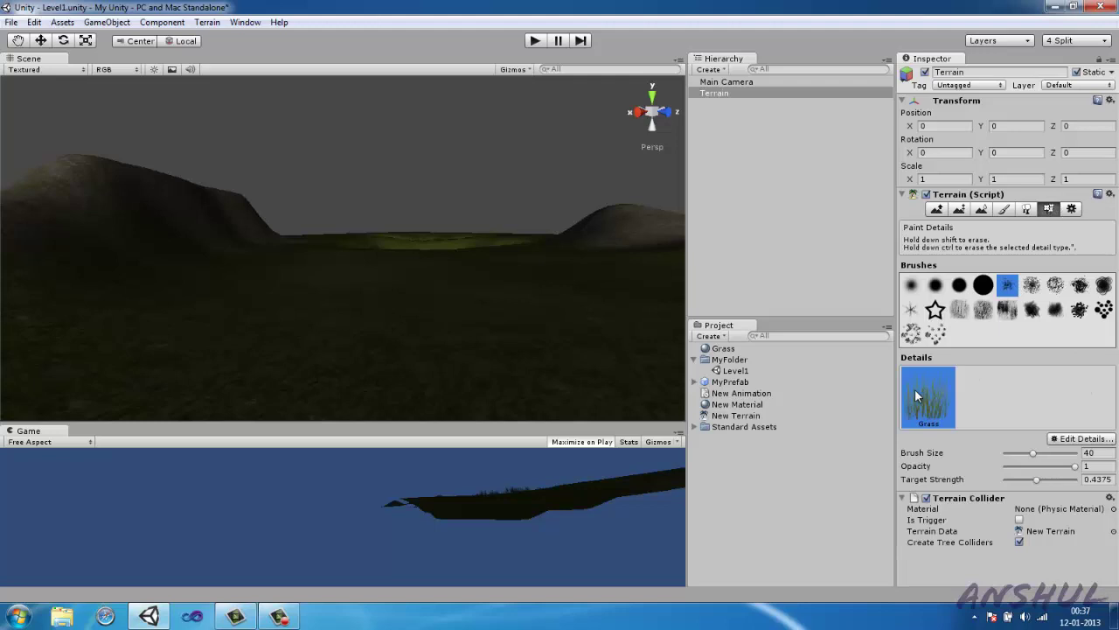
{"action": "left_click", "coordinate": [910, 286]}
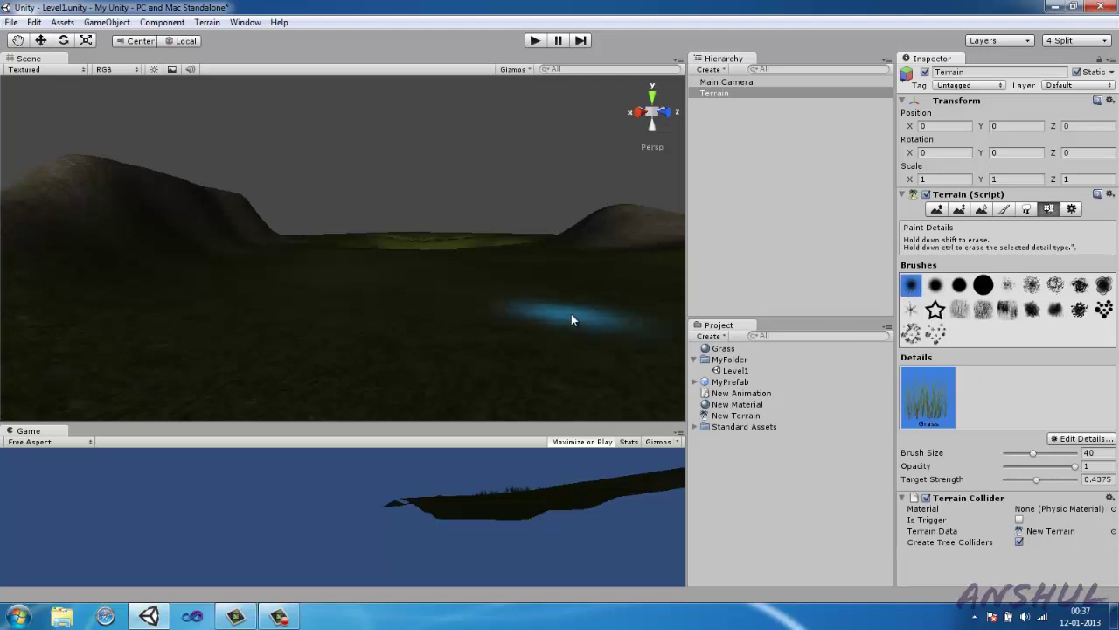
{"action": "left_click_drag", "start_coordinate": [571, 317], "coordinate": [502, 306]}
{"action": "mouse_move", "coordinate": [409, 326]}
{"action": "left_mouse_down"}
{"action": "mouse_move", "coordinate": [390, 376]}
{"action": "mouse_move", "coordinate": [495, 397]}
{"action": "left_mouse_up"}
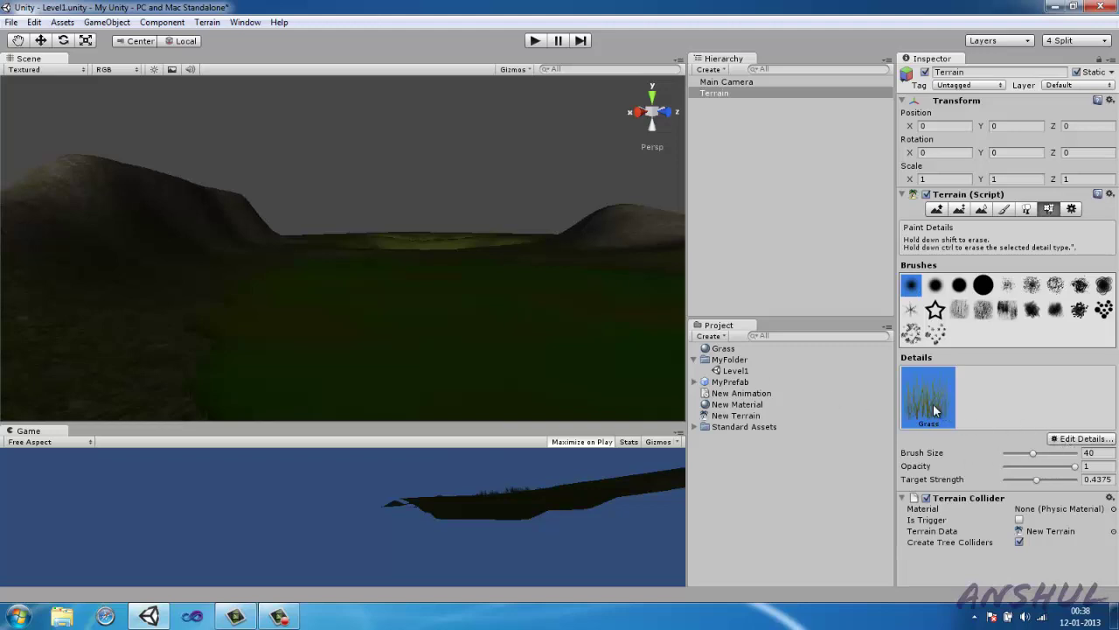
- Review the Grass detail's size, noise and color settings and examine the painted grass patch up close
{"action": "left_click", "coordinate": [1076, 439]}
{"action": "left_click", "coordinate": [1025, 472]}
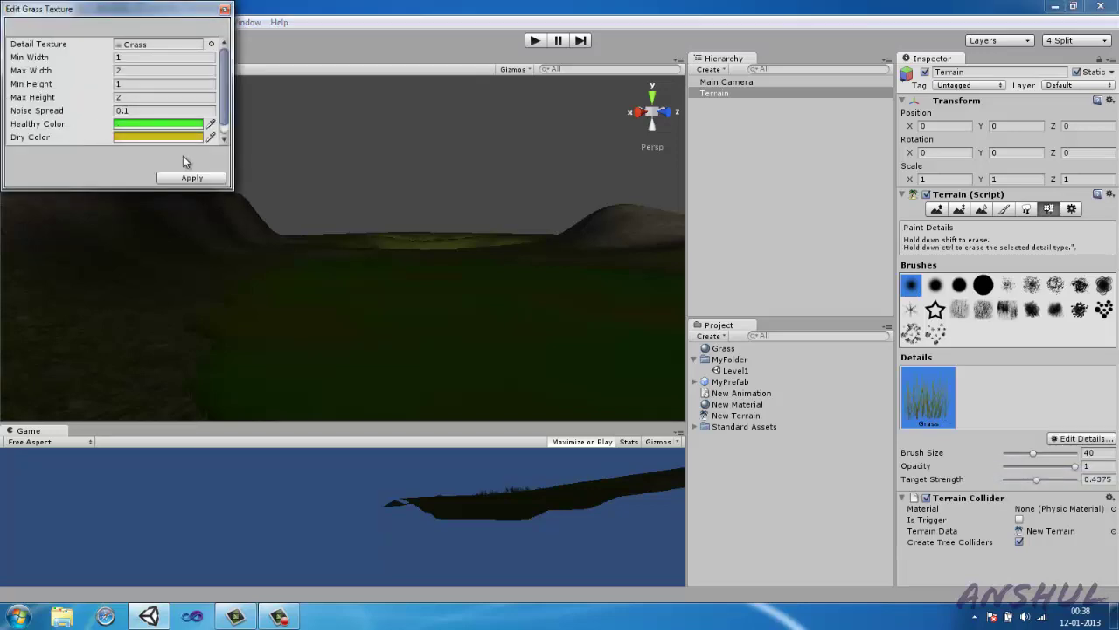
{"action": "right_click_drag", "start_coordinate": [402, 345], "coordinate": [537, 408]}
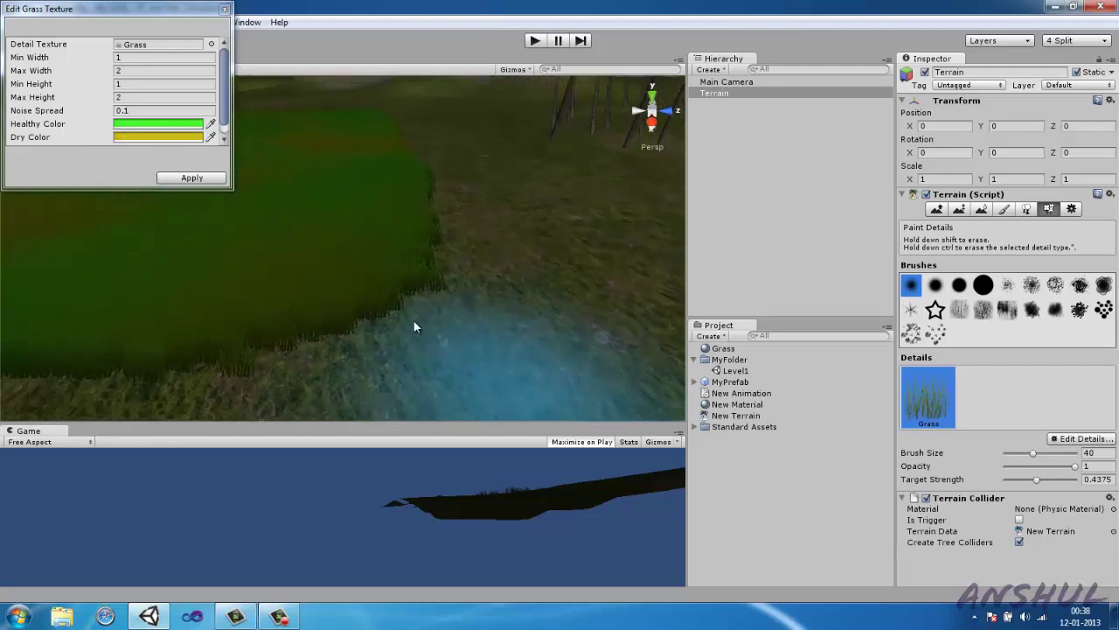
{"action": "right_click_drag", "start_coordinate": [414, 324], "coordinate": [435, 285]}
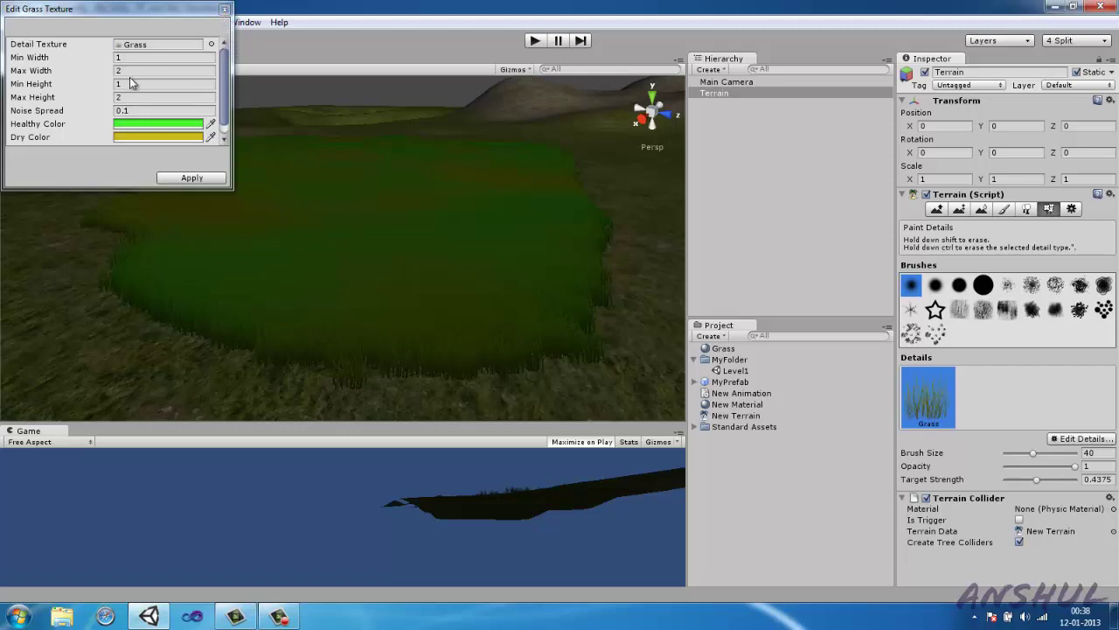
{"action": "left_click", "coordinate": [224, 10]}
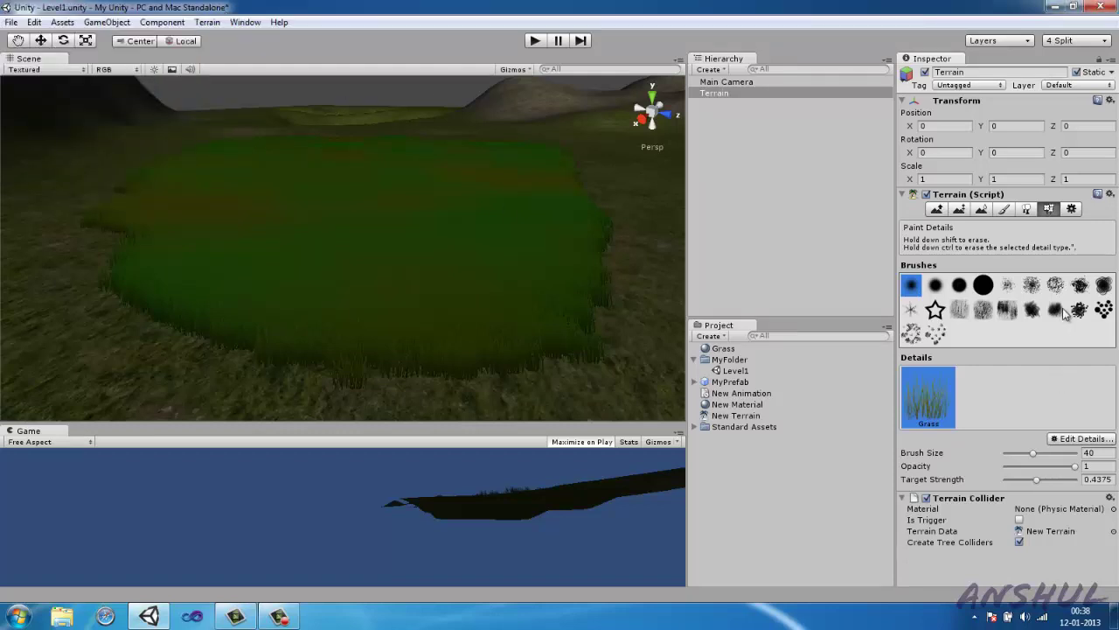
- Set the base terrain's Pixel Error to 200 in the terrain settings and check the terrain's shape
{"action": "left_click", "coordinate": [1071, 209]}
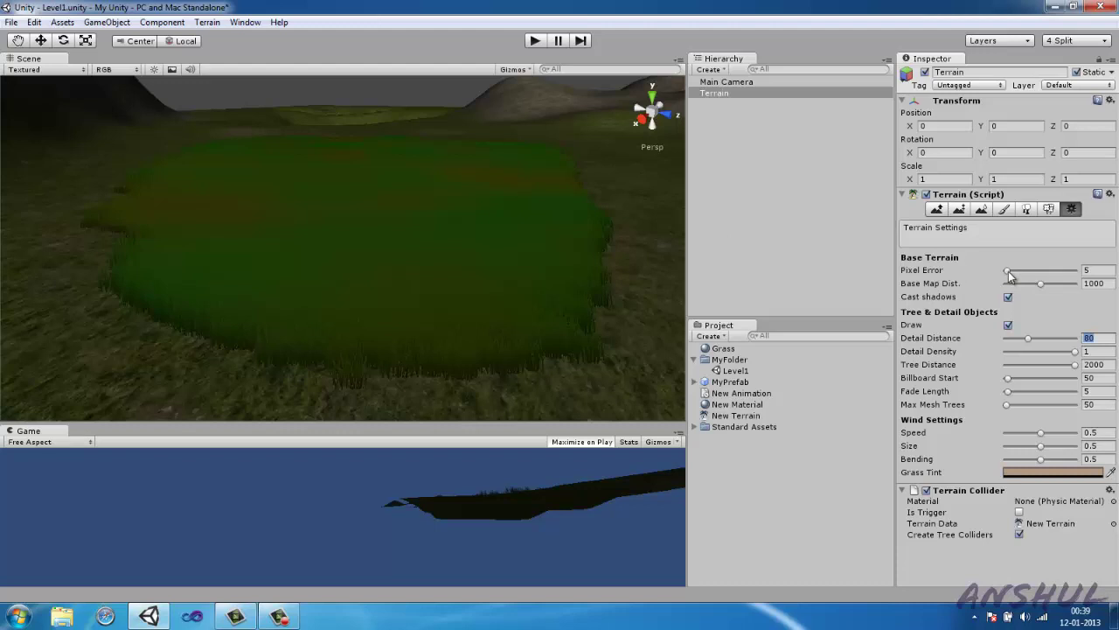
{"action": "left_click_drag", "start_coordinate": [1017, 277], "coordinate": [1094, 274]}
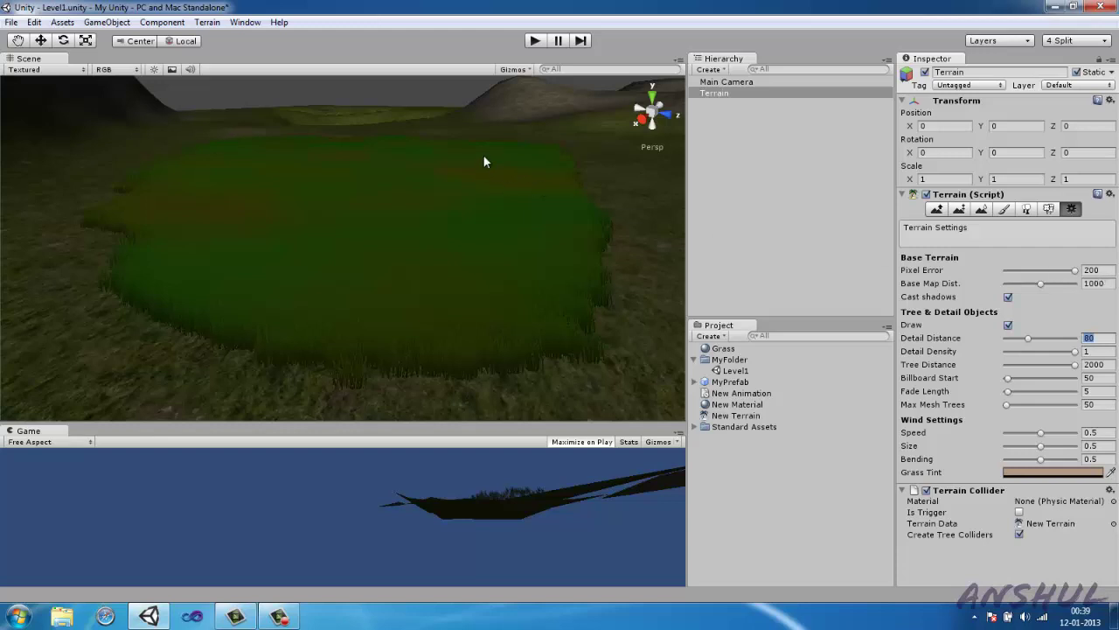
{"action": "right_click_drag", "start_coordinate": [557, 146], "coordinate": [702, 123]}
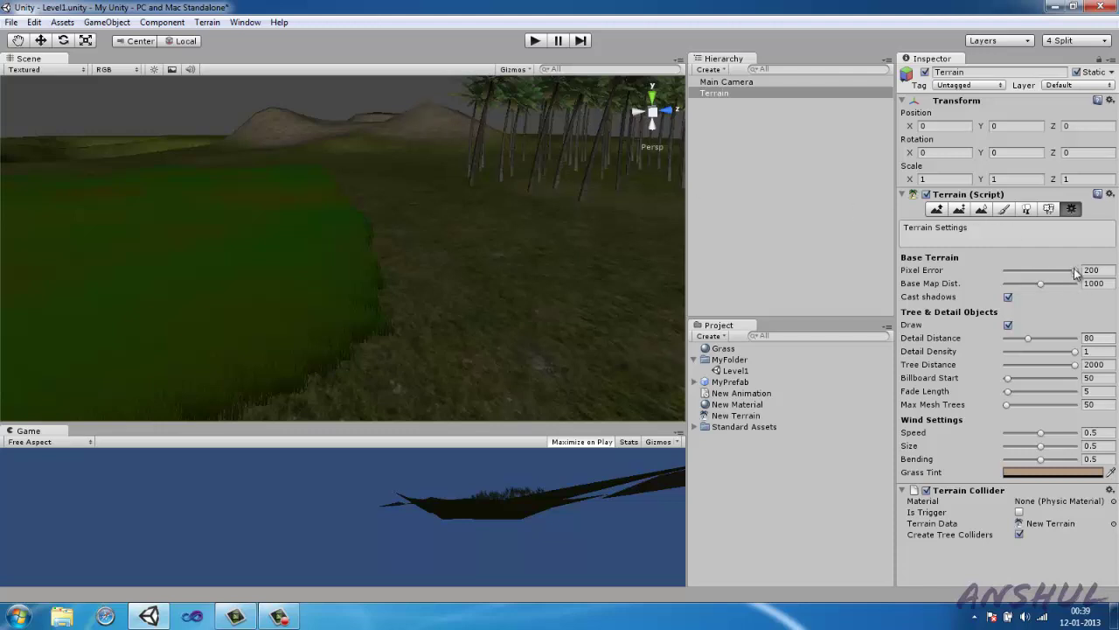
- Set the base terrain's Pixel Error to 10 and Base Map Distance to 852, trying map distances of 0 and 2000 on the way
{"action": "left_click_drag", "start_coordinate": [1075, 275], "coordinate": [1008, 280]}
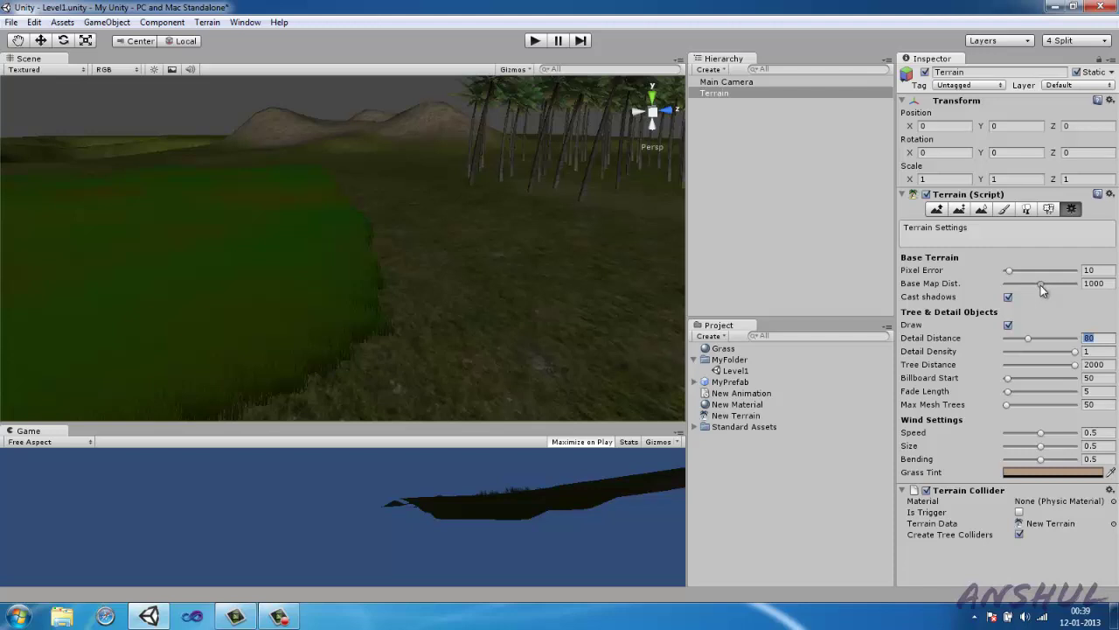
{"action": "left_click_drag", "start_coordinate": [1040, 285], "coordinate": [1004, 297]}
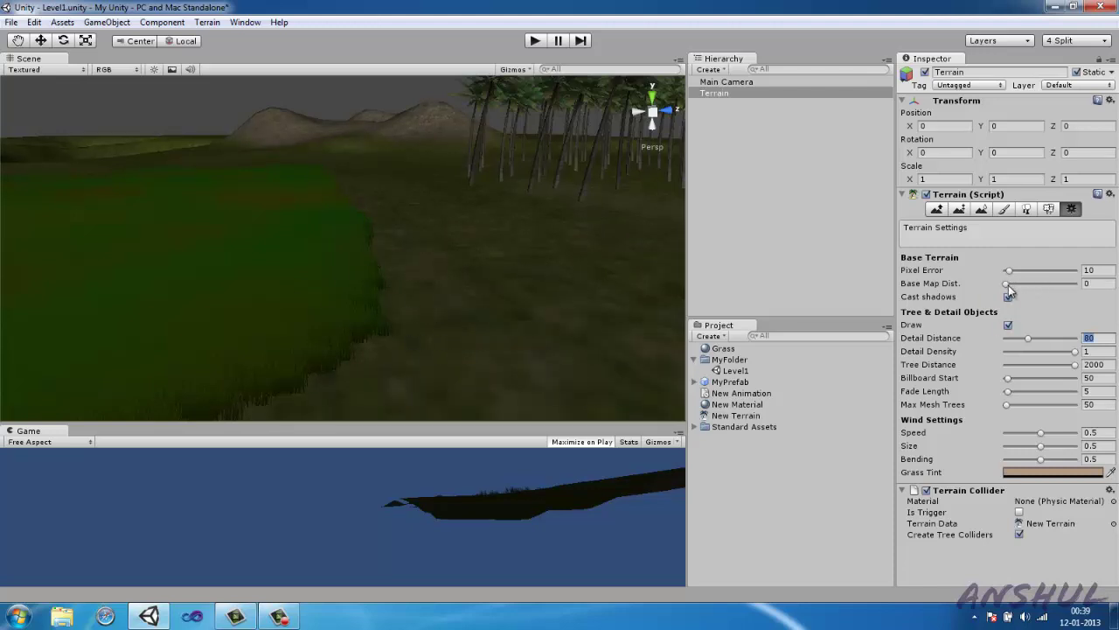
{"action": "left_click", "coordinate": [1077, 285]}
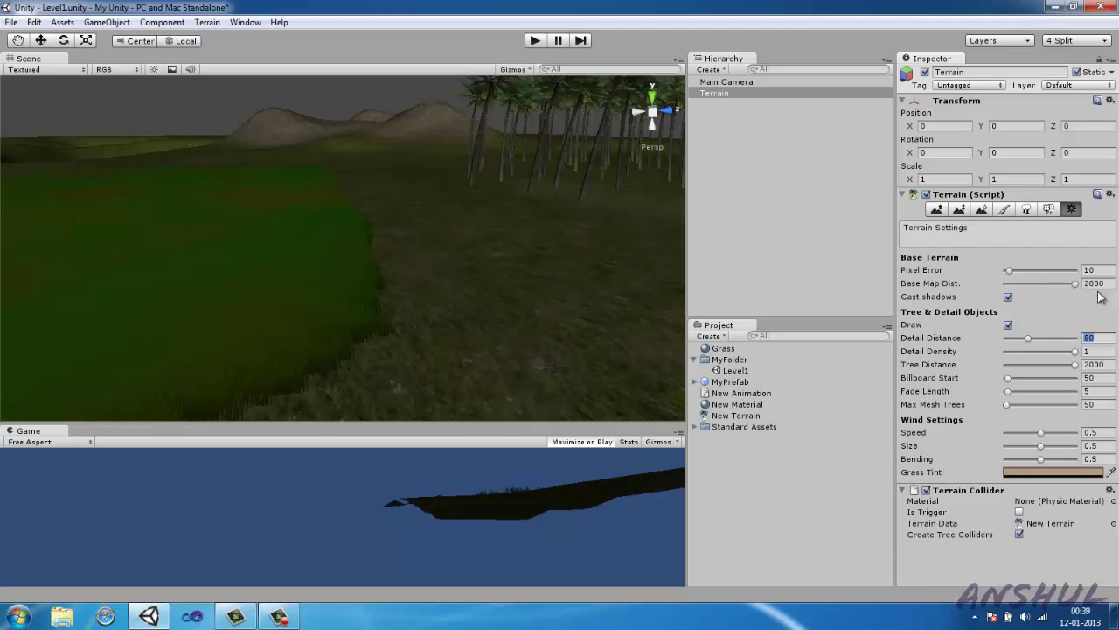
{"action": "left_click_drag", "start_coordinate": [1075, 285], "coordinate": [1047, 339]}
- Switch the drawing of trees and details off and on again, and set the Detail Distance to 65
{"action": "left_click", "coordinate": [1008, 325]}
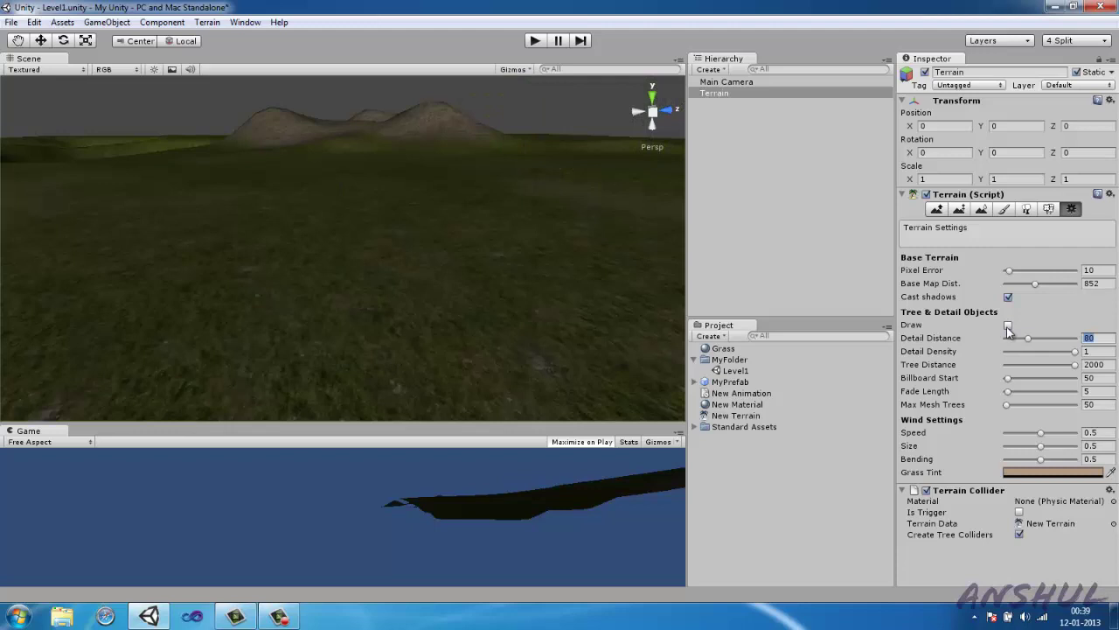
{"action": "left_click", "coordinate": [1008, 325]}
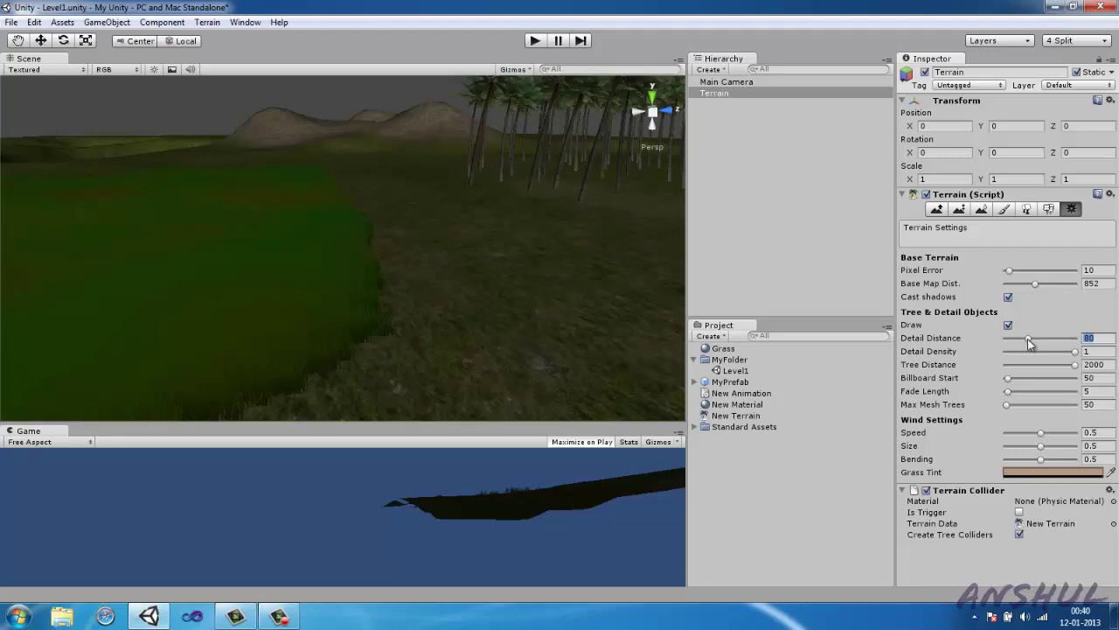
{"action": "left_click_drag", "start_coordinate": [1027, 339], "coordinate": [1064, 338]}
{"action": "right_click_drag", "start_coordinate": [490, 271], "coordinate": [490, 245]}
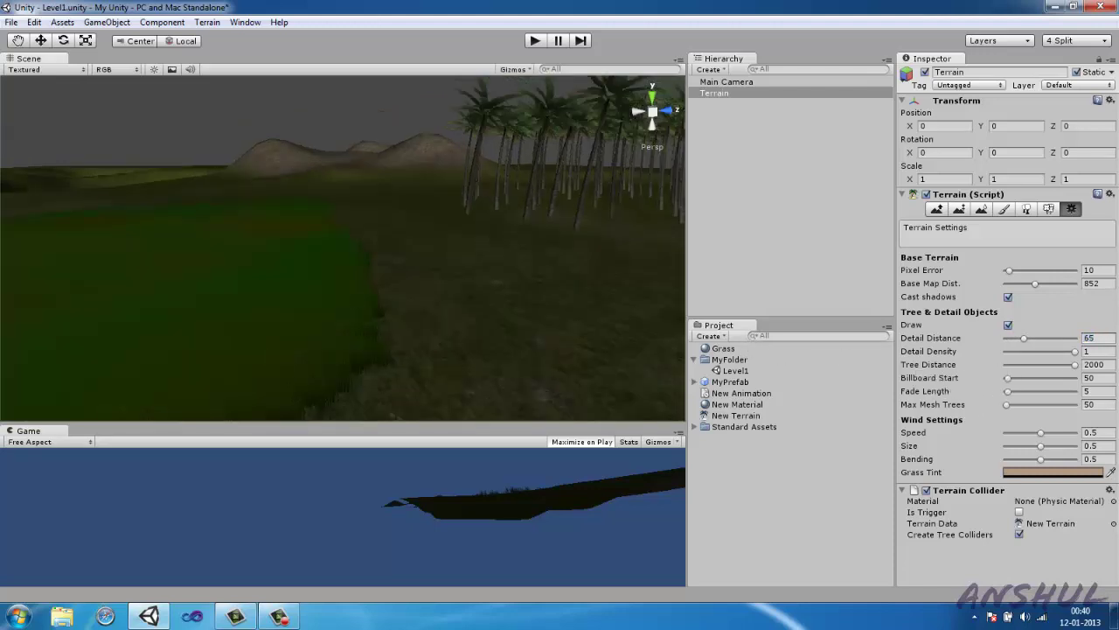
- Keep the Detail Density at 1, try a Tree Distance of 92 on the palm forest, and restore it to 2000
{"action": "left_click", "coordinate": [1076, 357]}
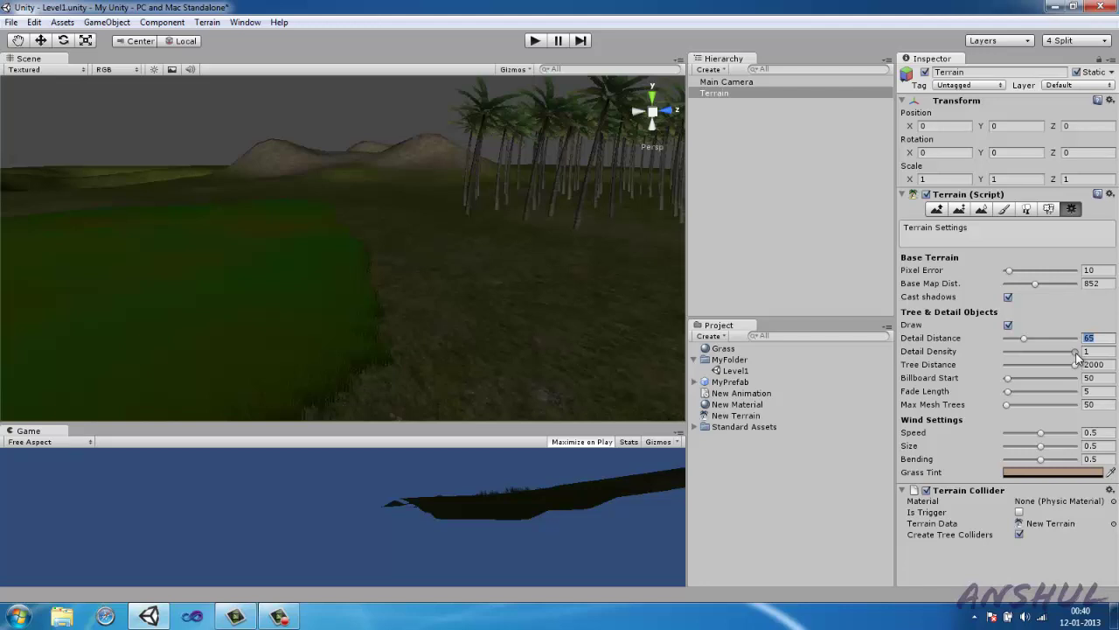
{"action": "mouse_move", "coordinate": [1077, 351]}
{"action": "left_mouse_down"}
{"action": "mouse_move", "coordinate": [1009, 365]}
{"action": "mouse_move", "coordinate": [1039, 351]}
{"action": "mouse_move", "coordinate": [1082, 358]}
{"action": "left_mouse_up"}
{"action": "right_click_drag", "start_coordinate": [539, 148], "coordinate": [680, 129]}
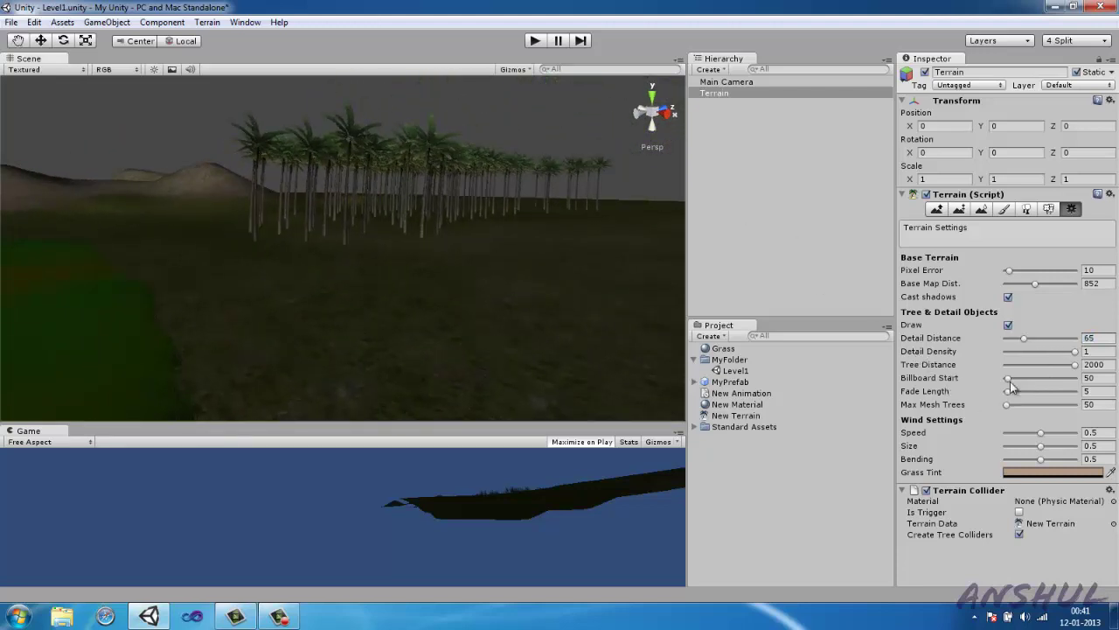
{"action": "left_click", "coordinate": [1075, 367]}
{"action": "left_click_drag", "start_coordinate": [1076, 367], "coordinate": [1011, 367]}
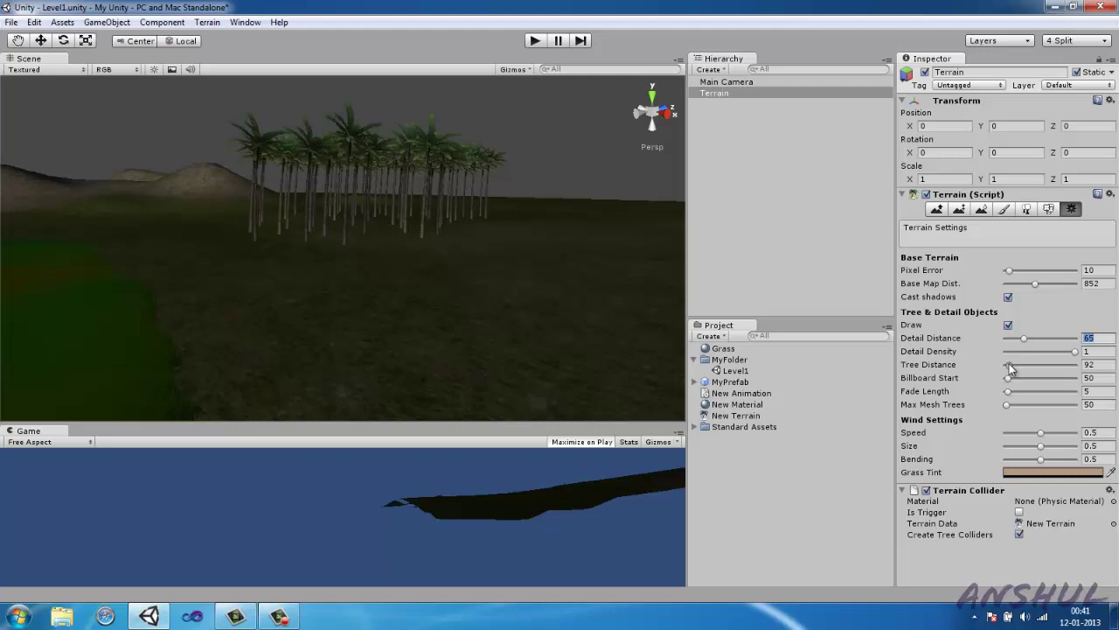
{"action": "left_click_drag", "start_coordinate": [1009, 367], "coordinate": [1090, 376]}
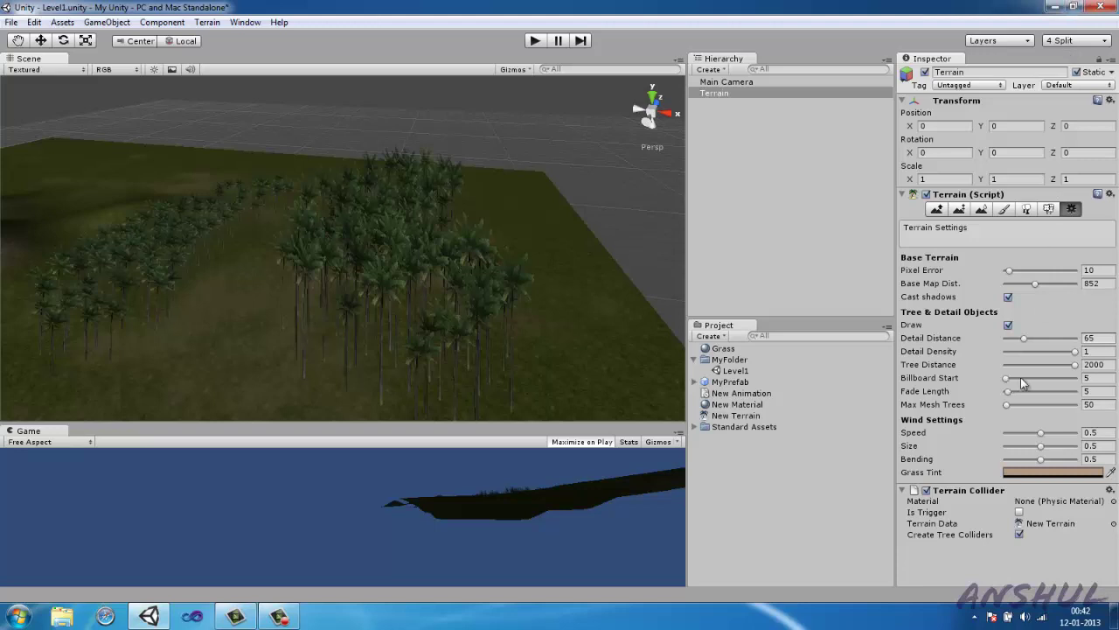
- Try Billboard Start values of 126 and 5 and compare the palm trees up close
{"action": "left_click", "coordinate": [1009, 378]}
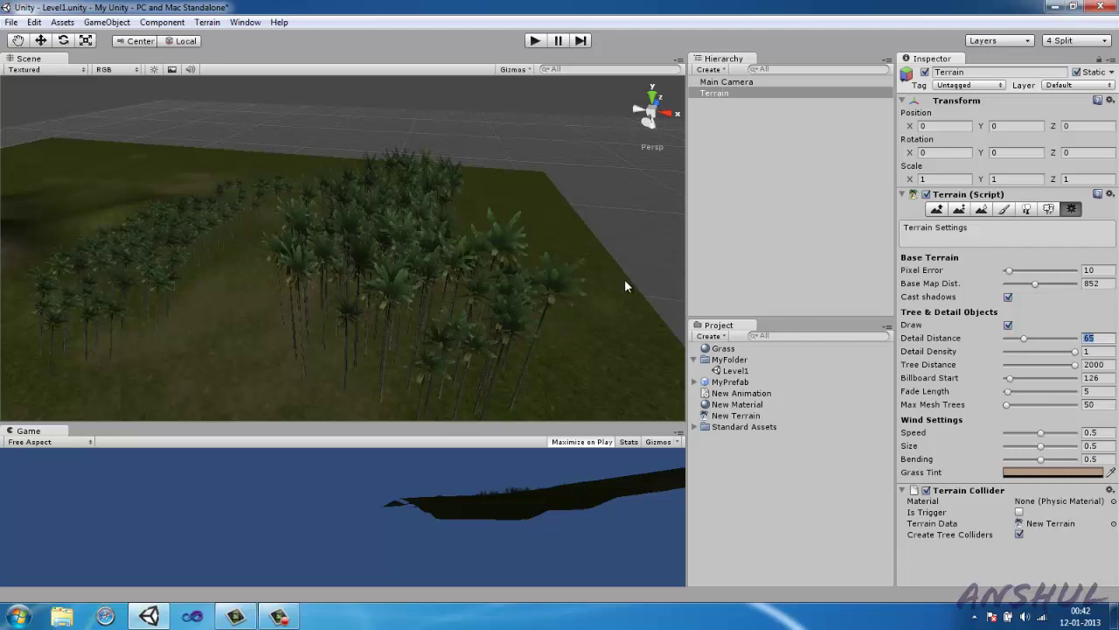
{"action": "mouse_move", "coordinate": [624, 279]}
{"action": "left_mouse_down", "text": "alt"}
{"action": "mouse_move", "coordinate": [610, 264]}
{"action": "mouse_move", "coordinate": [520, 241]}
{"action": "mouse_move", "coordinate": [573, 263]}
{"action": "mouse_move", "coordinate": [601, 340]}
{"action": "mouse_move", "coordinate": [640, 307]}
{"action": "mouse_move", "coordinate": [646, 255]}
{"action": "mouse_move", "coordinate": [608, 266]}
{"action": "left_mouse_up", "text": "alt"}
{"action": "key", "text": "w"}
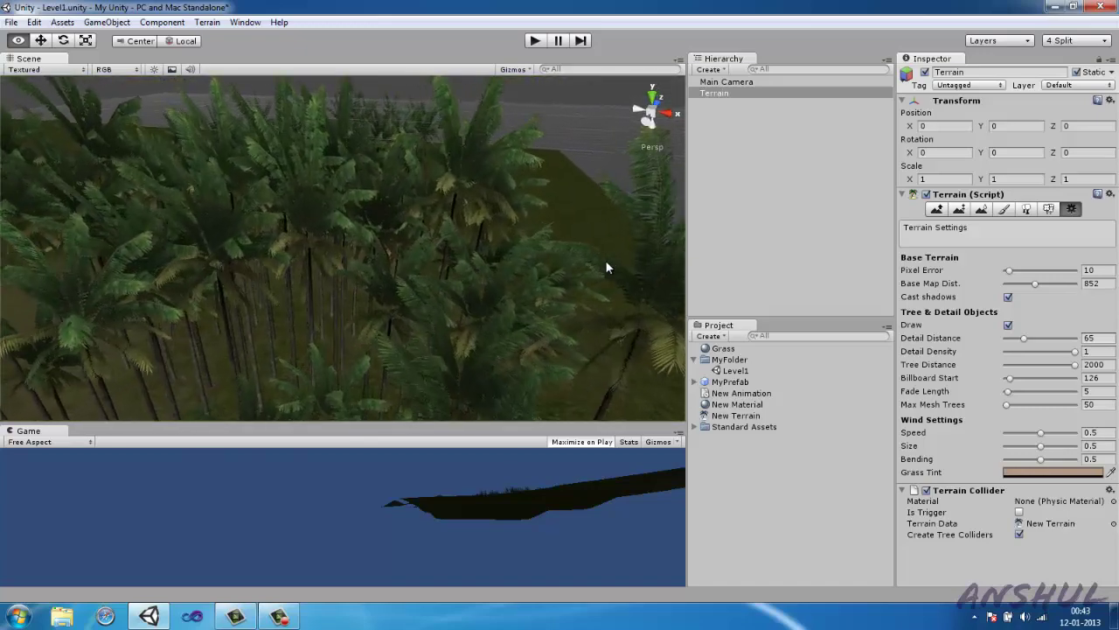
{"action": "right_click_drag", "start_coordinate": [606, 261], "coordinate": [533, 227]}
{"action": "left_click_drag", "start_coordinate": [961, 375], "coordinate": [936, 385]}
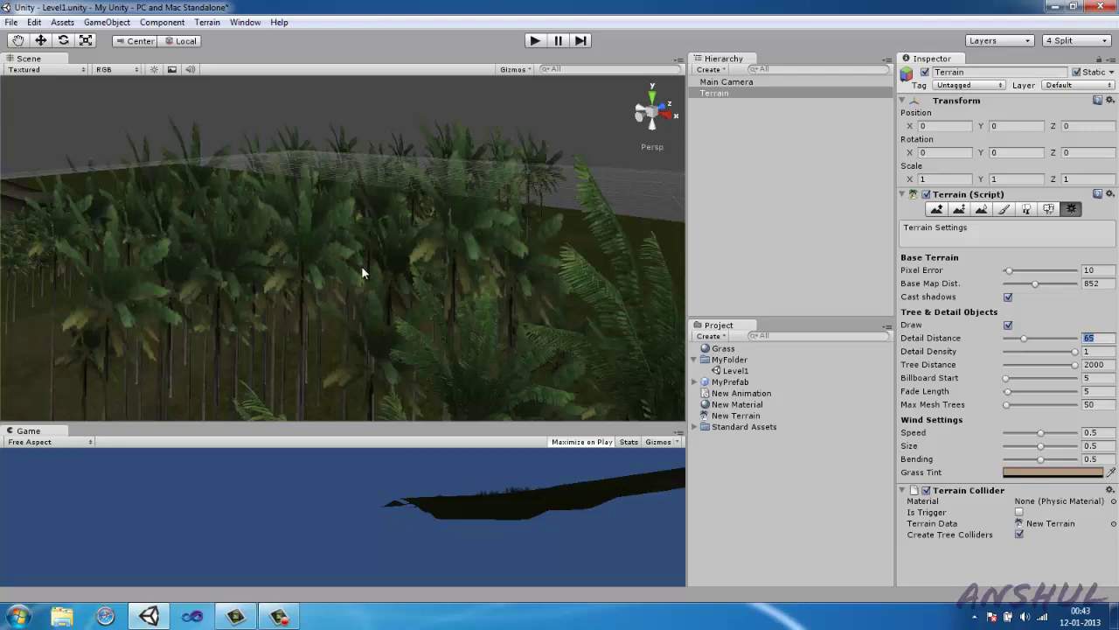
{"action": "right_click_drag", "start_coordinate": [355, 269], "coordinate": [311, 273]}
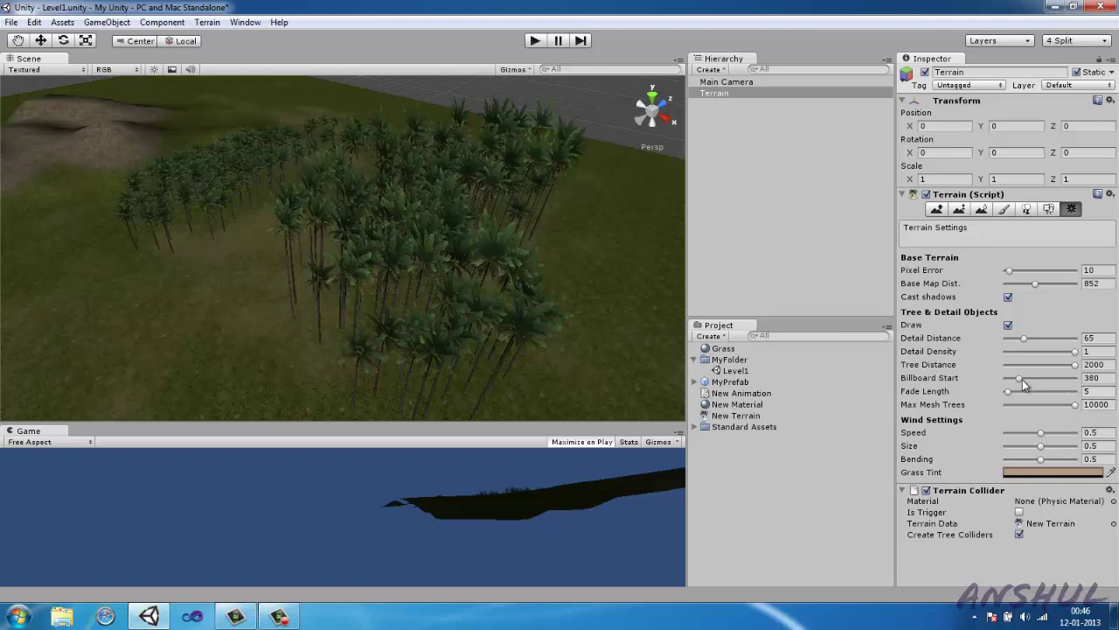
- Set Billboard Start to 2000 and Max Mesh Trees to 0, and check the palm trees across the terrain
{"action": "left_click_drag", "start_coordinate": [1020, 379], "coordinate": [1005, 406]}
{"action": "left_click_drag", "start_coordinate": [584, 326], "coordinate": [557, 338], "text": "alt"}
{"action": "key", "text": "w"}
{"action": "right_click_drag", "start_coordinate": [556, 334], "coordinate": [373, 267]}
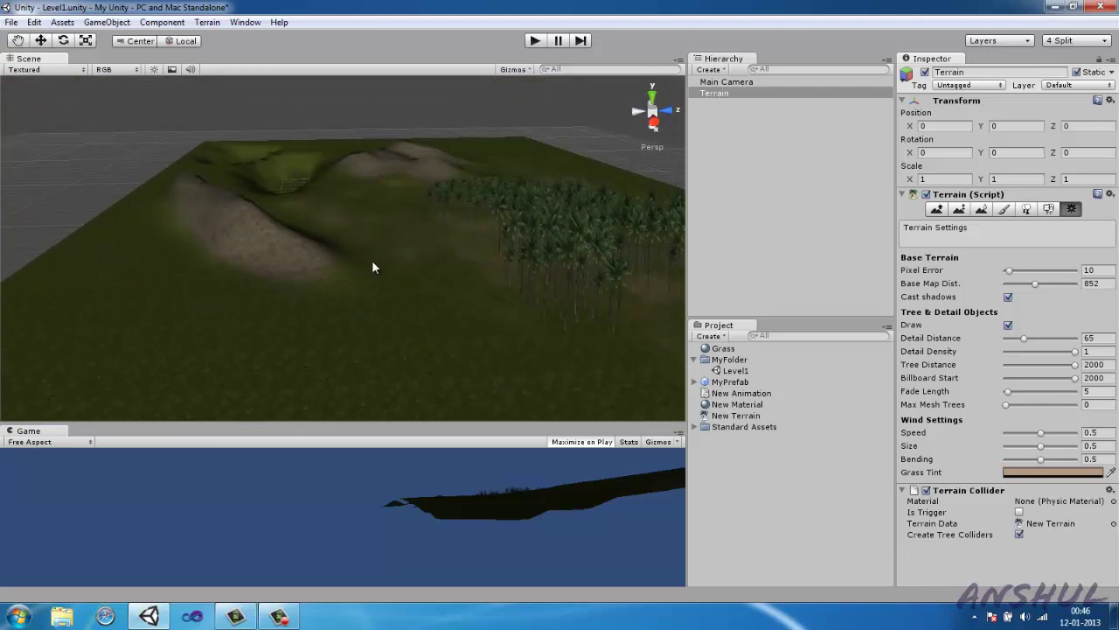
- Add a directional light to the scene and move it above the terrain to about X 228, Y 72, Z 151
{"action": "left_click", "coordinate": [106, 22]}
{"action": "left_click", "coordinate": [120, 26]}
{"action": "left_click", "coordinate": [119, 26]}
{"action": "mouse_move", "coordinate": [137, 55]}
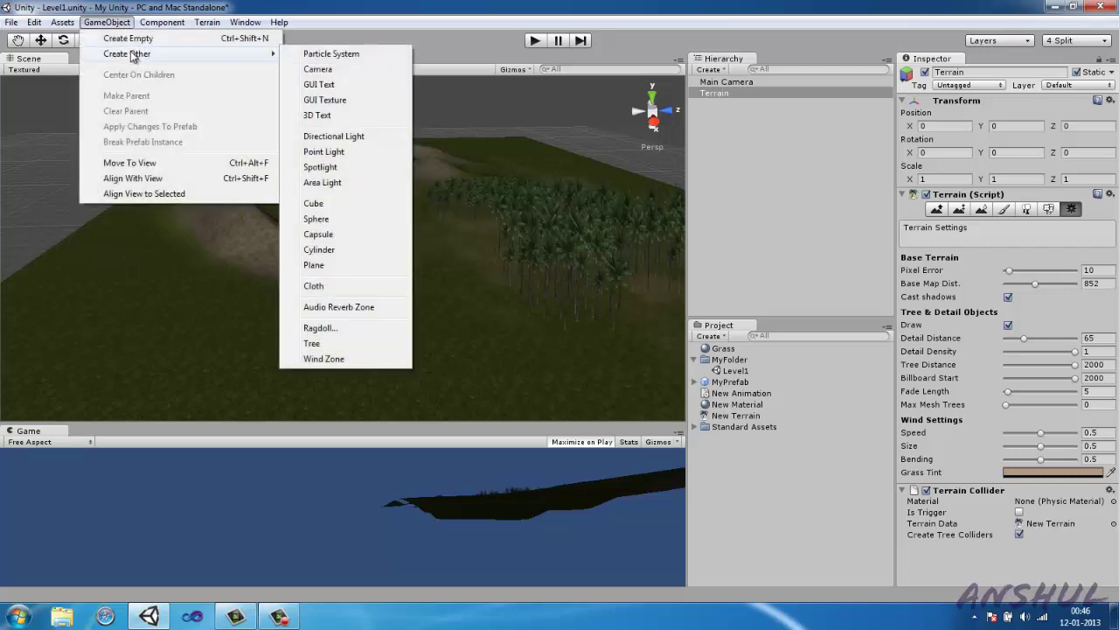
{"action": "left_click", "coordinate": [339, 136]}
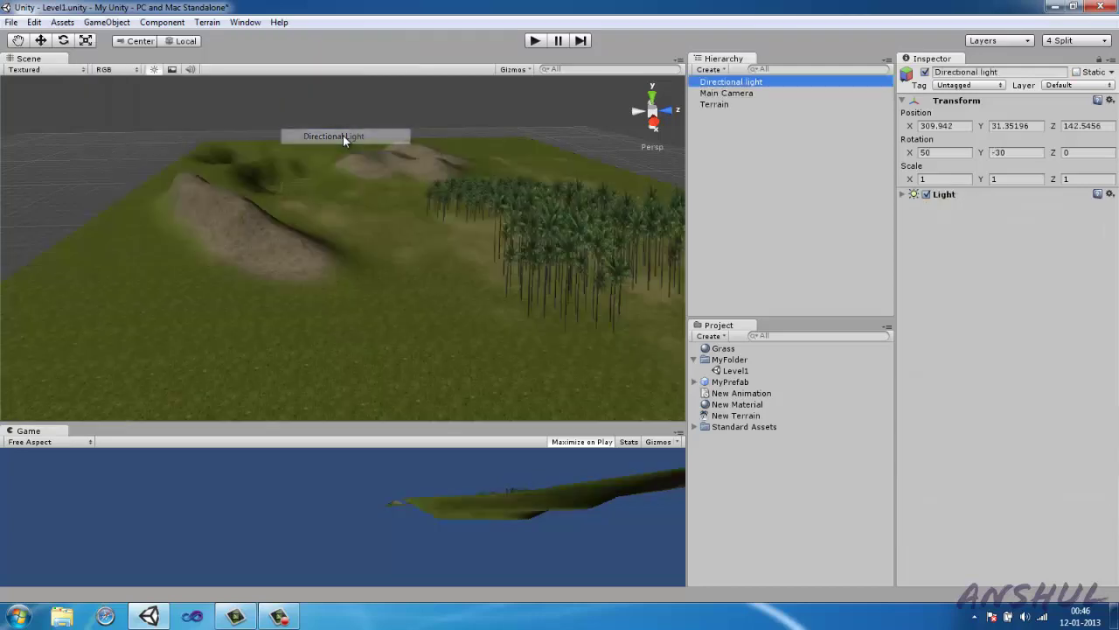
{"action": "double_click", "coordinate": [722, 82]}
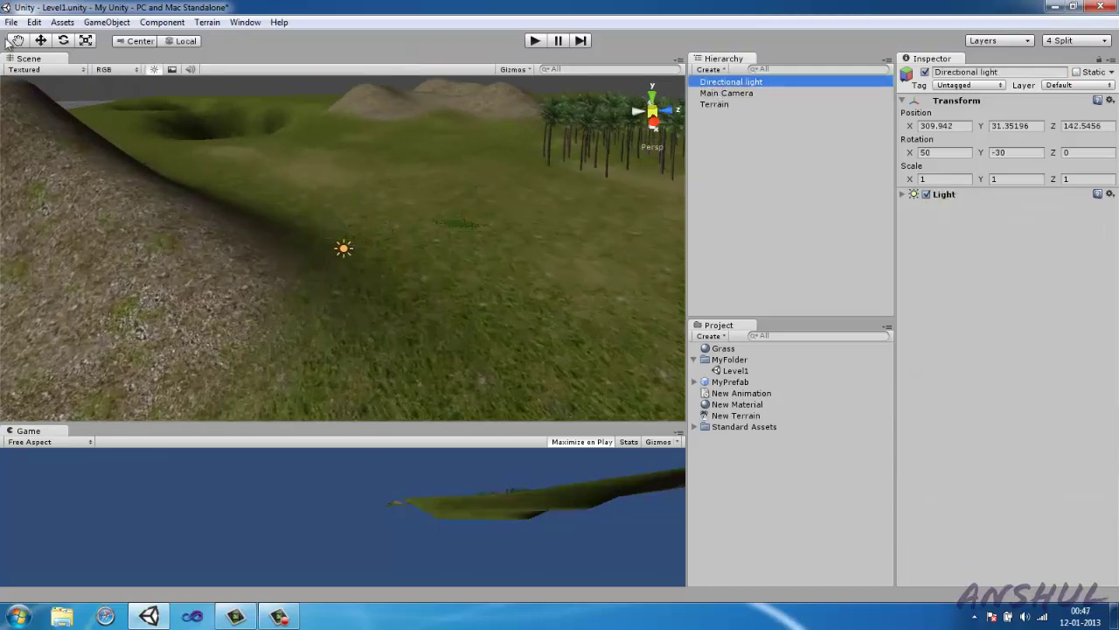
{"action": "left_click", "coordinate": [40, 40]}
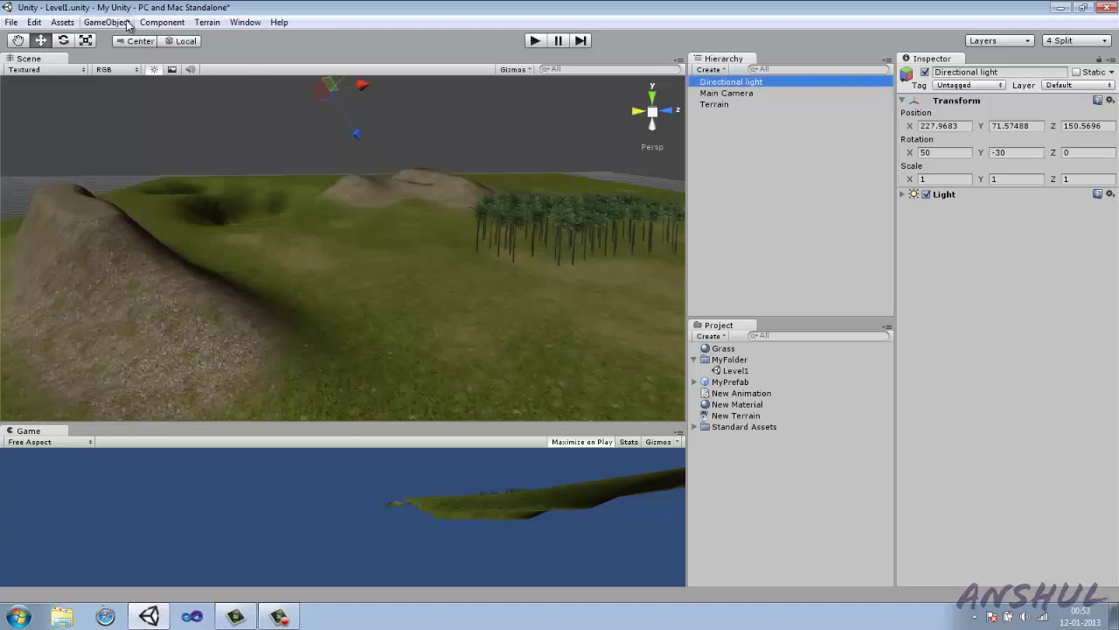
{"action": "left_click", "coordinate": [128, 23]}
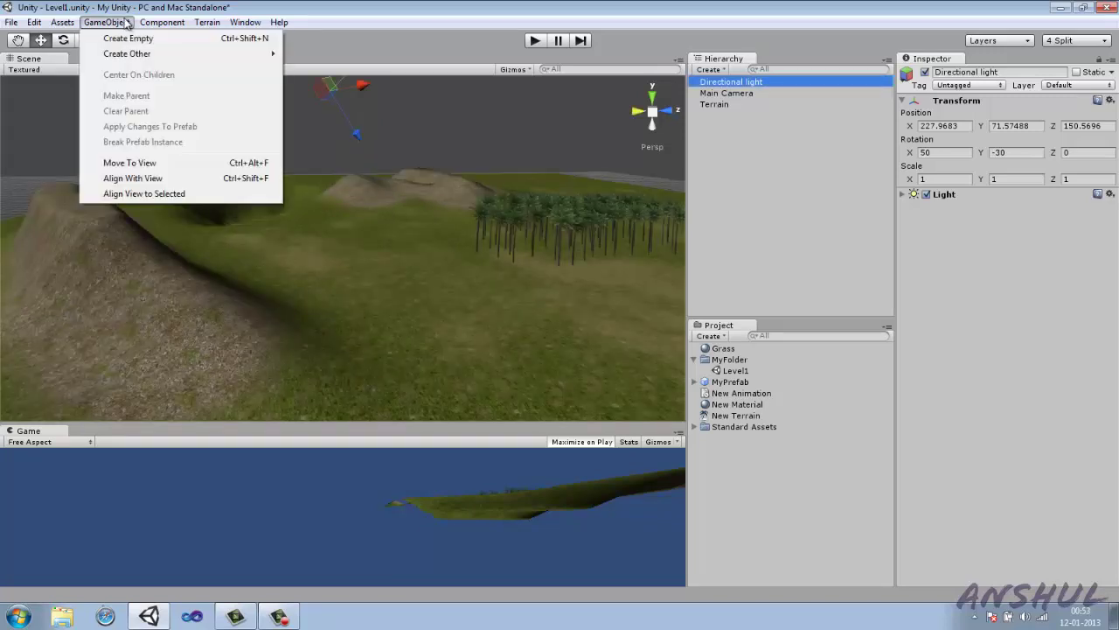
{"action": "mouse_move", "coordinate": [128, 56]}
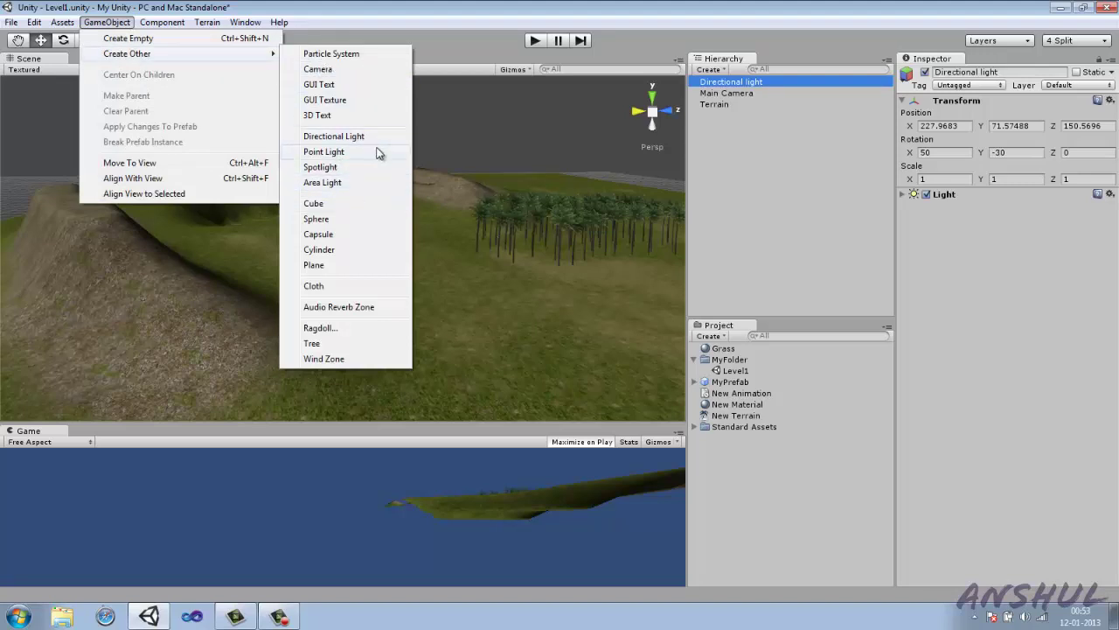
{"action": "left_click", "coordinate": [473, 249]}
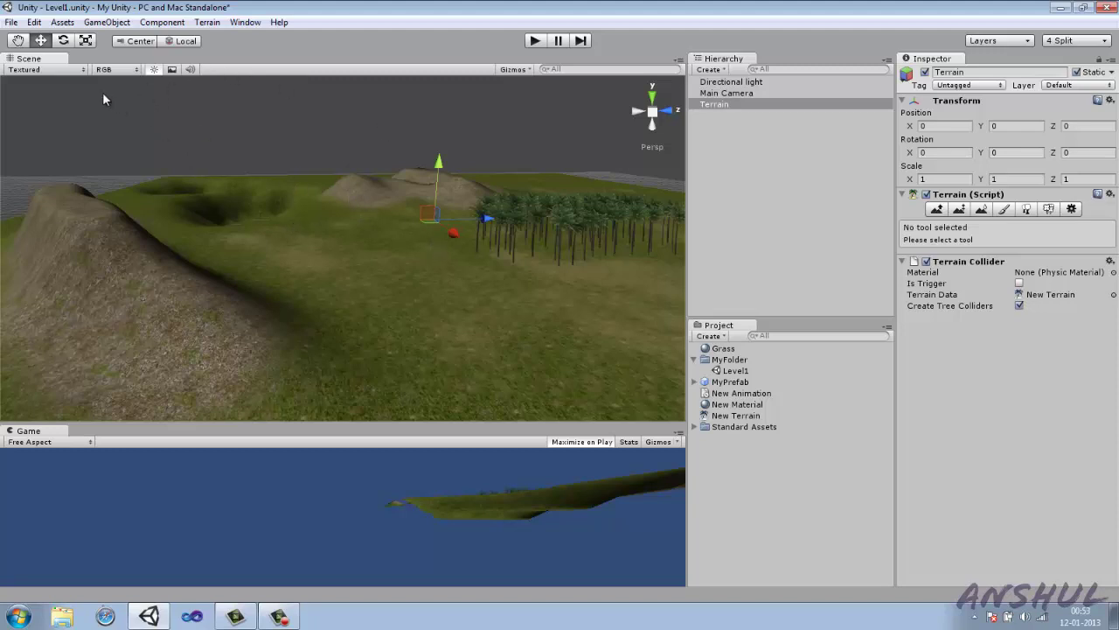
- Assign Sunny2 Skybox as the skybox material in the scene's Render Settings
{"action": "left_click", "coordinate": [34, 23]}
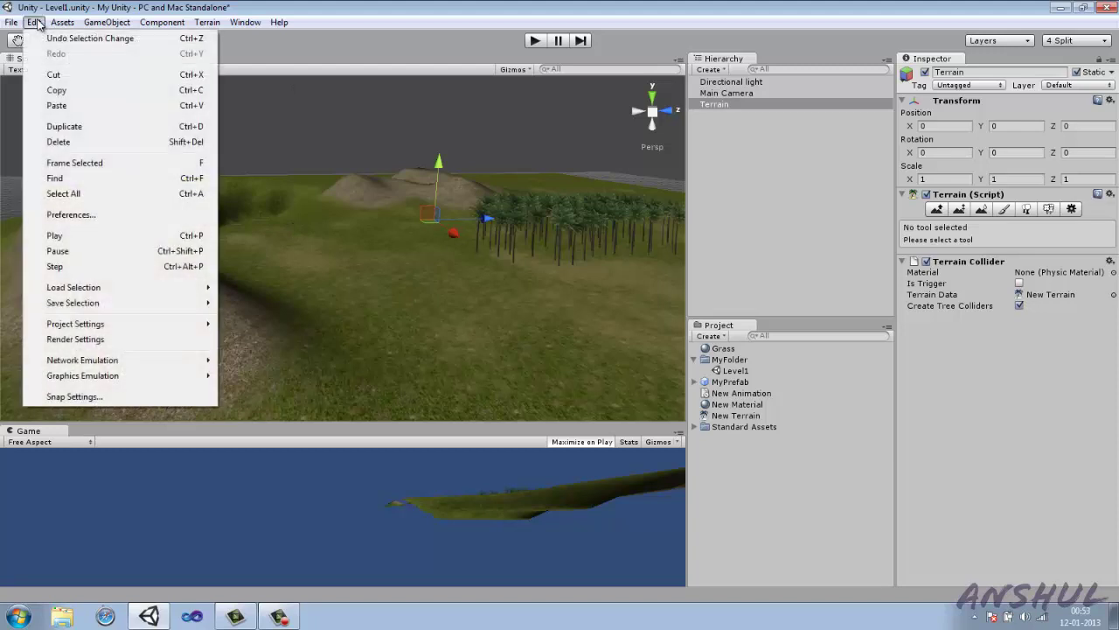
{"action": "left_click", "coordinate": [74, 339]}
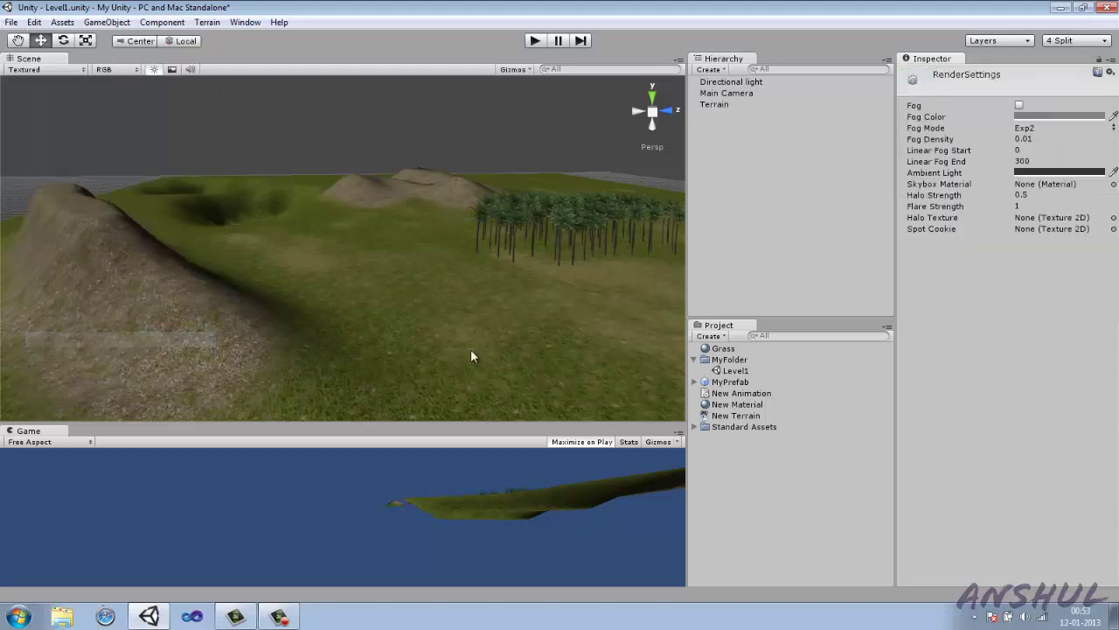
{"action": "left_click", "coordinate": [1113, 184]}
{"action": "left_click", "coordinate": [130, 103]}
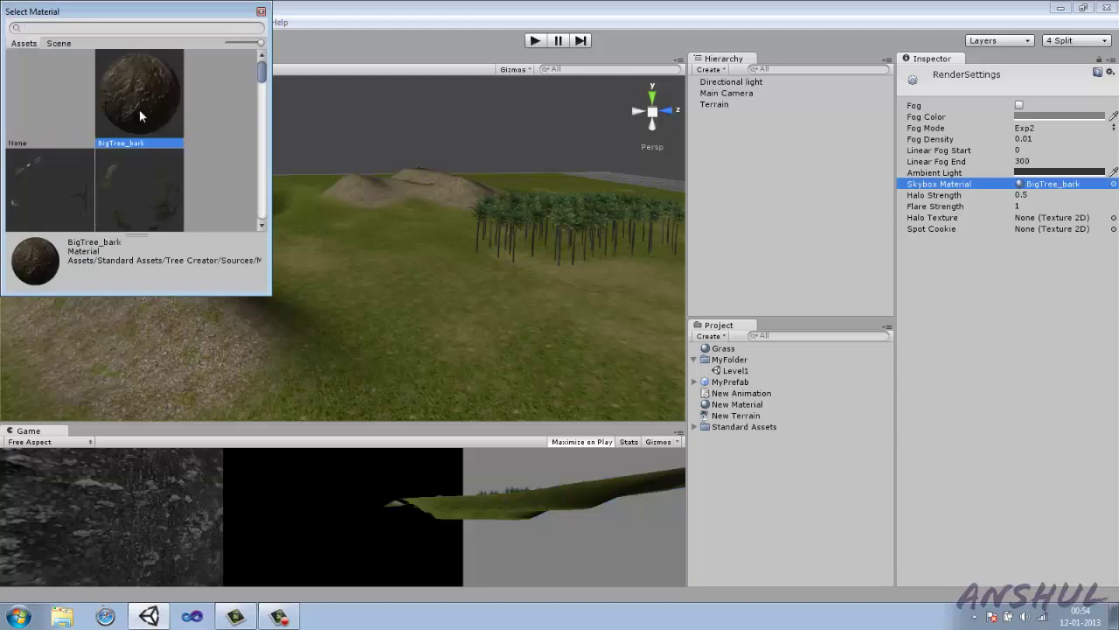
{"action": "scroll", "coordinate": [143, 118], "scroll_direction": "down", "scroll_amount": 5}
{"action": "scroll", "coordinate": [144, 125], "scroll_direction": "down", "scroll_amount": 8}
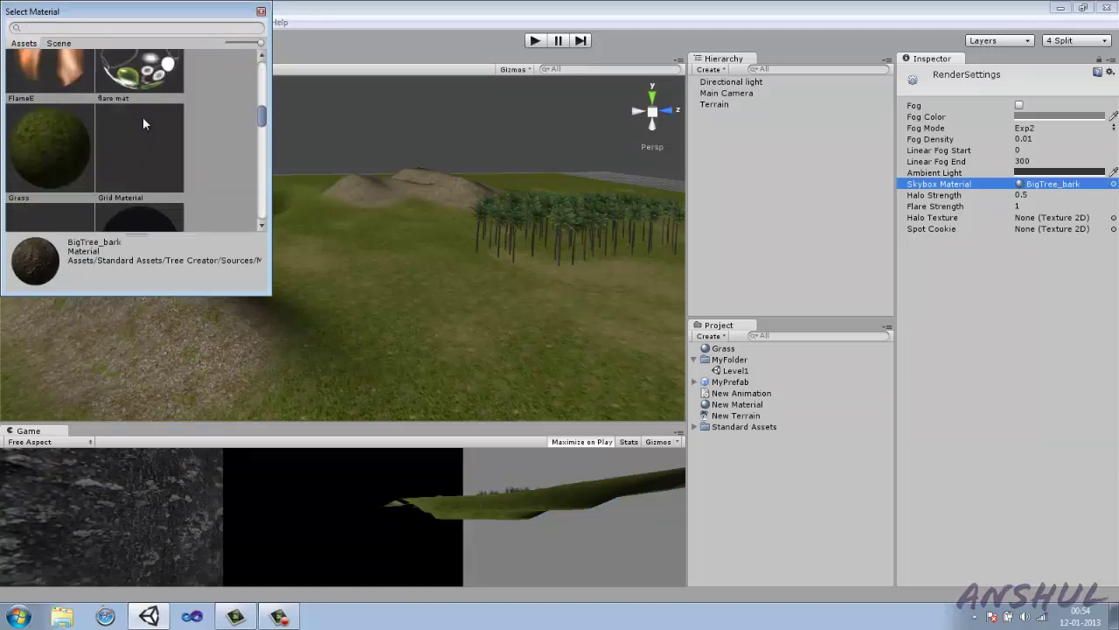
{"action": "scroll", "coordinate": [144, 122], "scroll_direction": "down", "scroll_amount": 10}
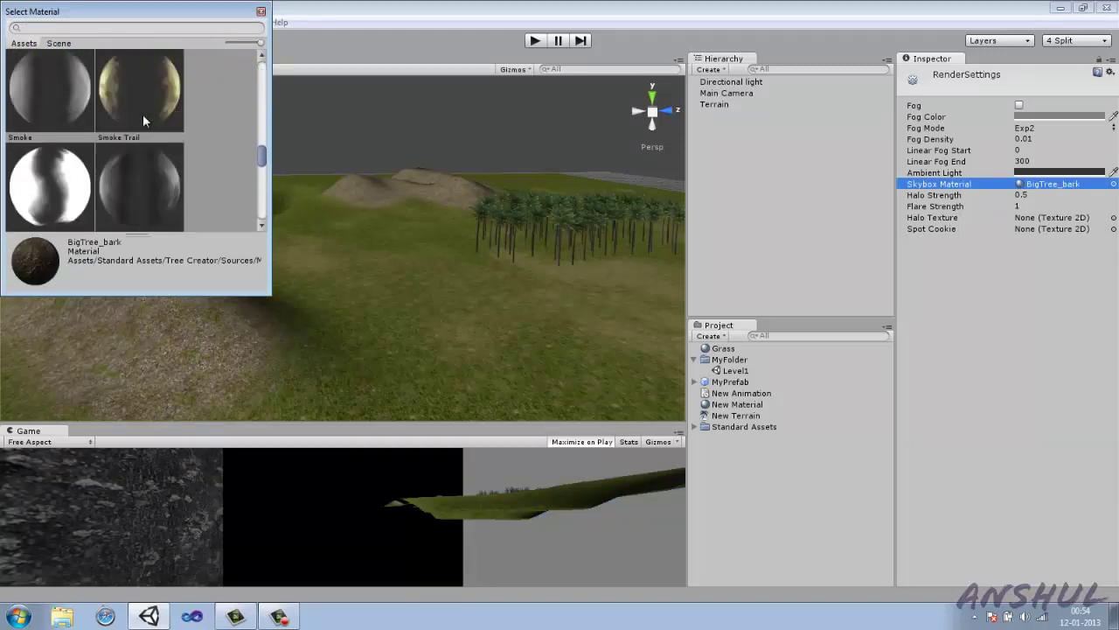
{"action": "scroll", "coordinate": [144, 114], "scroll_direction": "up", "scroll_amount": 4}
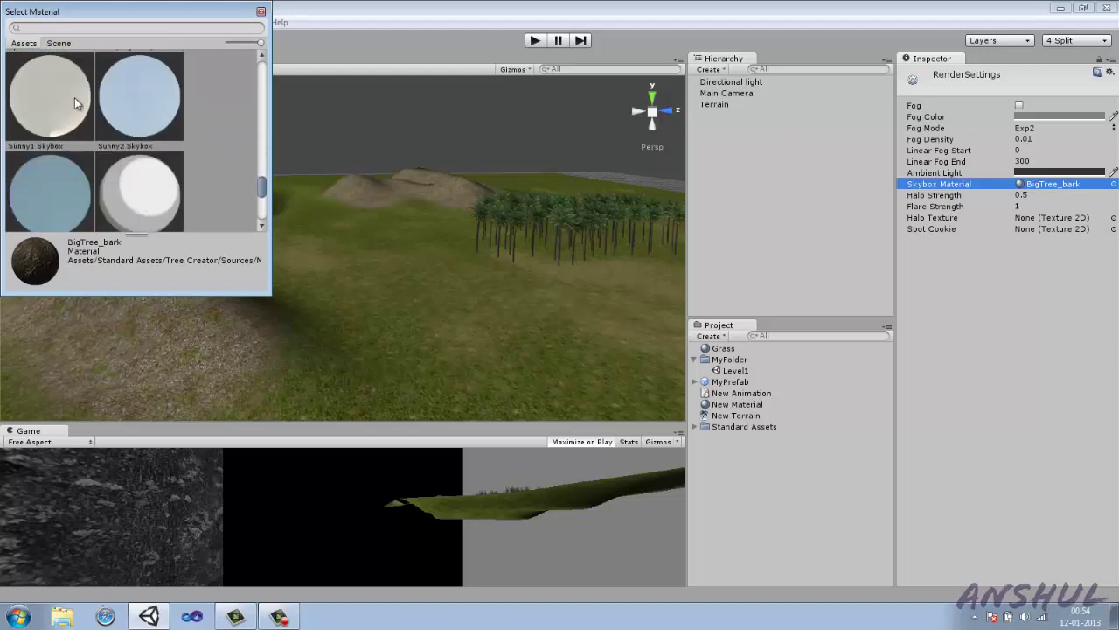
{"action": "left_click", "coordinate": [145, 105]}
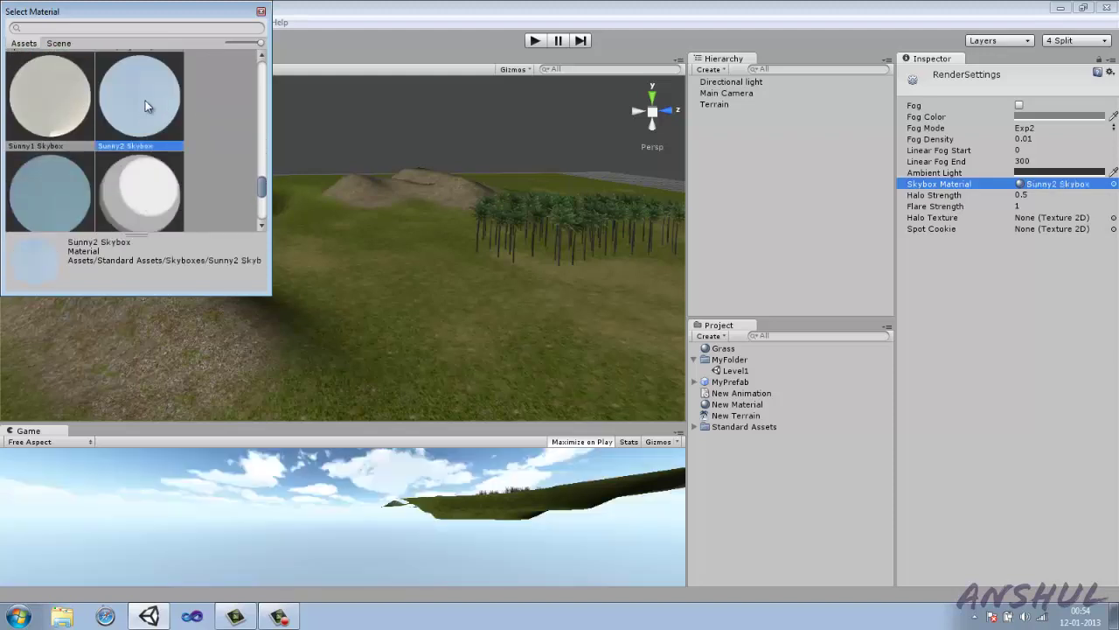
{"action": "key", "text": "Return"}
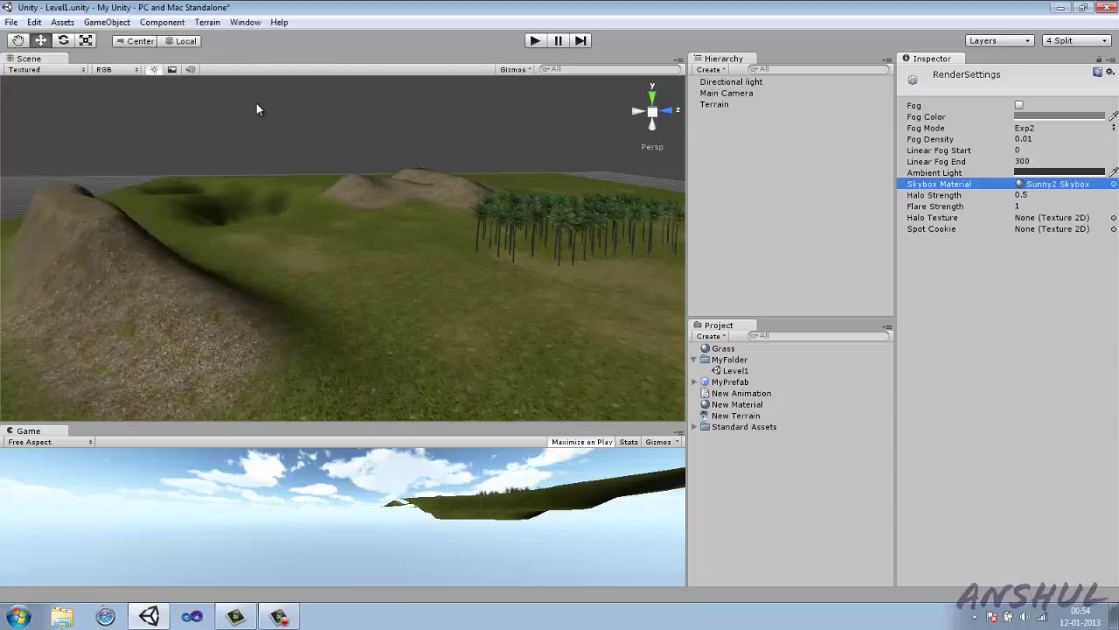
- Turn on skybox display in the Scene view and look at the palm forest against the sky
{"action": "right_click_drag", "start_coordinate": [273, 254], "coordinate": [362, 216]}
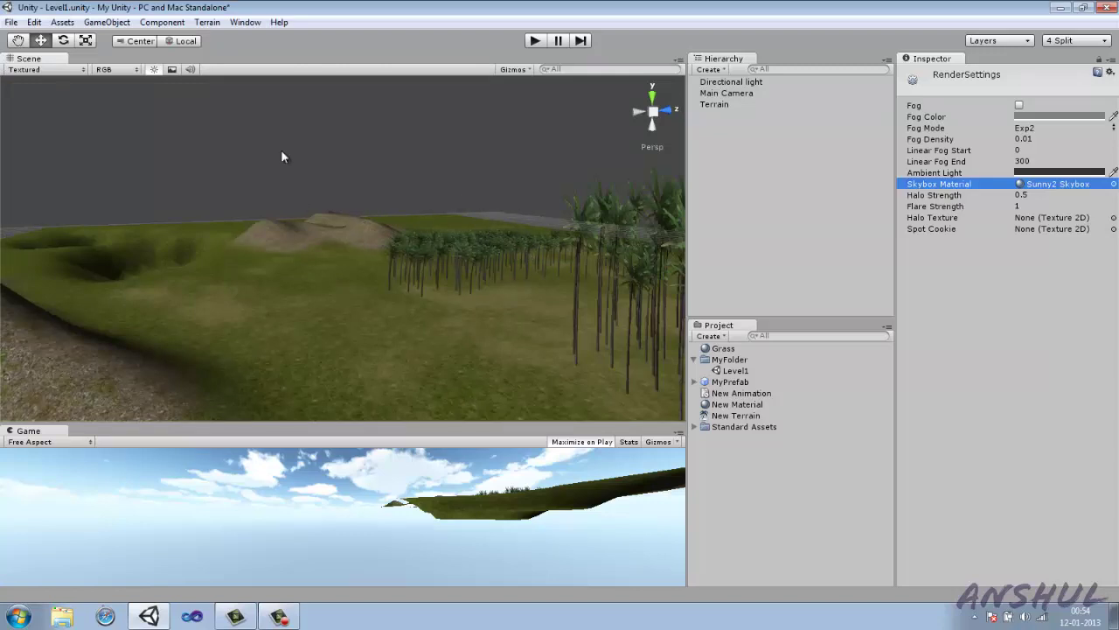
{"action": "left_click", "coordinate": [174, 71]}
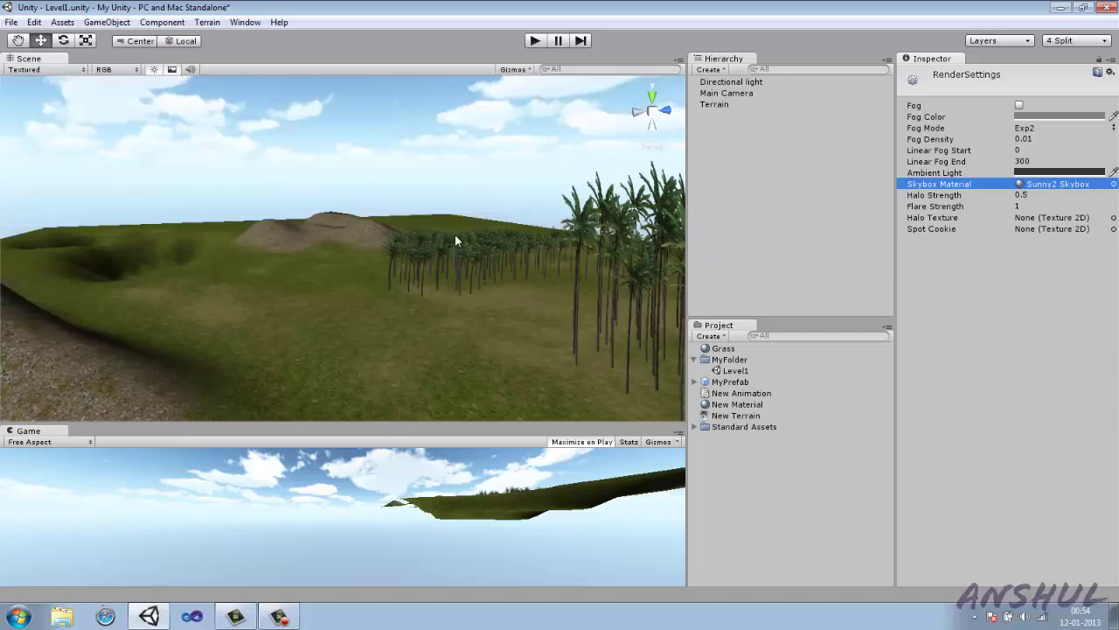
{"action": "right_click_drag", "start_coordinate": [454, 236], "coordinate": [630, 270]}
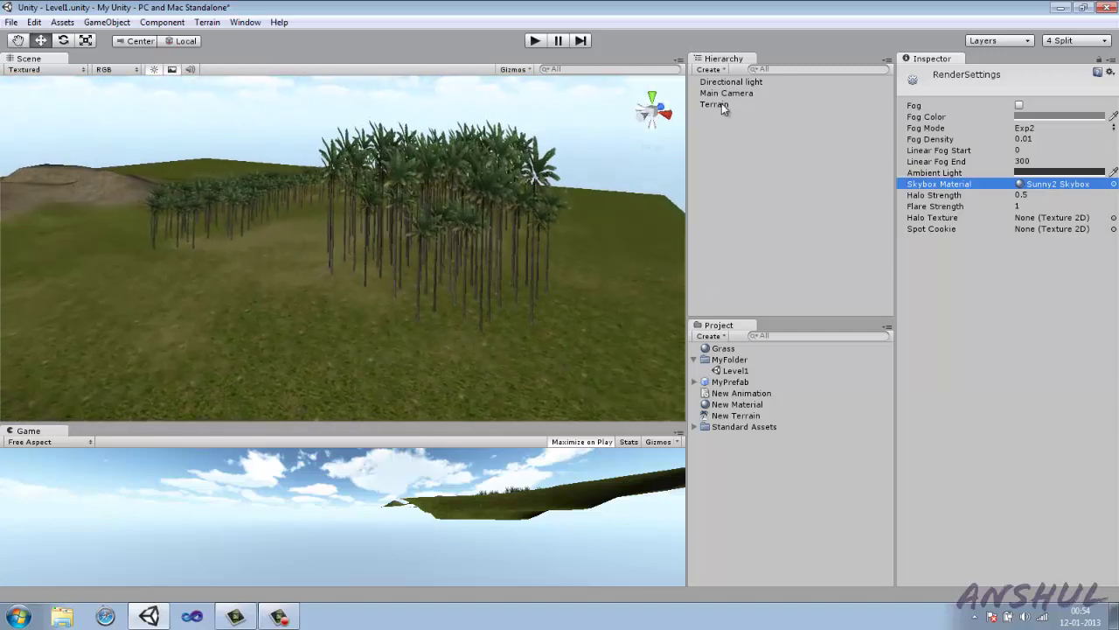
- Select the Main Camera and bring its move handles into view near the hills
{"action": "left_click", "coordinate": [724, 93]}
{"action": "right_click_drag", "start_coordinate": [506, 290], "coordinate": [266, 240]}
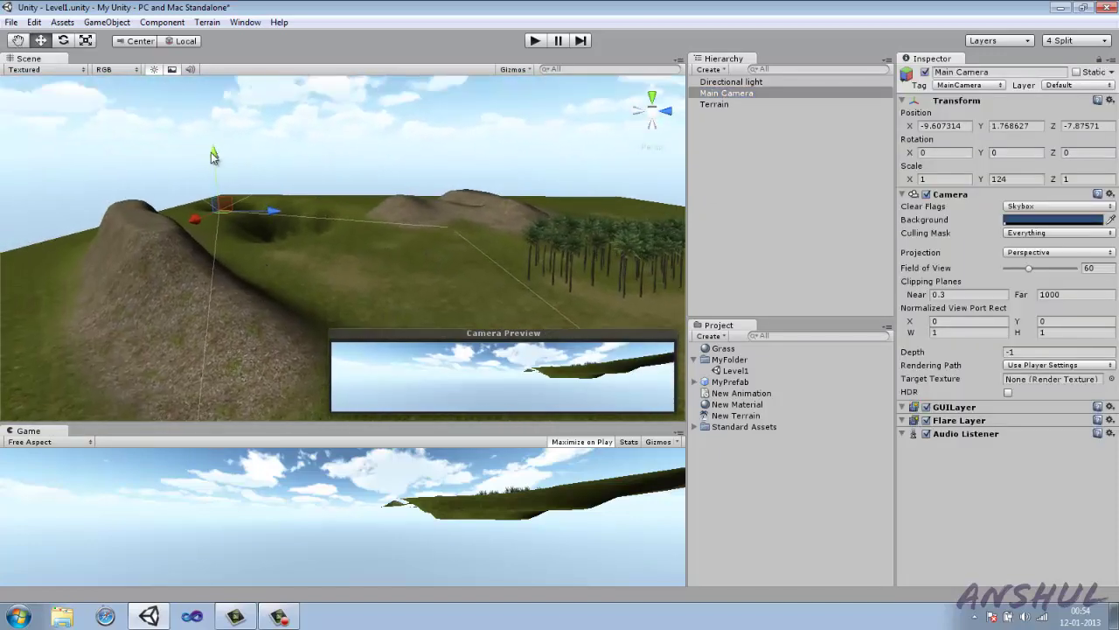